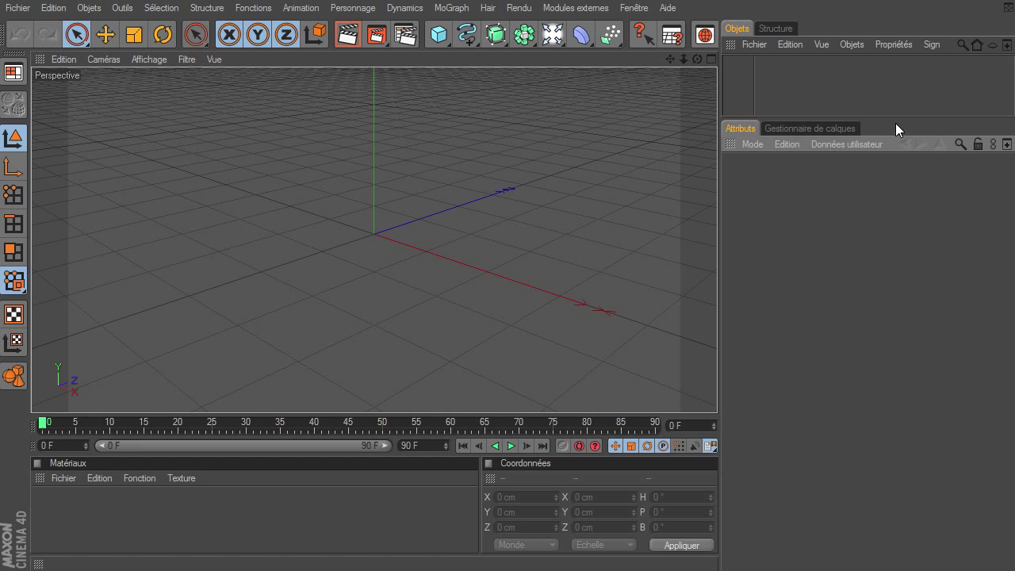
Make the Objects list area taller in the empty Cinema 4D scene
left_click_drag(896, 123, 887, 264)
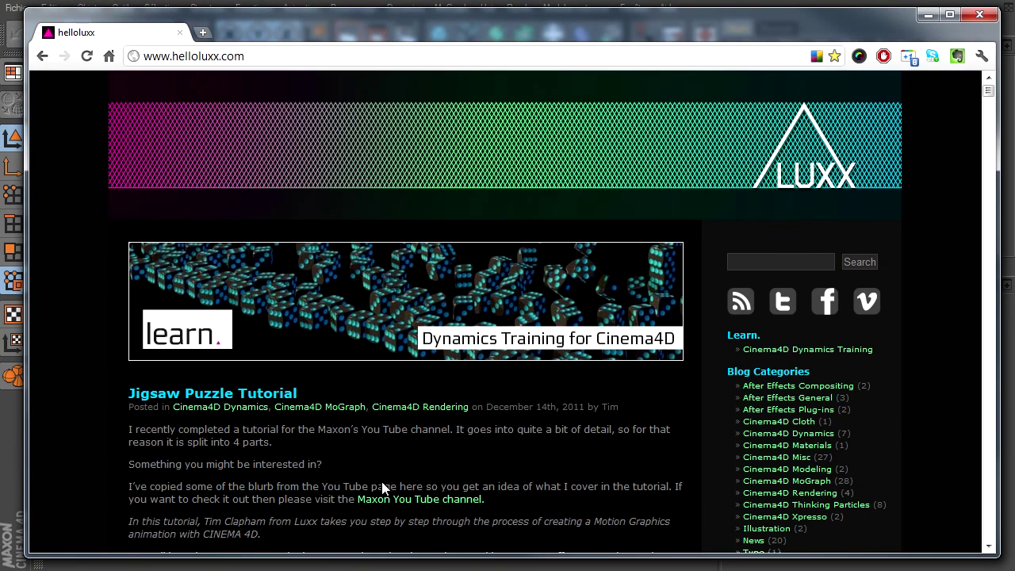
Scroll down and back up through the helloluxx homepage
scroll(346, 438, "down", 5)
scroll(346, 444, "down", 3)
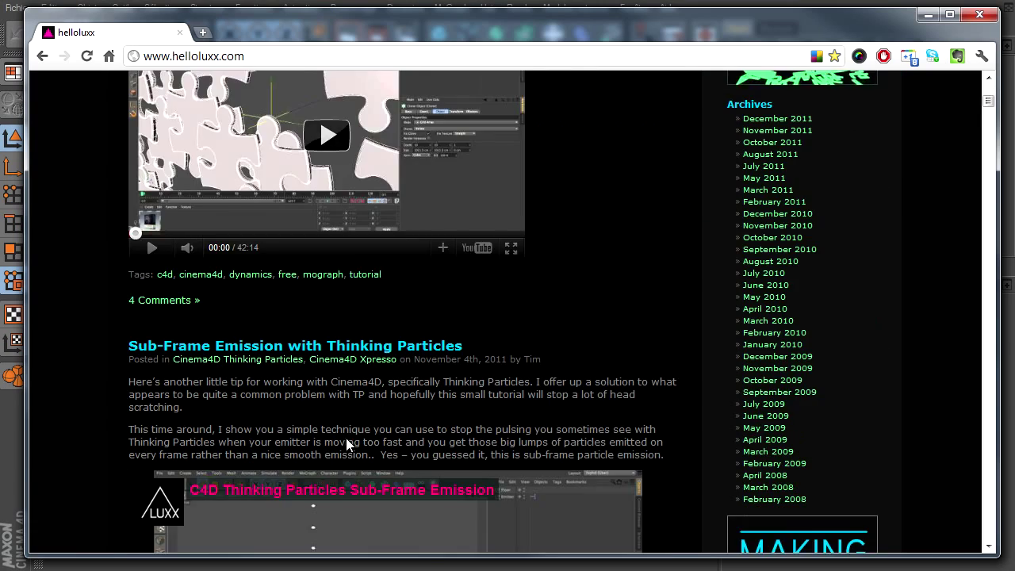
scroll(346, 444, "down", 3)
scroll(346, 445, "down", 7)
scroll(346, 444, "down", 5)
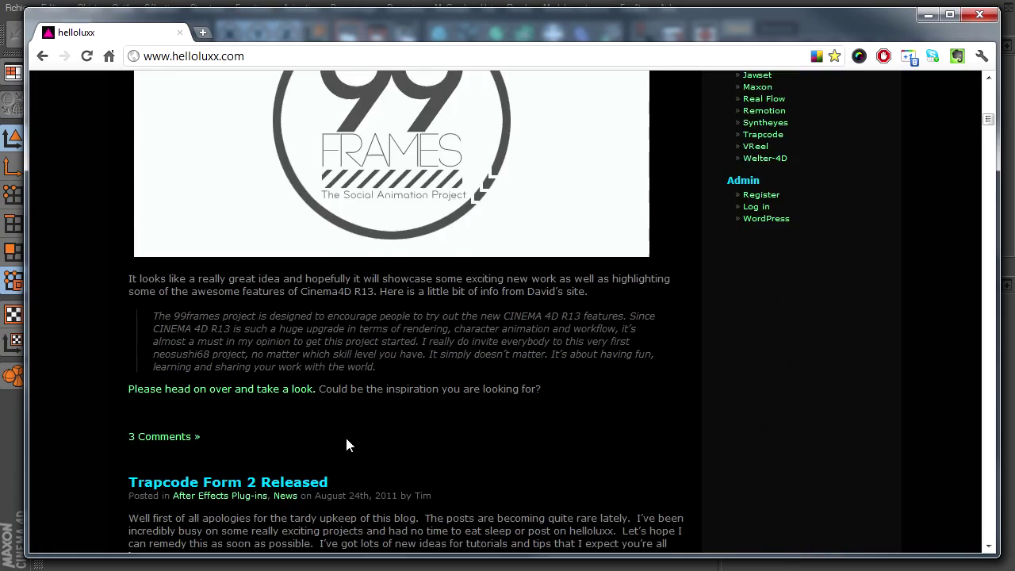
scroll(346, 444, "down", 2)
scroll(346, 444, "down", 4)
scroll(346, 438, "up", 6)
scroll(345, 435, "up", 8)
scroll(345, 437, "up", 7)
scroll(345, 435, "up", 3)
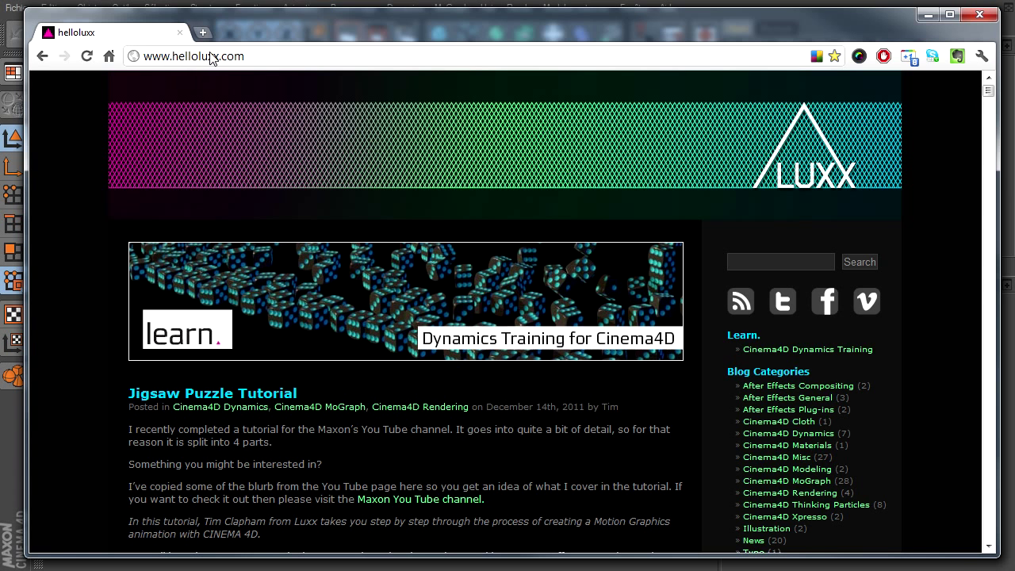
Search the helloluxx site for 'lightdome' and open the Cinema4D Light Dome post
left_click(267, 64)
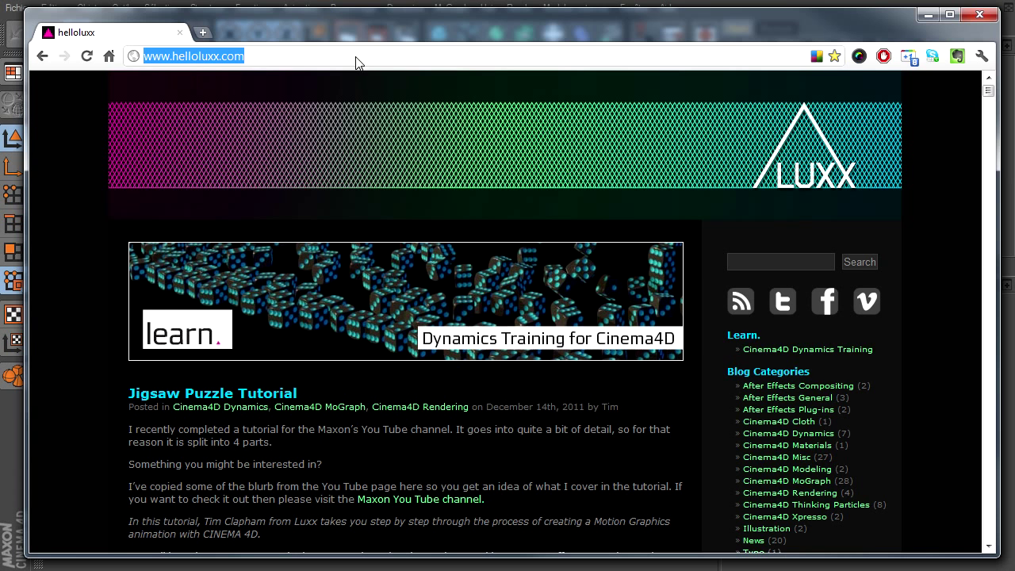
left_click(822, 262)
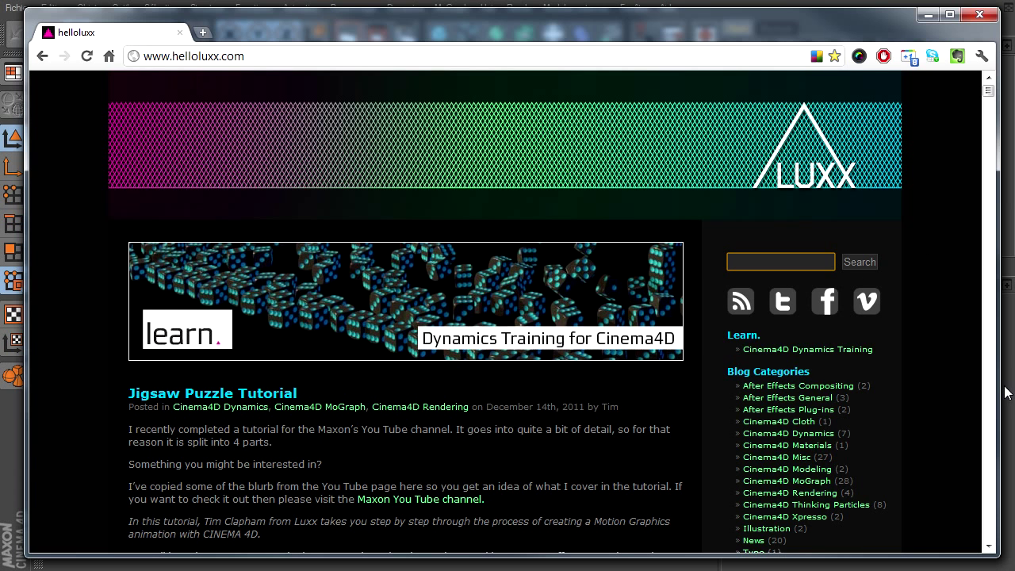
type("li")
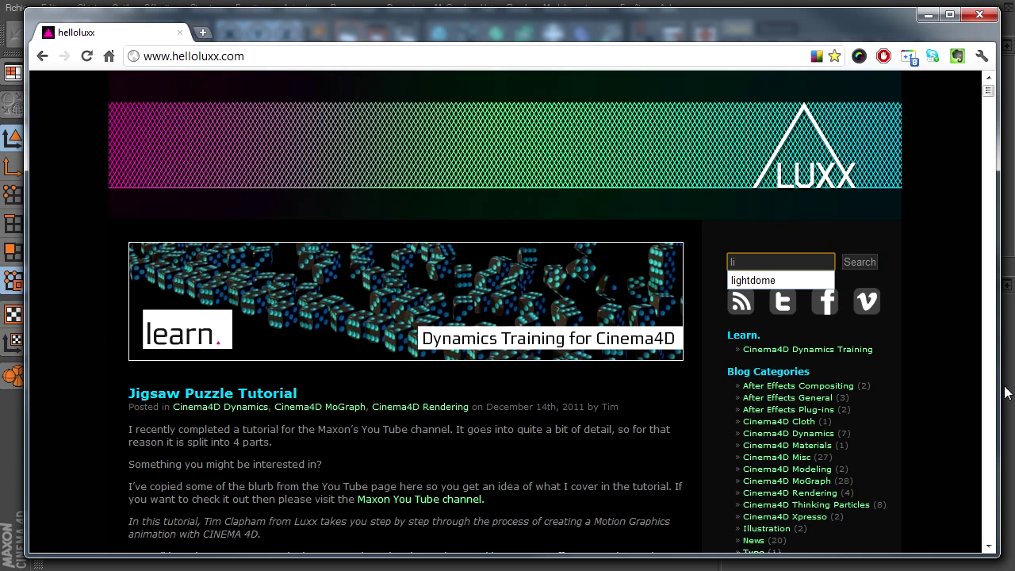
key("Down")
key("Return")
left_click(863, 261)
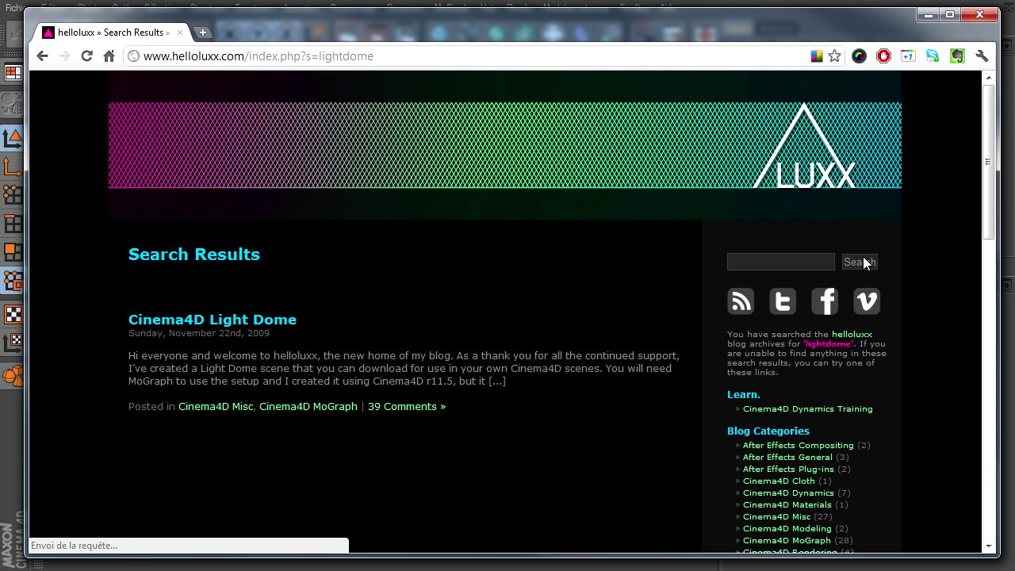
left_click(178, 321)
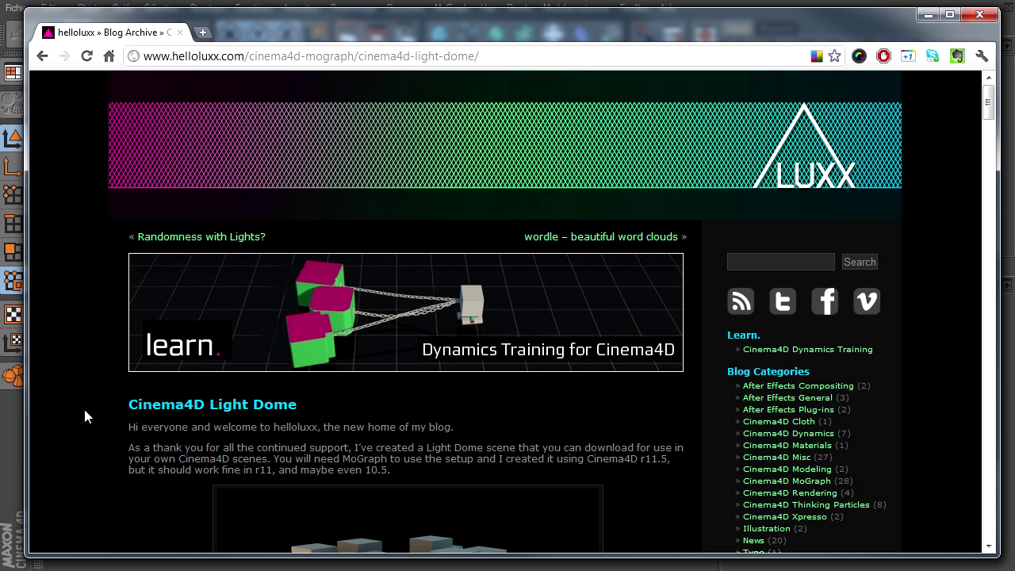
Read down the Light Dome post past its parameter screenshot and intro video
scroll(84, 406, "down", 2)
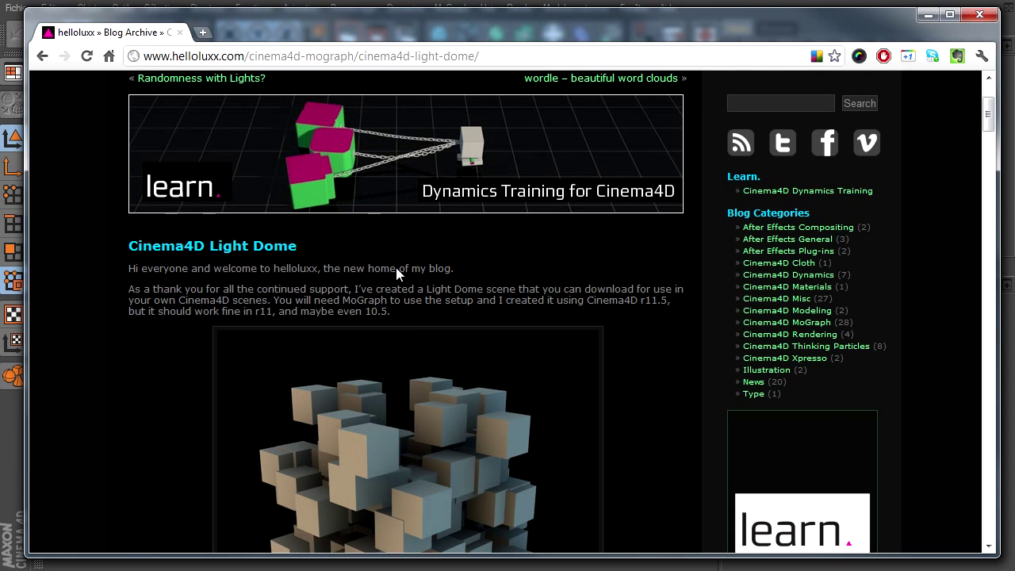
scroll(139, 294, "down", 1)
scroll(162, 326, "down", 3)
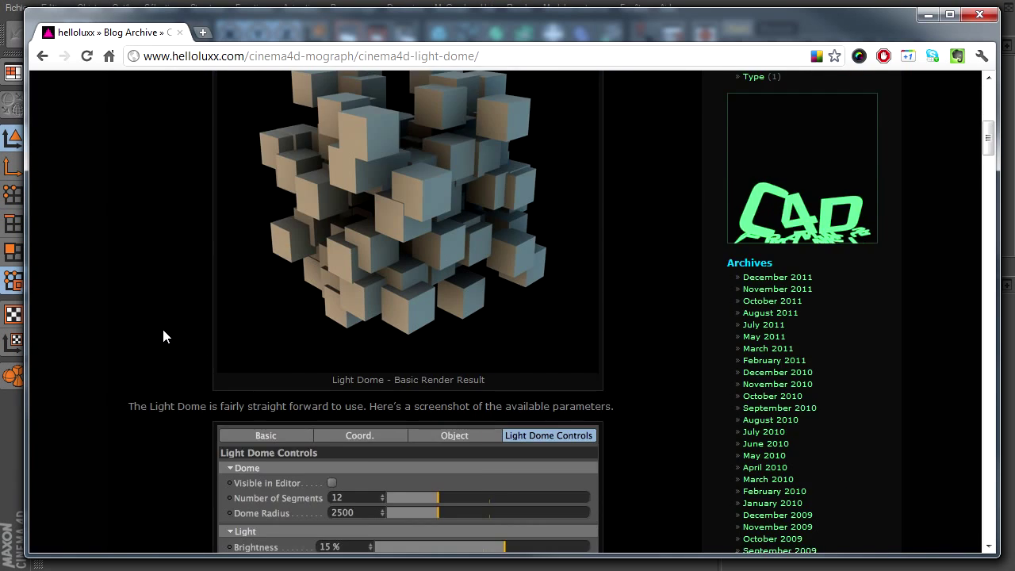
scroll(163, 327, "down", 2)
scroll(192, 328, "down", 3)
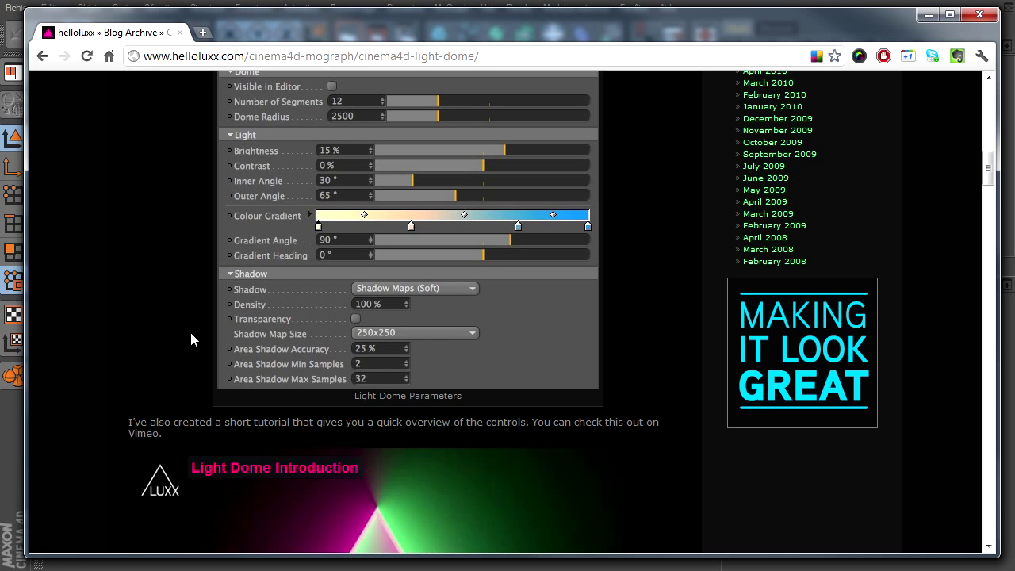
scroll(186, 345, "down", 3)
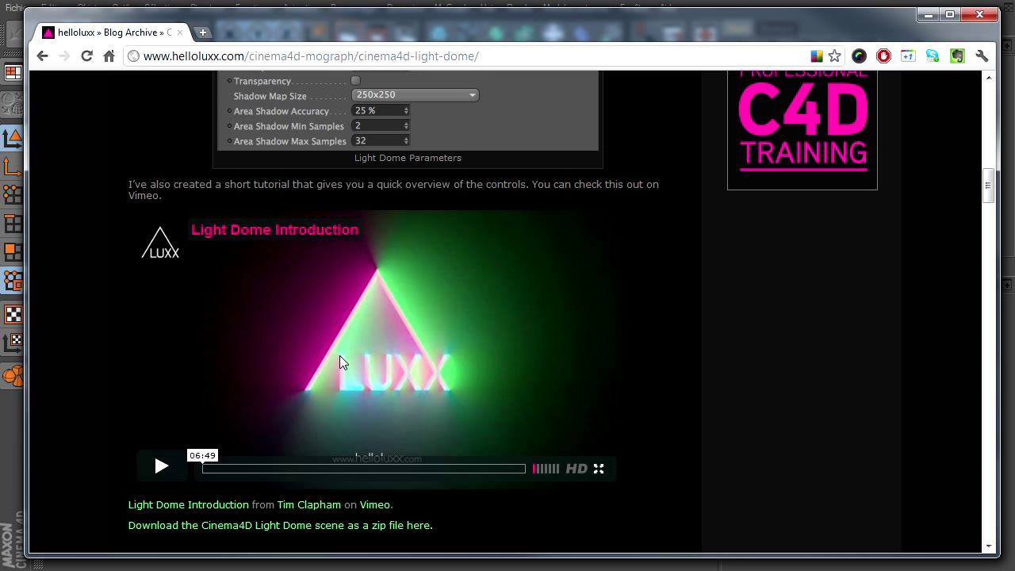
scroll(334, 373, "down", 1)
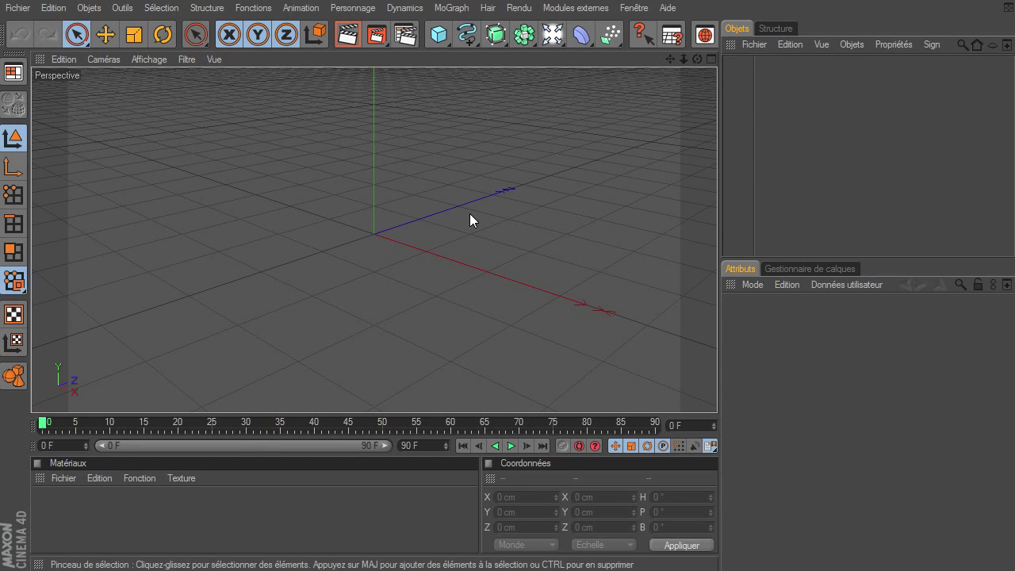
Add a Sol floor and a Sphère raised to Y 100 cm so it rests on the floor
left_click(553, 35)
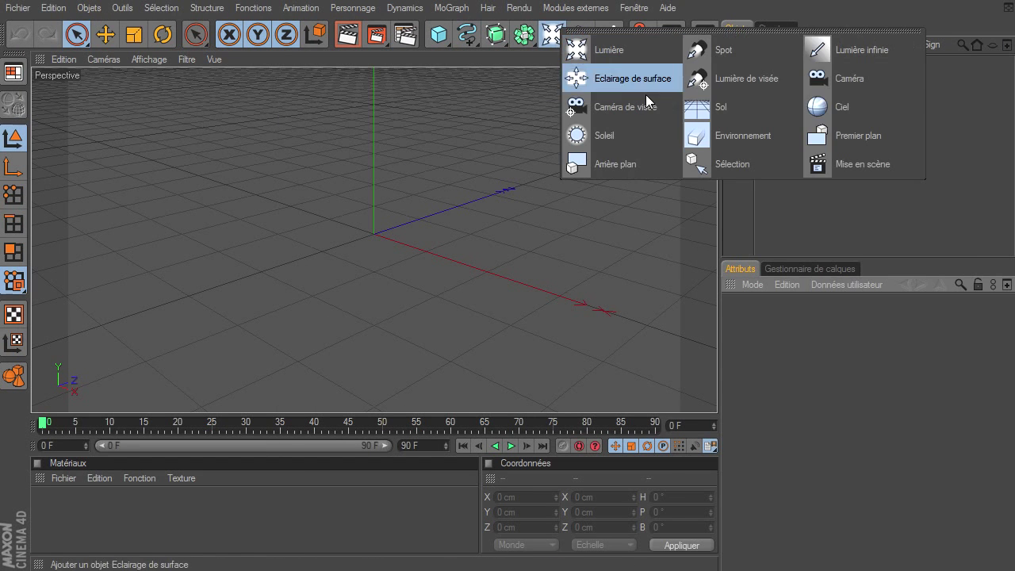
left_click(743, 103)
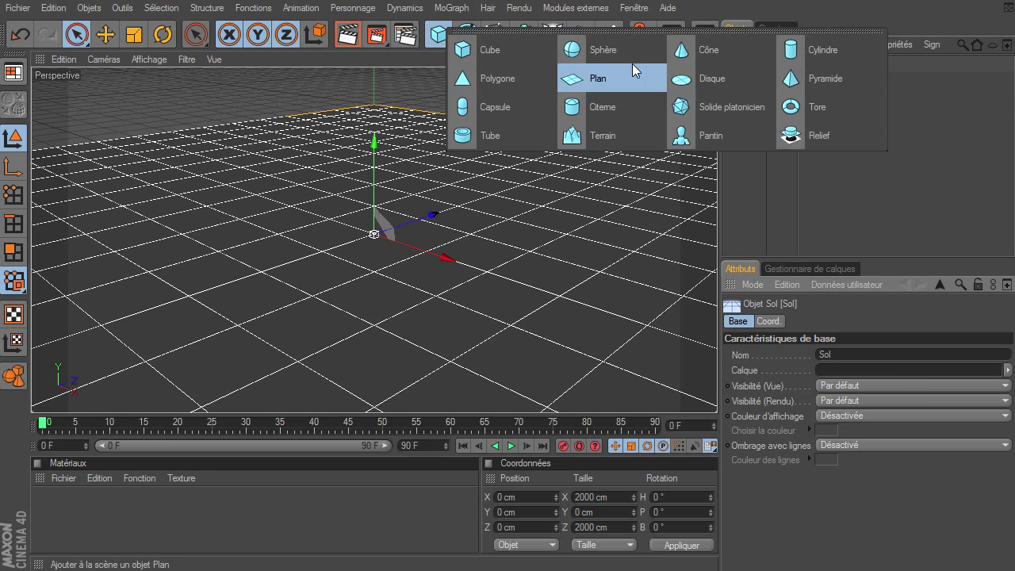
left_click_drag(441, 38, 633, 67)
scroll(632, 41, "down", 2)
scroll(633, 41, "down", 2)
left_click(659, 36)
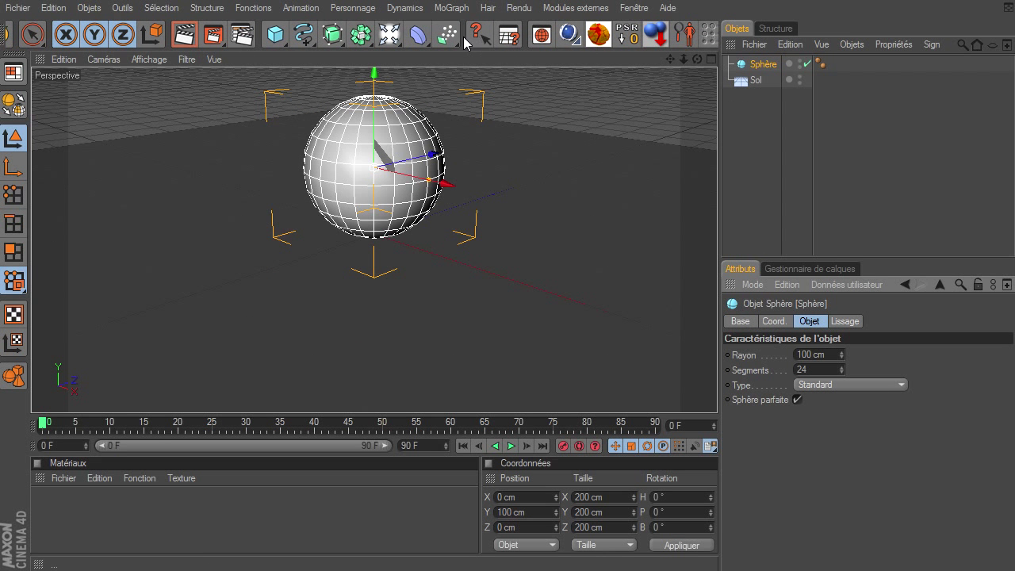
Pan the view so the sphere sits lower and render a viewport preview
scroll(469, 44, "up", 2)
left_click_drag(676, 60, 690, 56)
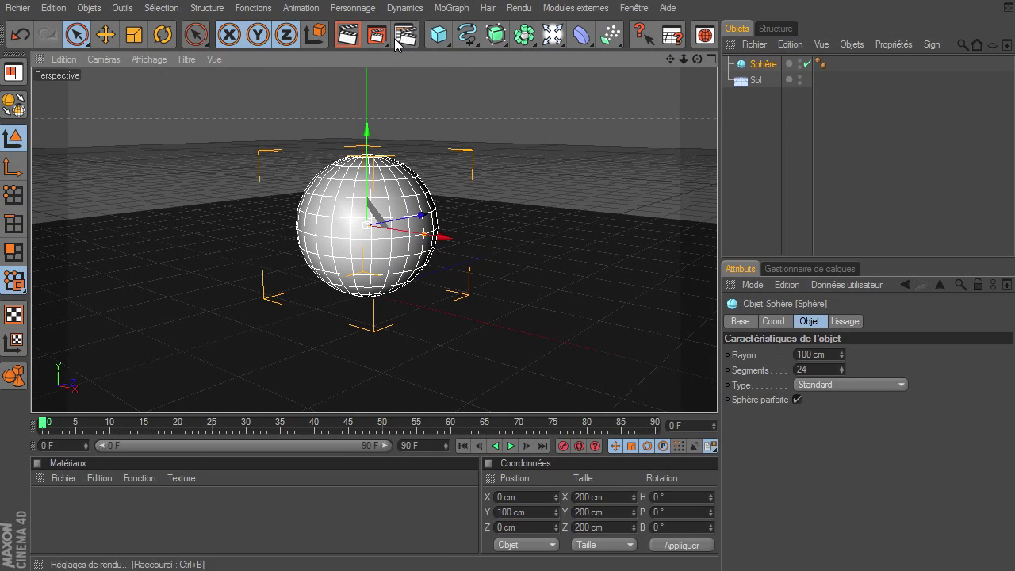
left_click(347, 35)
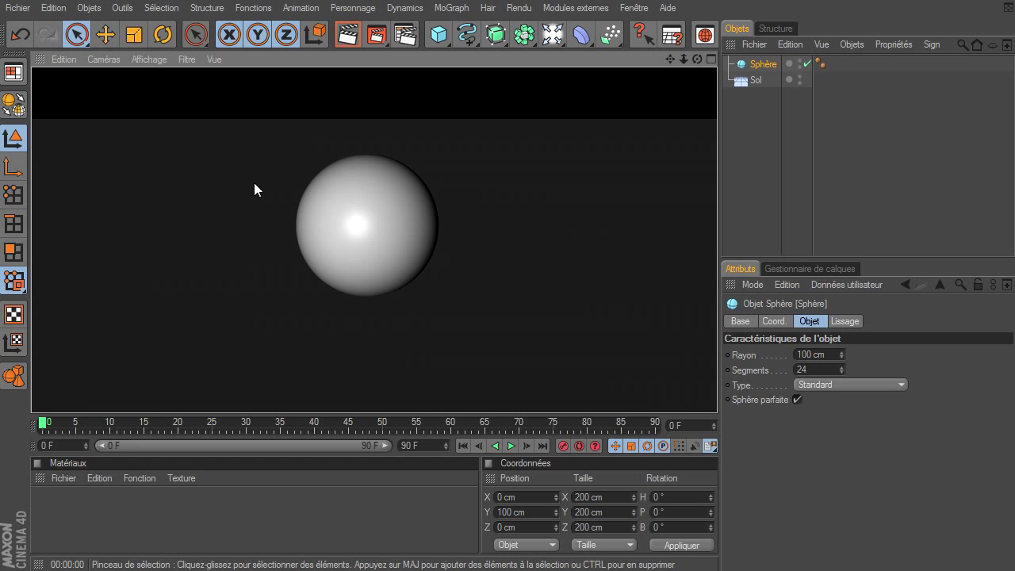
left_click(17, 8)
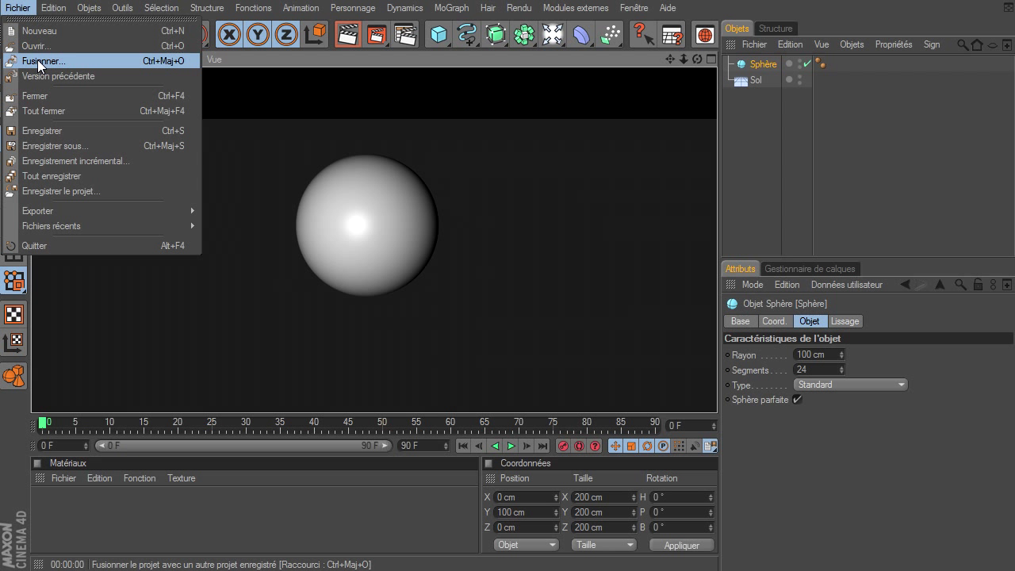
Merge the helloluxx_lightdome preset into the scene from the Merge Scene list
left_click(757, 145)
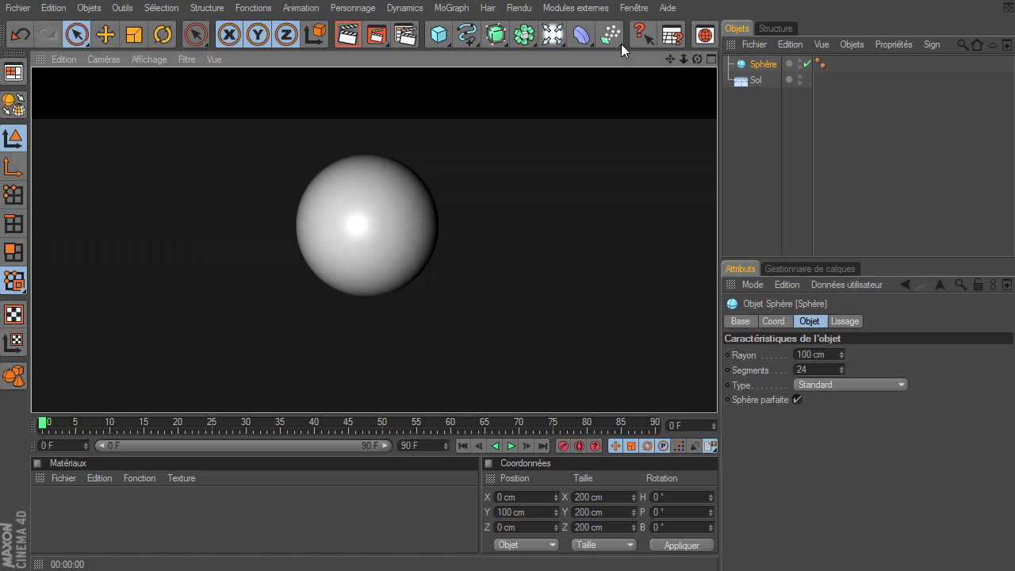
middle_click_drag(626, 39, 418, 40)
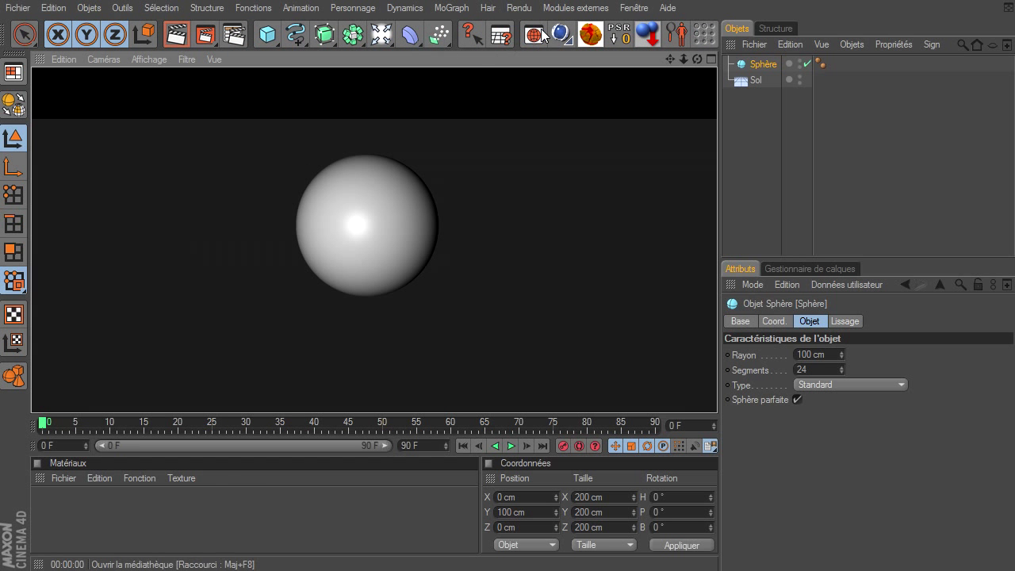
left_click(561, 33)
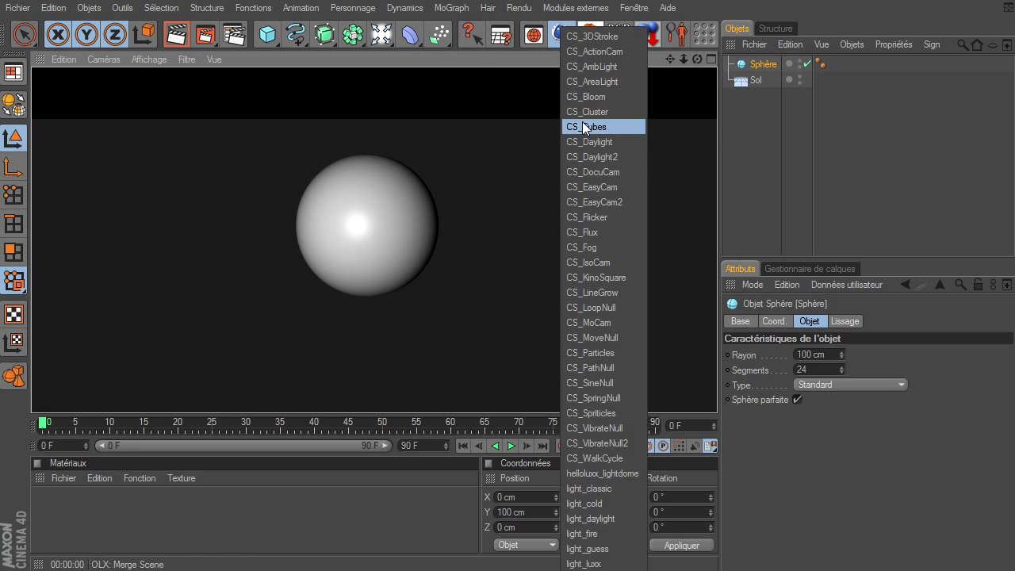
left_click(613, 474)
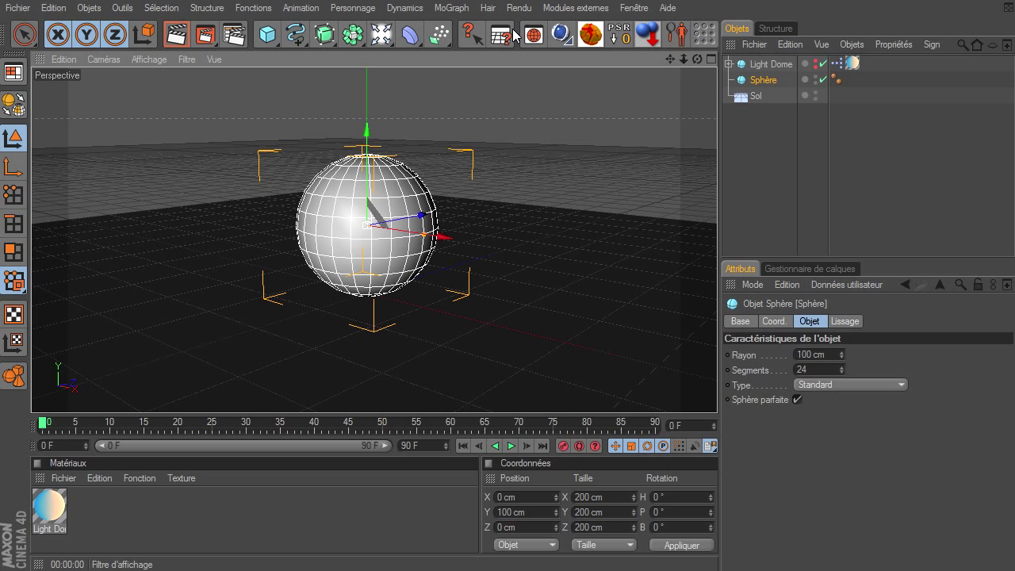
middle_click_drag(520, 38, 692, 39)
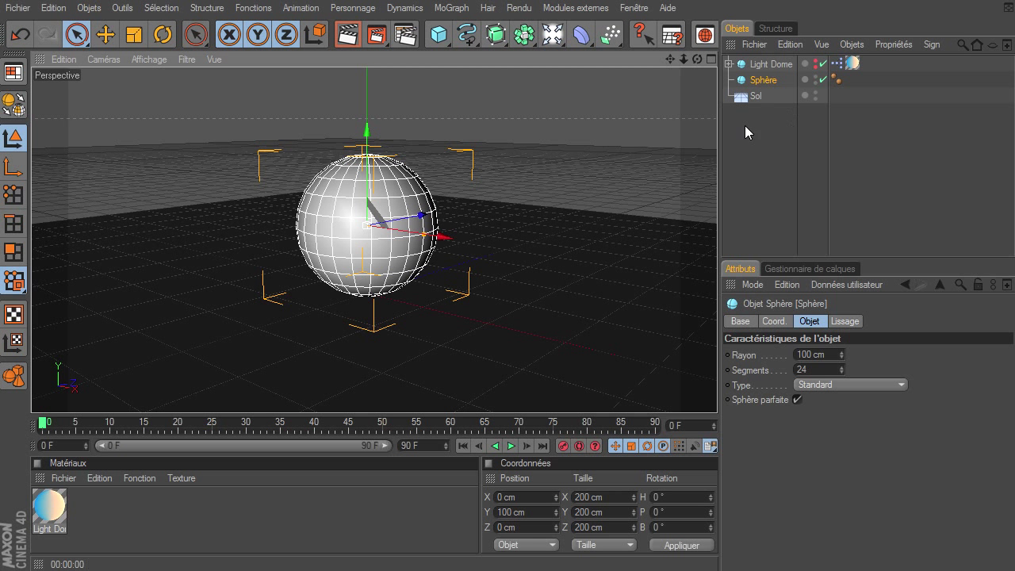
Inspect the Light Dome object's controls, its texture tag and its material settings
left_click(787, 69)
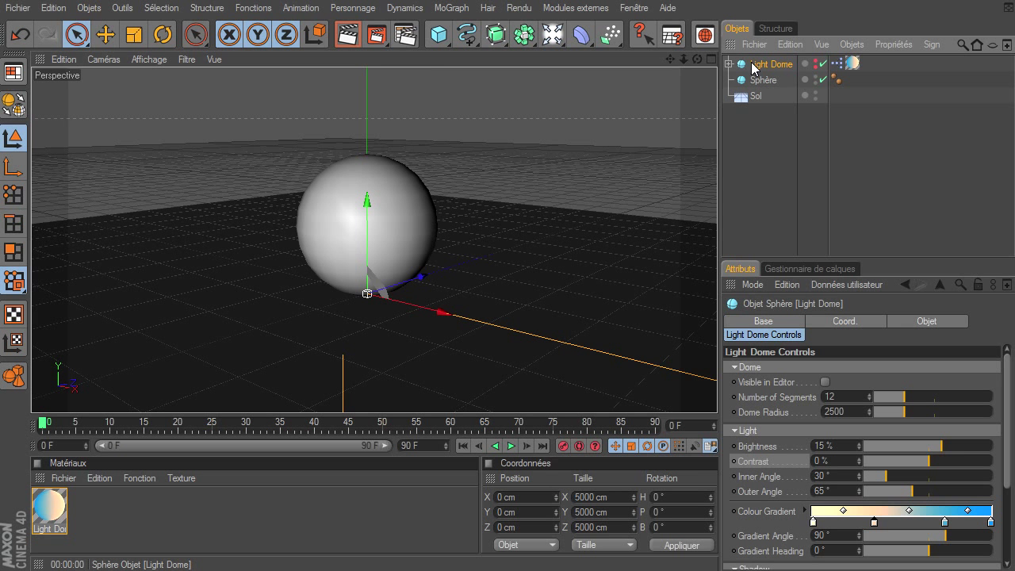
left_click(851, 65)
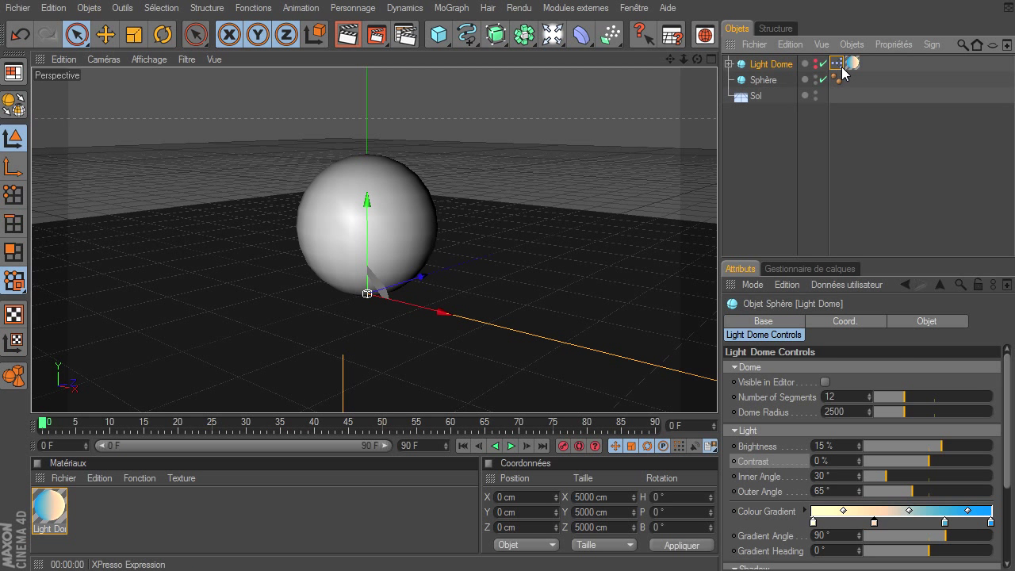
left_click(55, 520)
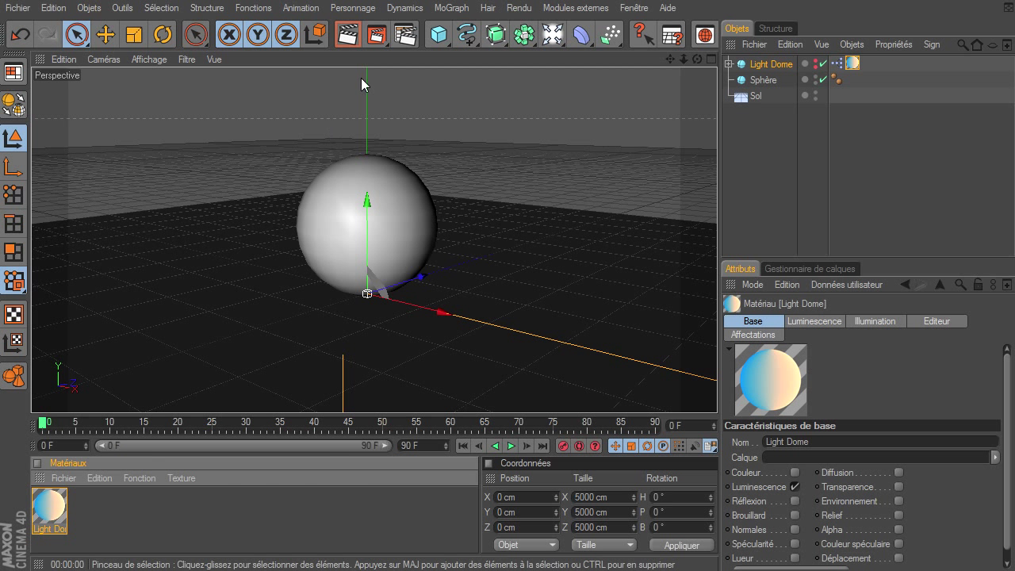
Test-render the sphere lit by the Light Dome from several orbited angles
left_click(354, 43)
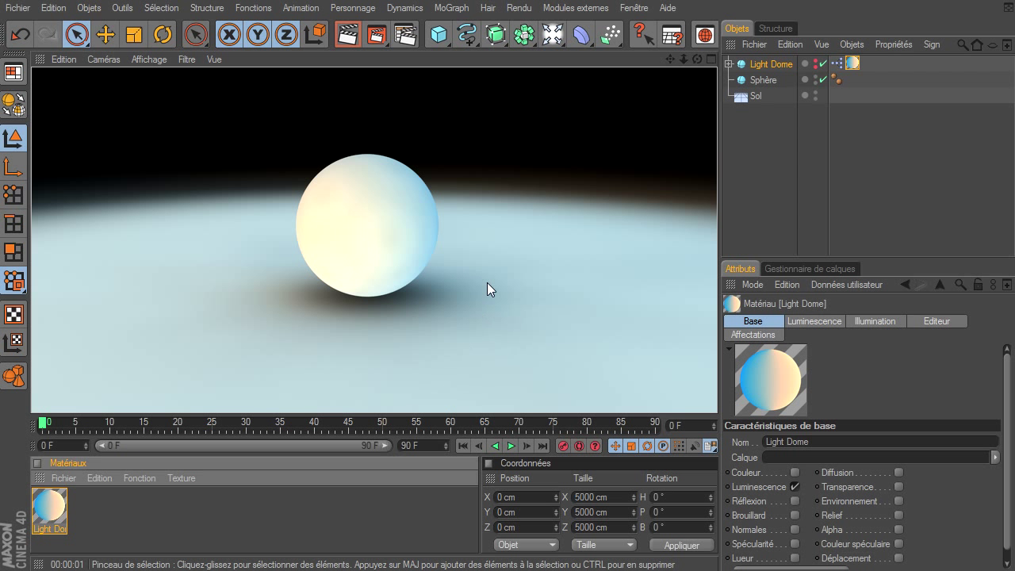
left_click(698, 58)
left_click(364, 40)
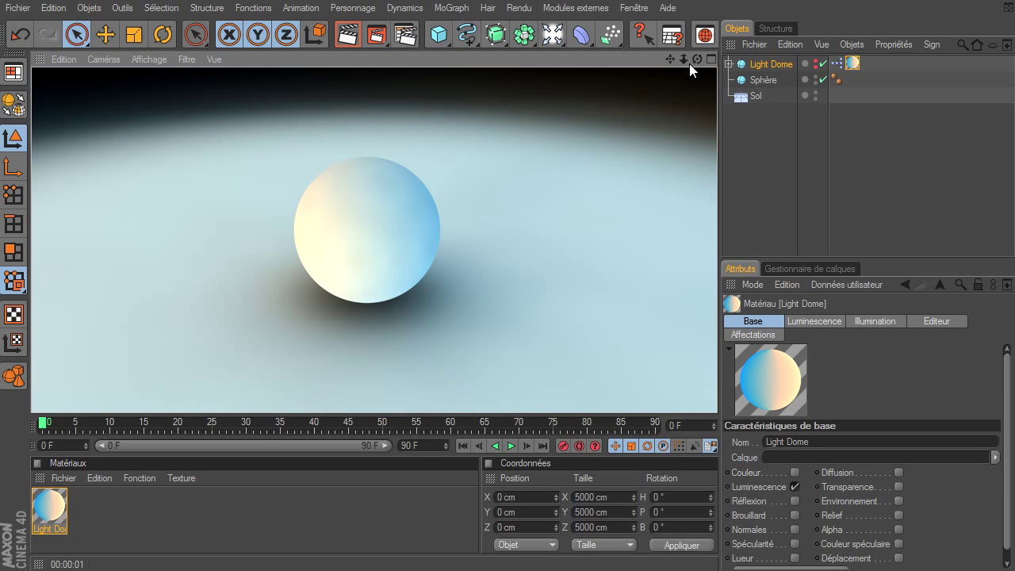
left_click_drag(696, 59, 717, 392)
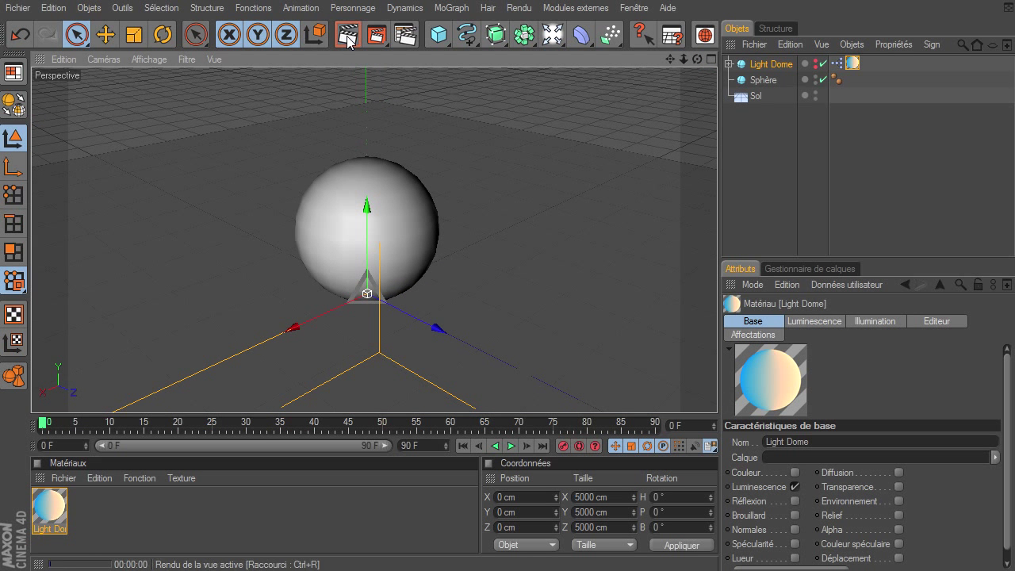
key("ctrl+r")
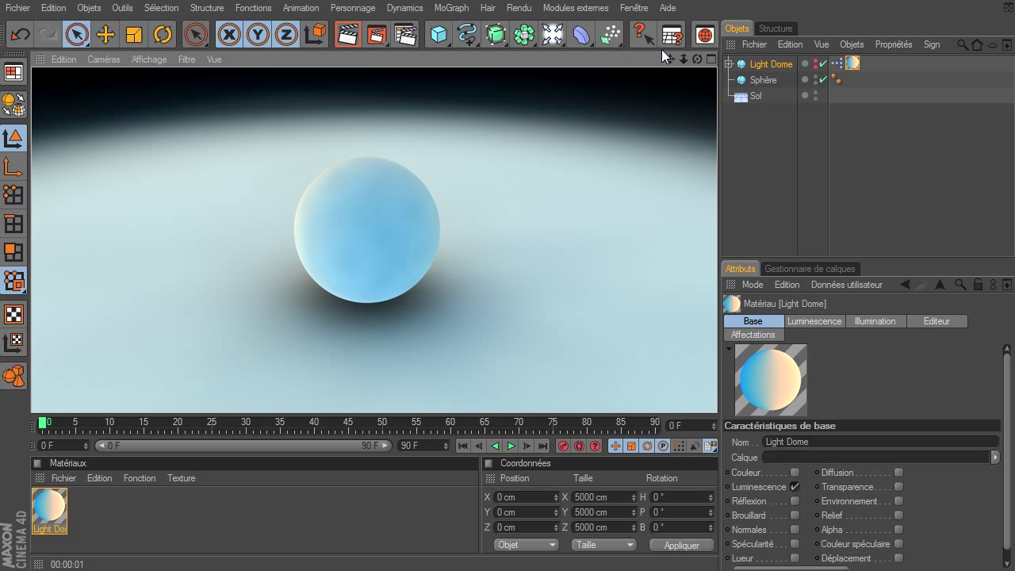
left_click_drag(698, 58, 669, 393)
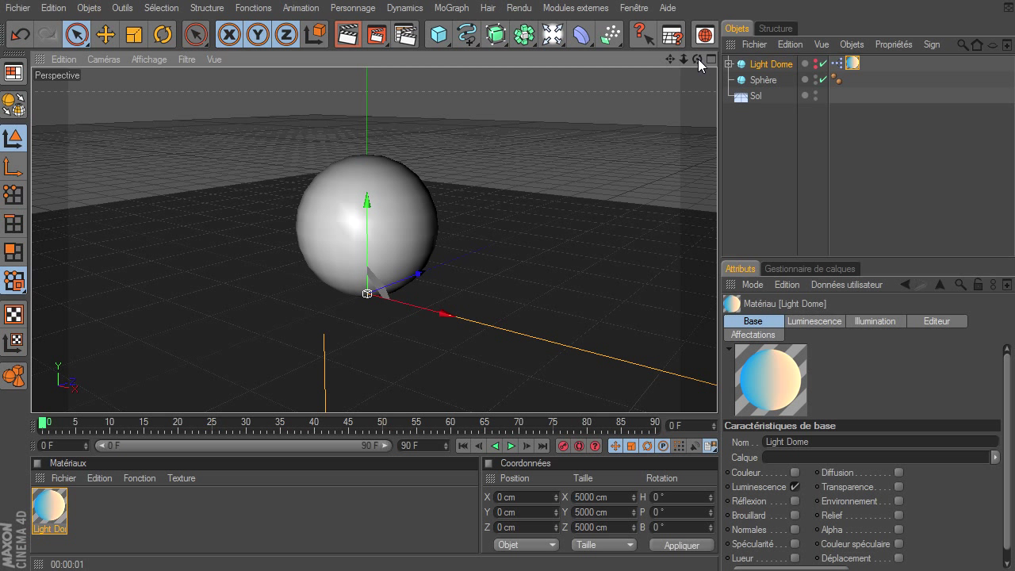
left_click(38, 506)
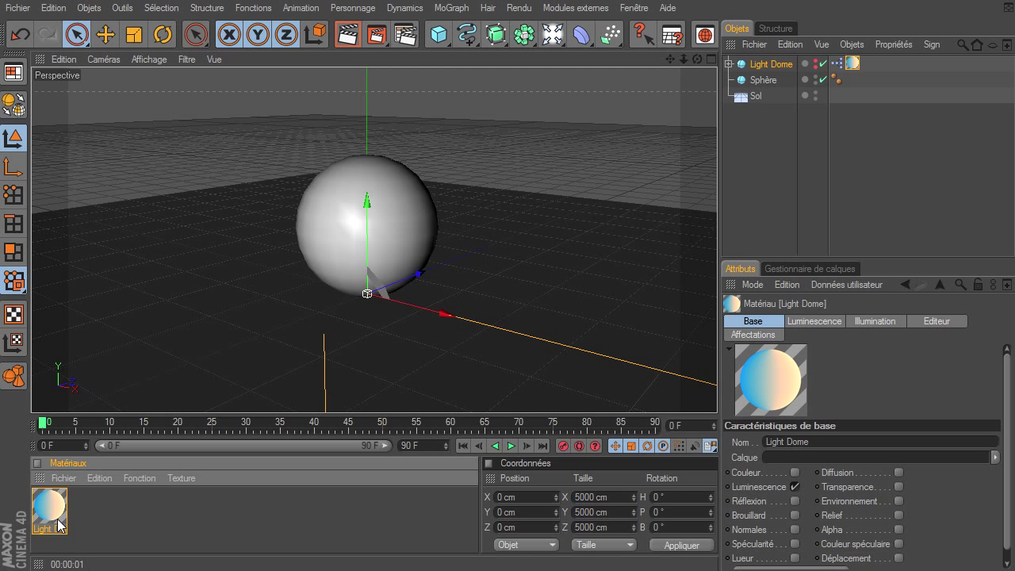
Select Light Dome and enlarge the Attributes panel to show its dome, light and shadow controls
left_click(779, 68)
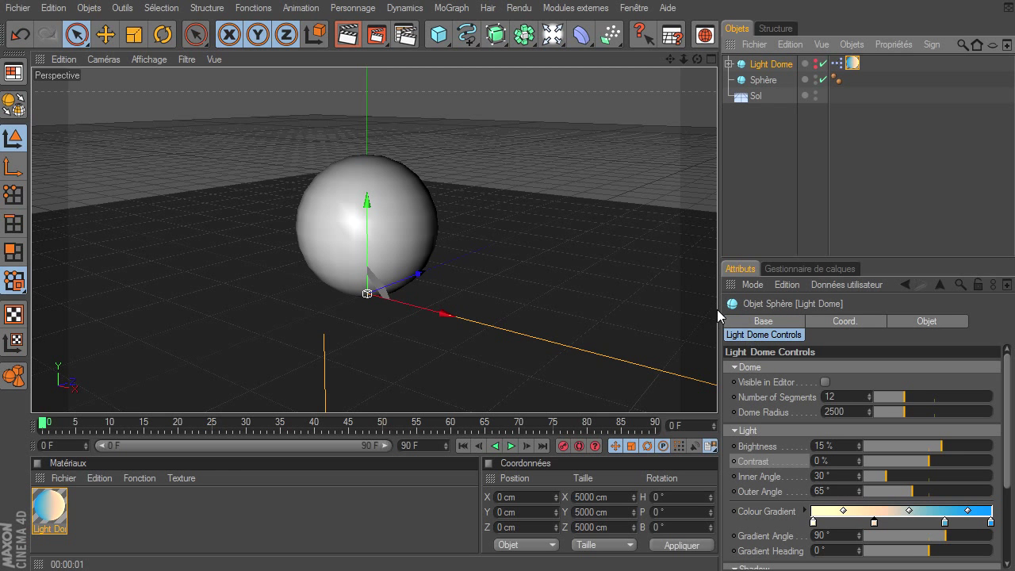
left_click_drag(720, 315, 656, 331)
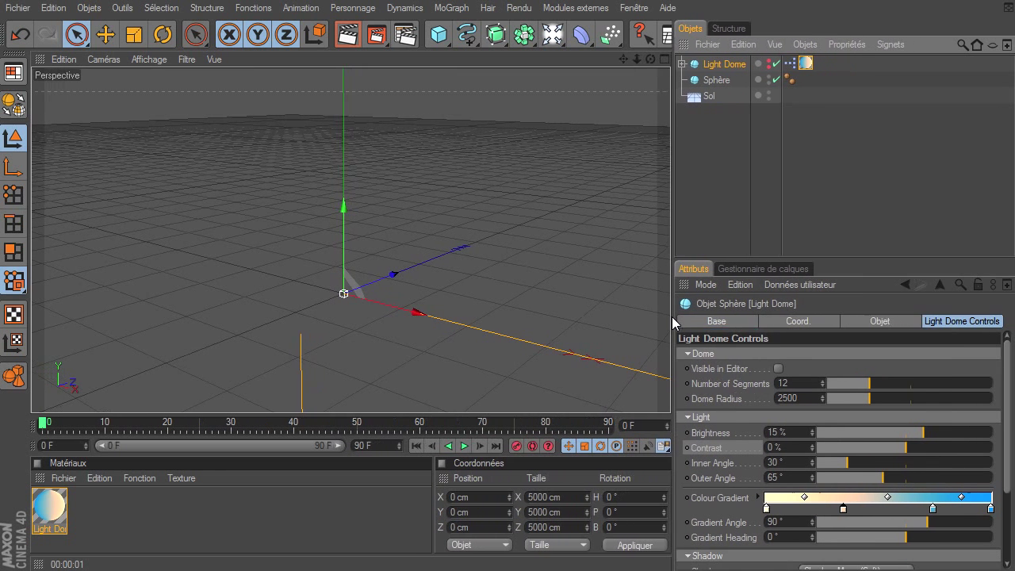
left_click_drag(796, 264, 807, 121)
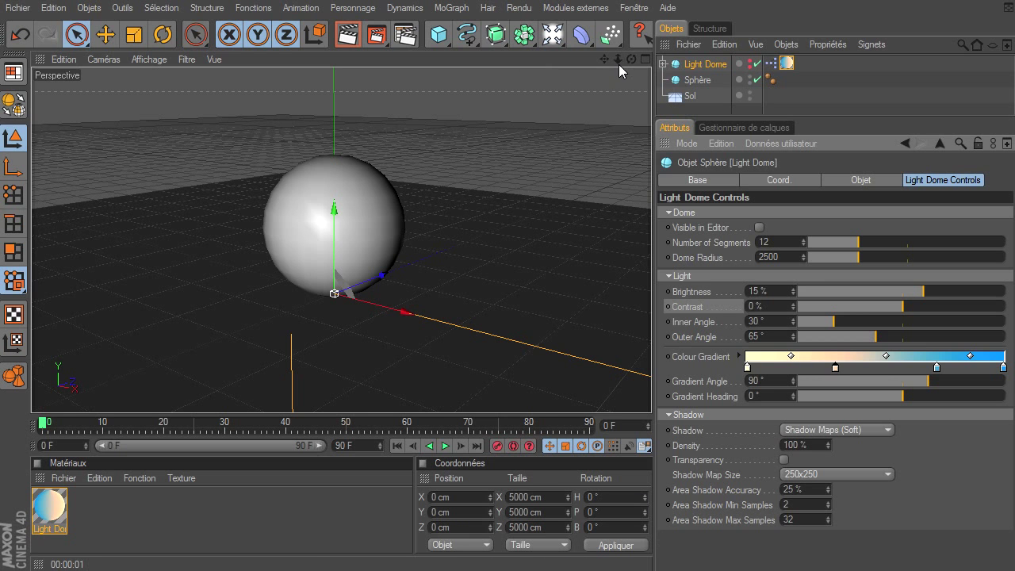
scroll(651, 393, "down", 2)
scroll(651, 393, "down", 3)
scroll(651, 393, "down", 2)
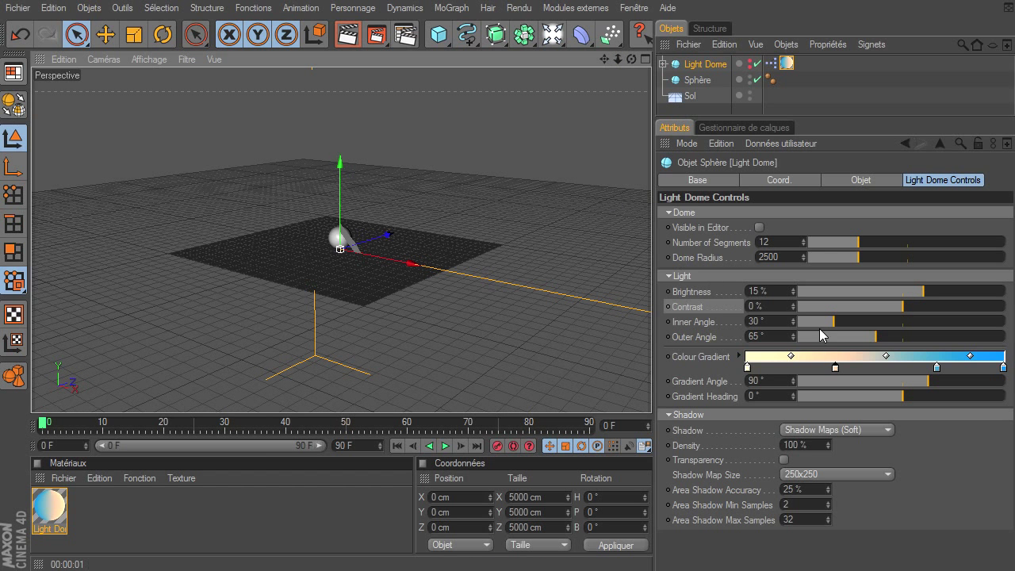
Turn on Visible in Editor for the Light Dome and zoom to inspect the dome of cones
left_click(759, 228)
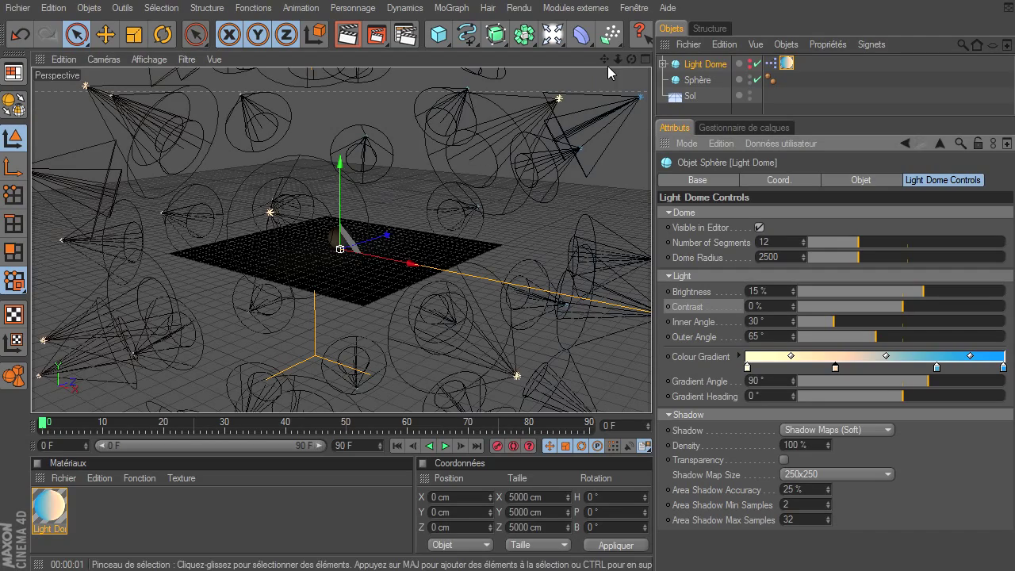
left_click_drag(618, 59, 272, 255)
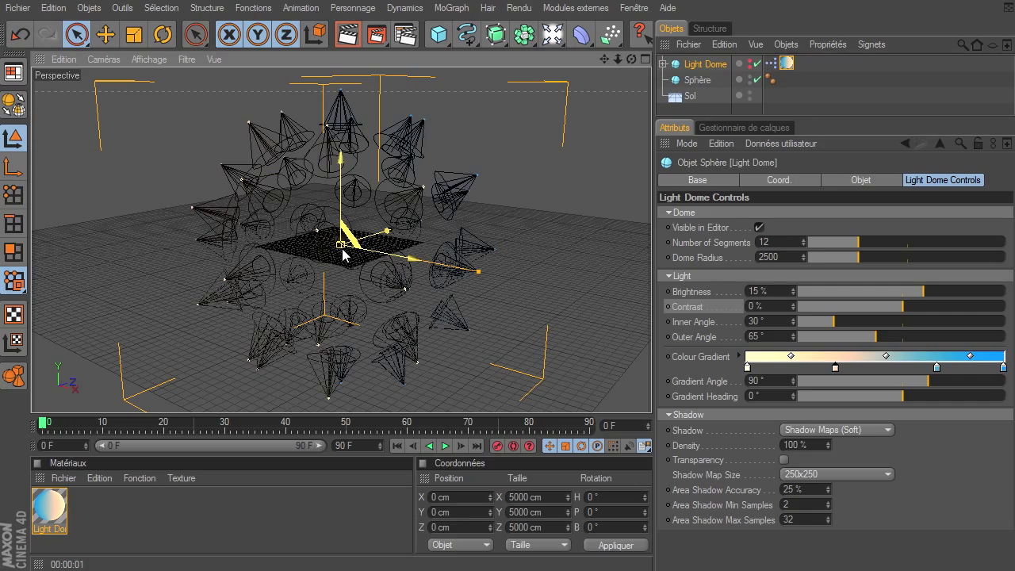
left_click_drag(618, 59, 653, 413)
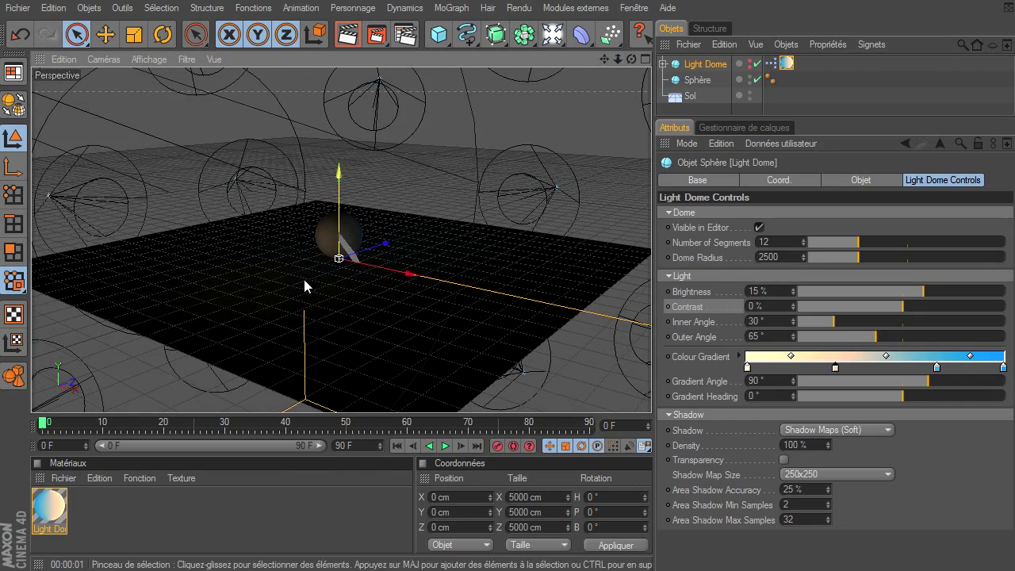
left_click_drag(617, 62, 652, 393)
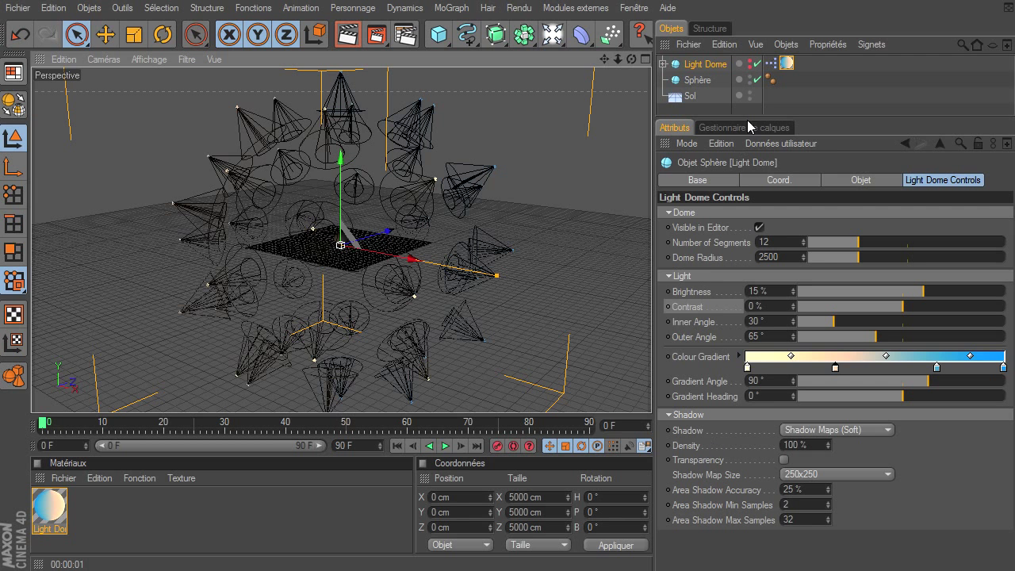
Toggle Visible in Editor off and on twice, leaving the cones shown, and orbit the view
left_click(760, 228)
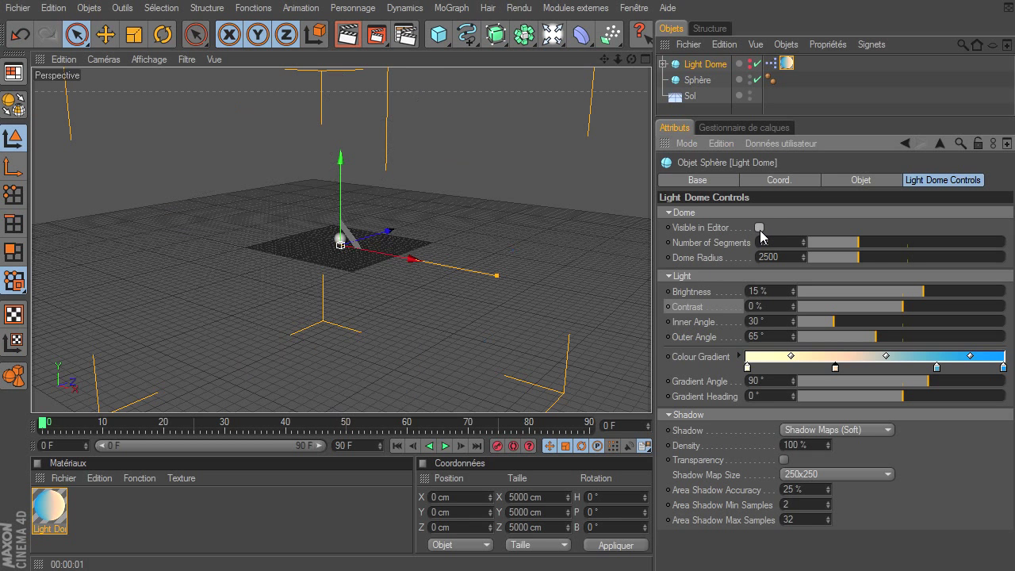
left_click(759, 228)
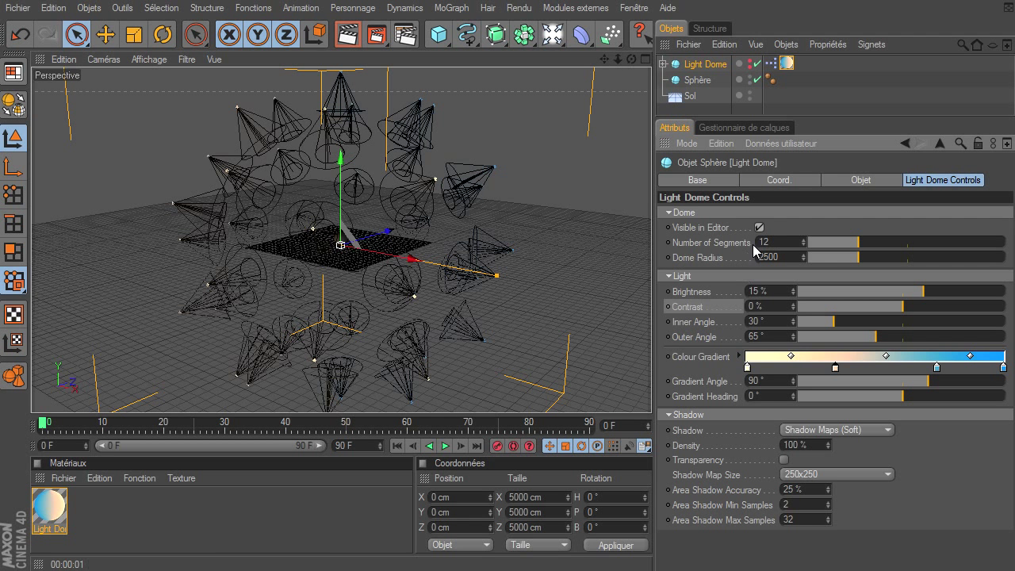
left_click(759, 228)
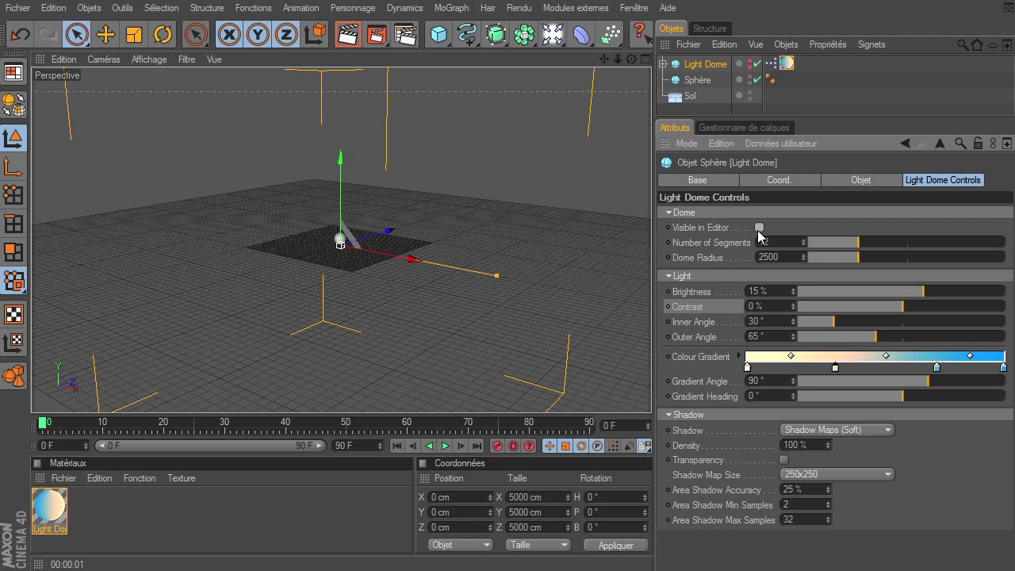
left_click(759, 229)
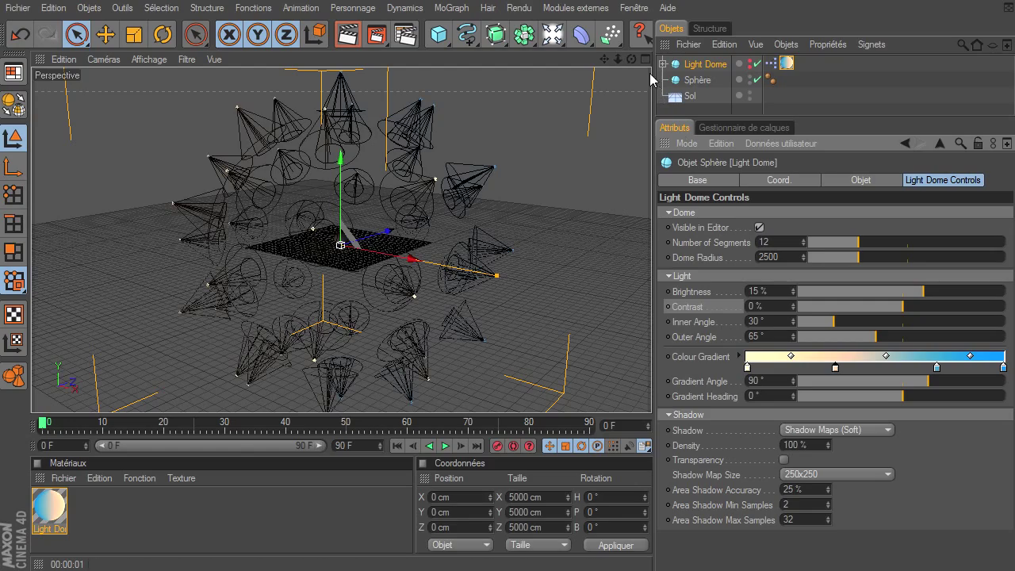
mouse_move(632, 60)
left_mouse_down()
mouse_move(653, 401)
mouse_move(644, 393)
left_mouse_up()
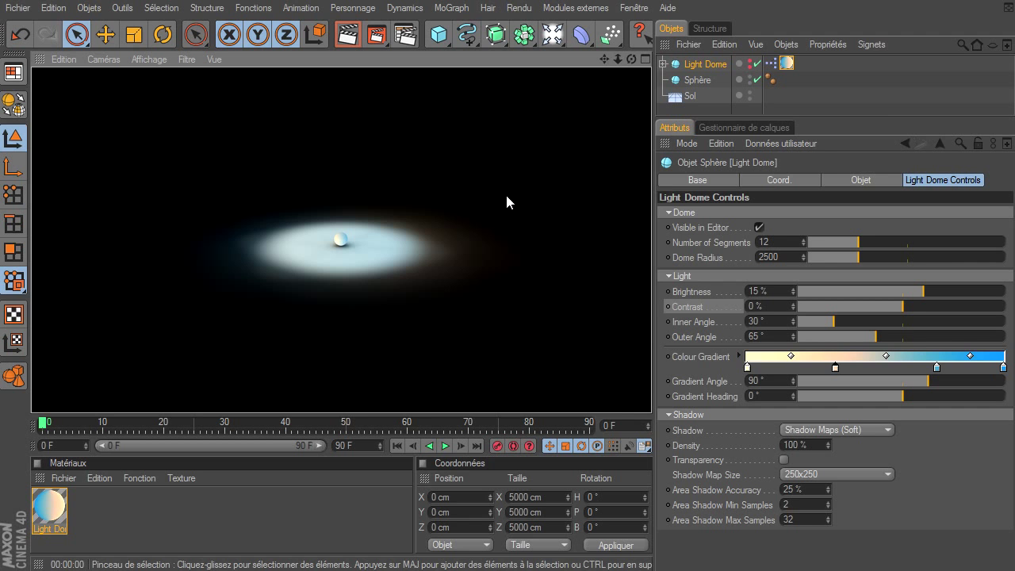
Clear the render, reselect the Light Dome and start editing its Number of Segments
left_click(714, 108)
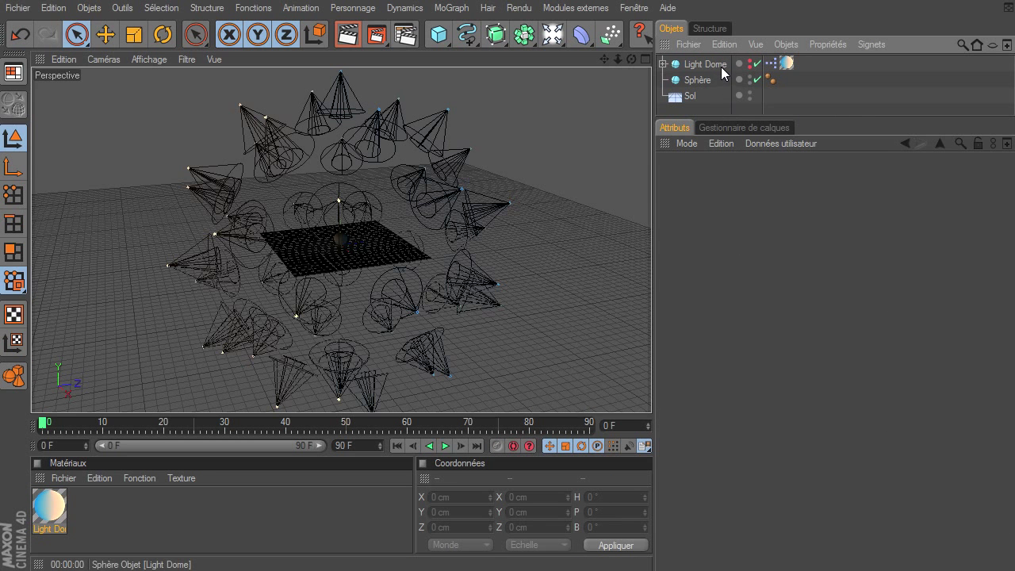
left_click(721, 66)
left_click(784, 242)
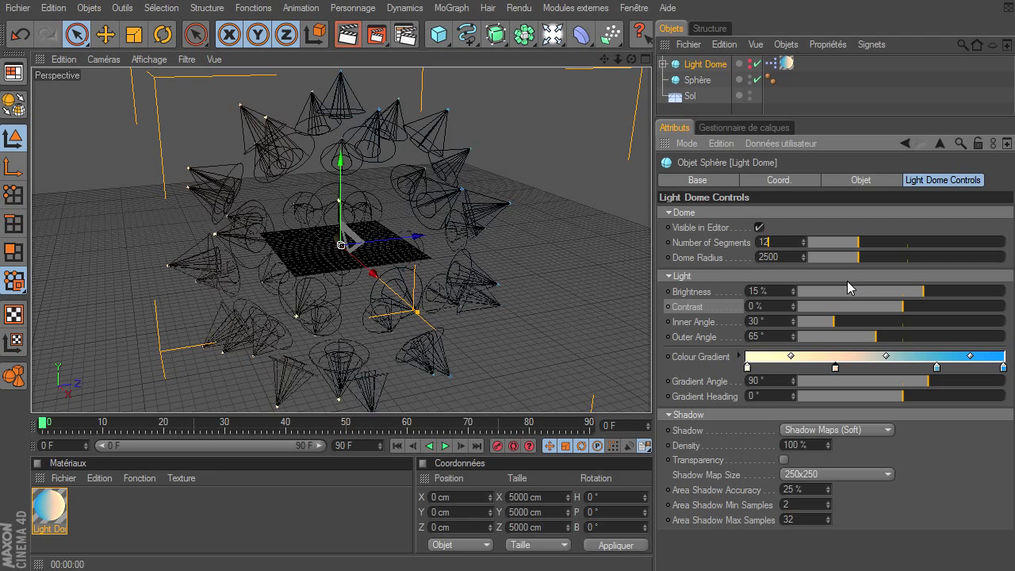
double_click(782, 248)
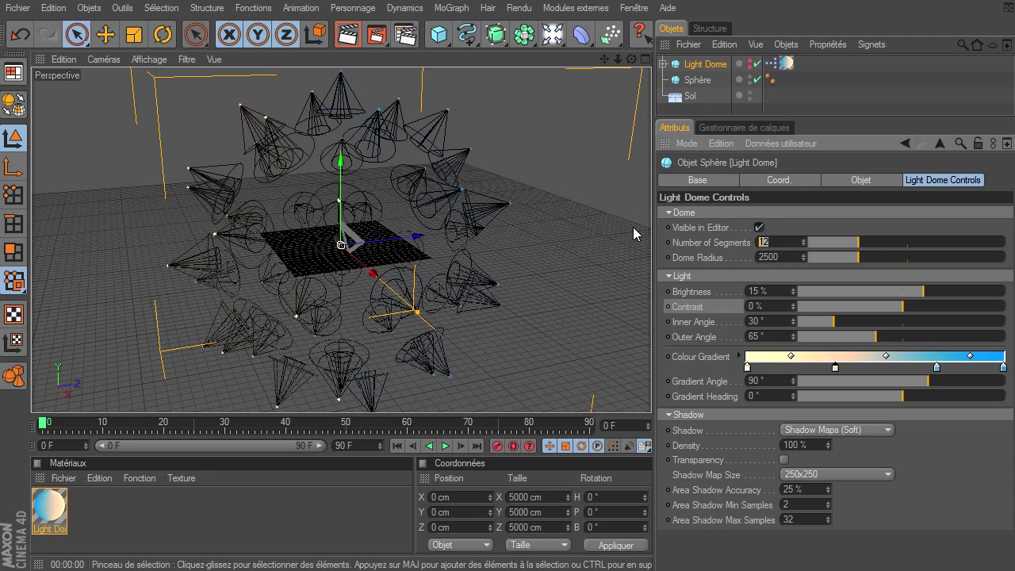
type("24")
key("Return")
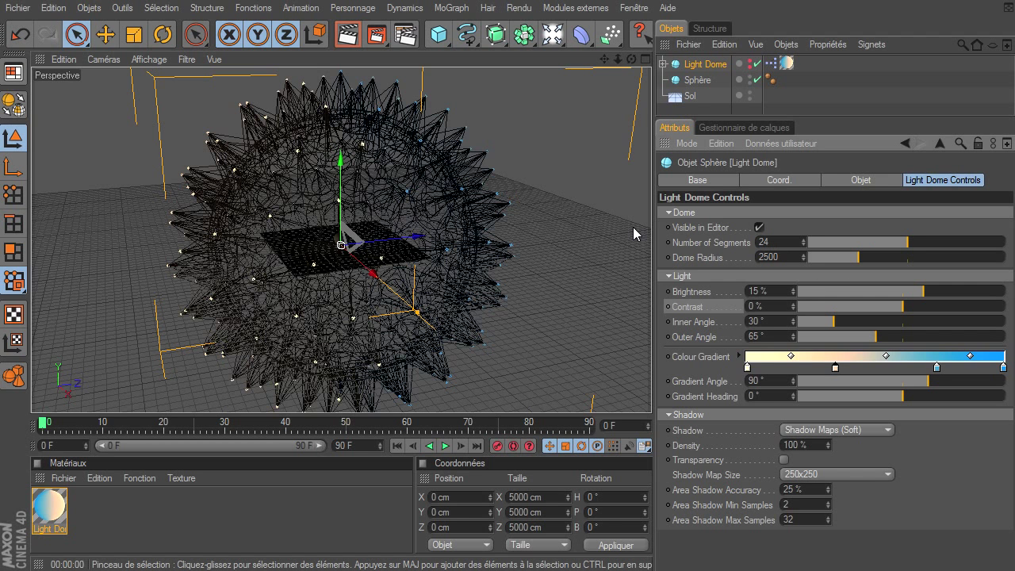
left_click(347, 34)
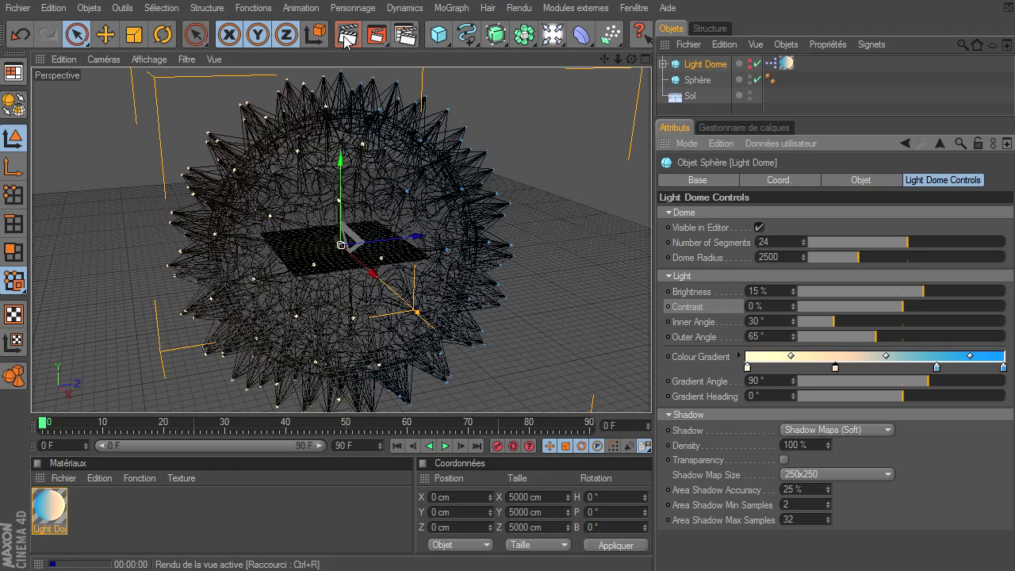
left_click(787, 244)
type("6")
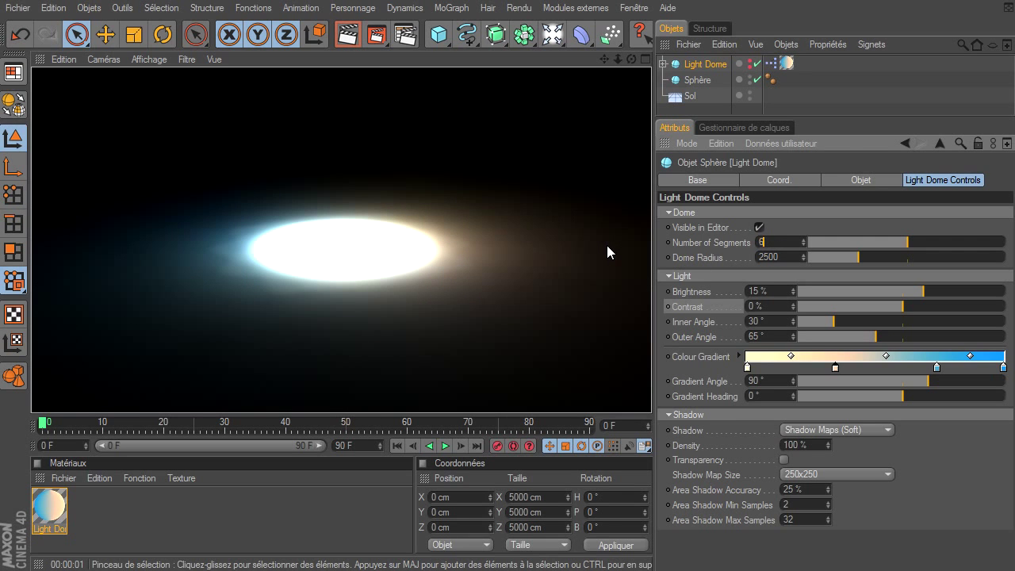
key("Return")
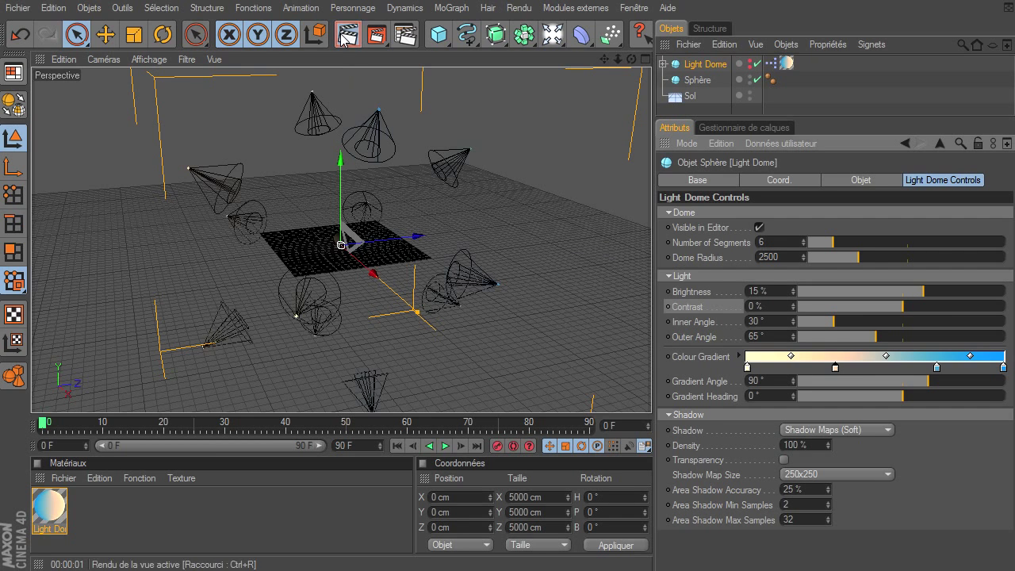
left_click(344, 36)
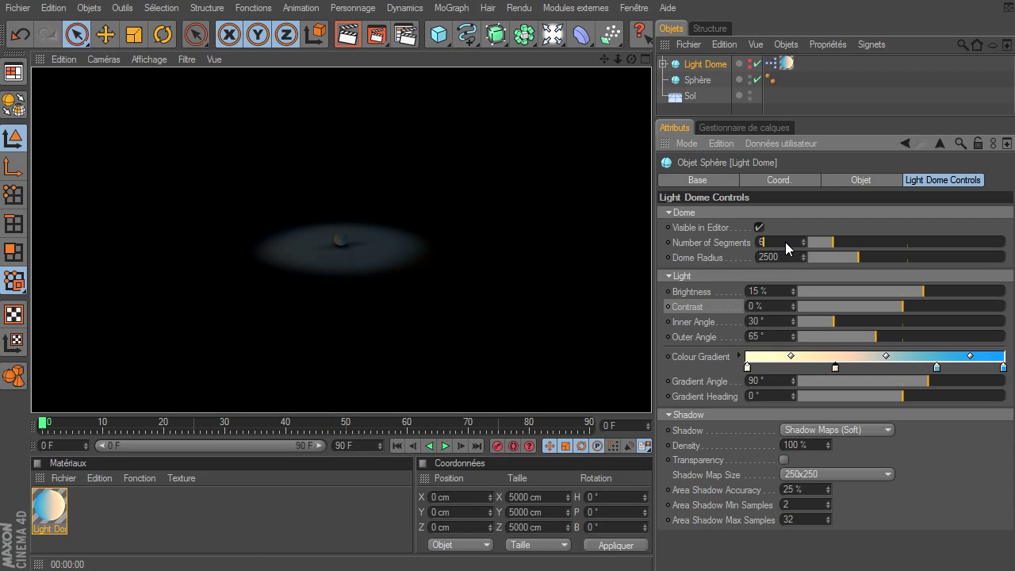
type("12")
key("Return")
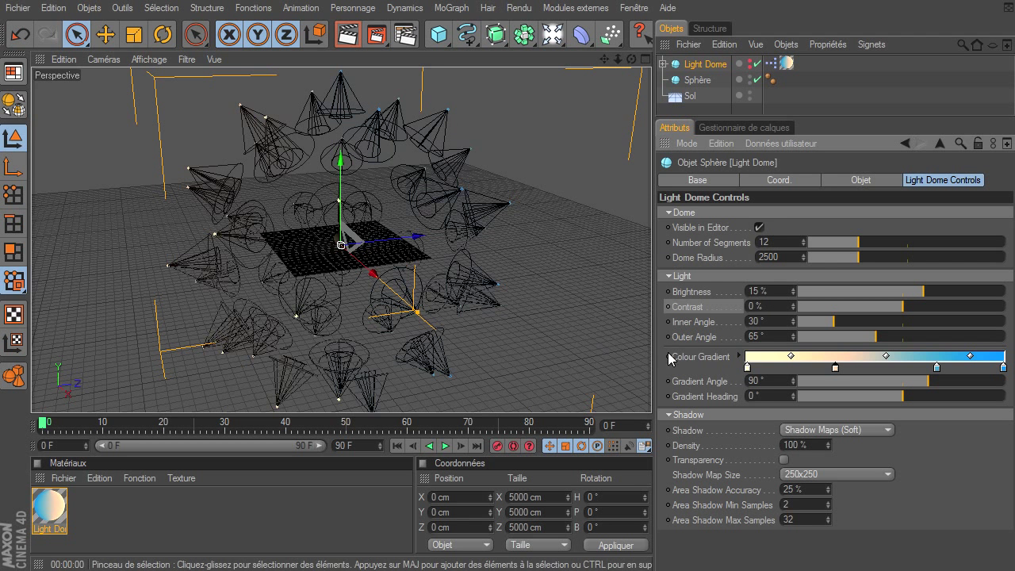
Try a 5000 dome radius, zoom out, and render the enlarged dome
left_click_drag(796, 259, 673, 257)
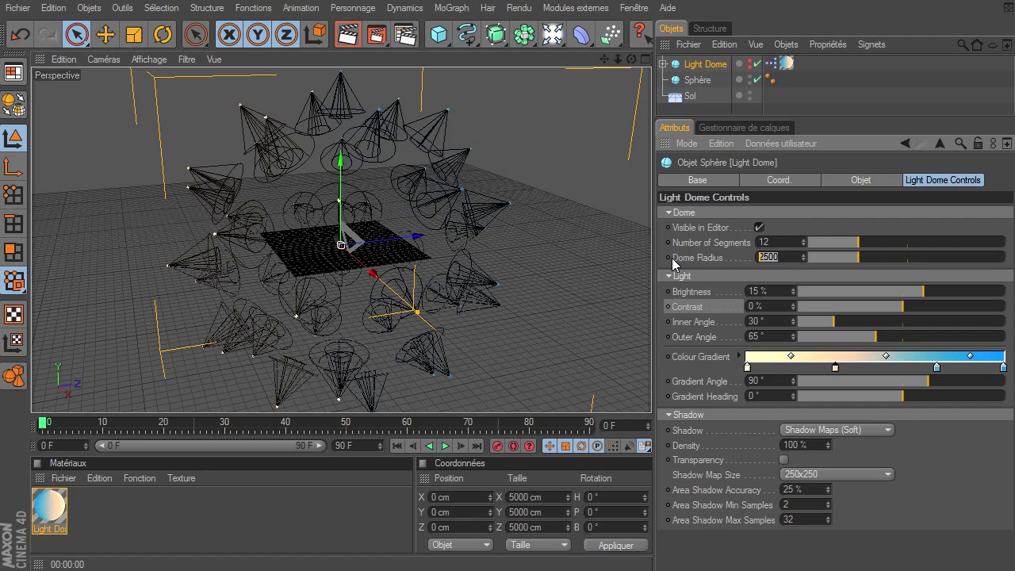
type("5")
key("Return")
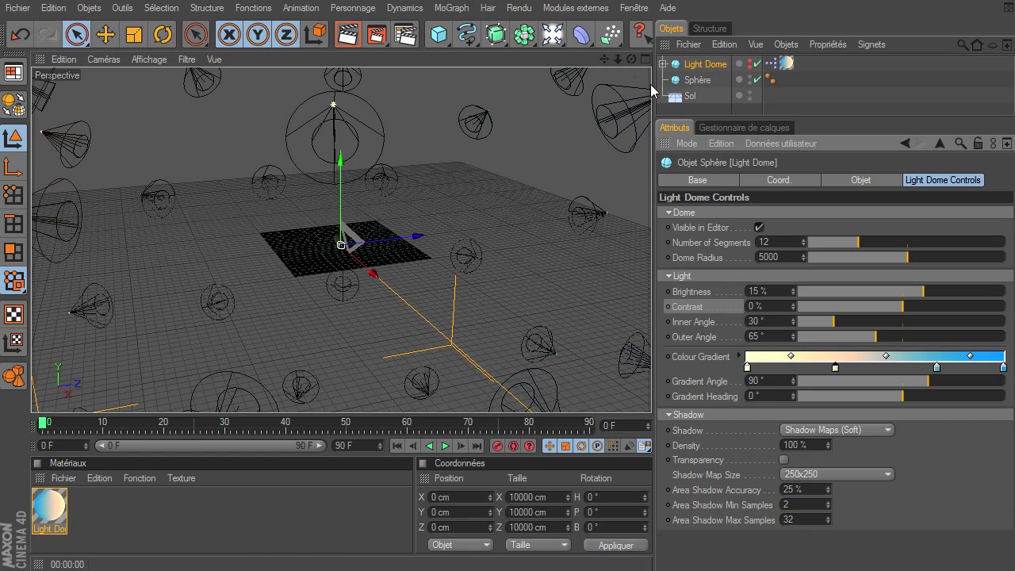
left_click_drag(618, 59, 653, 405)
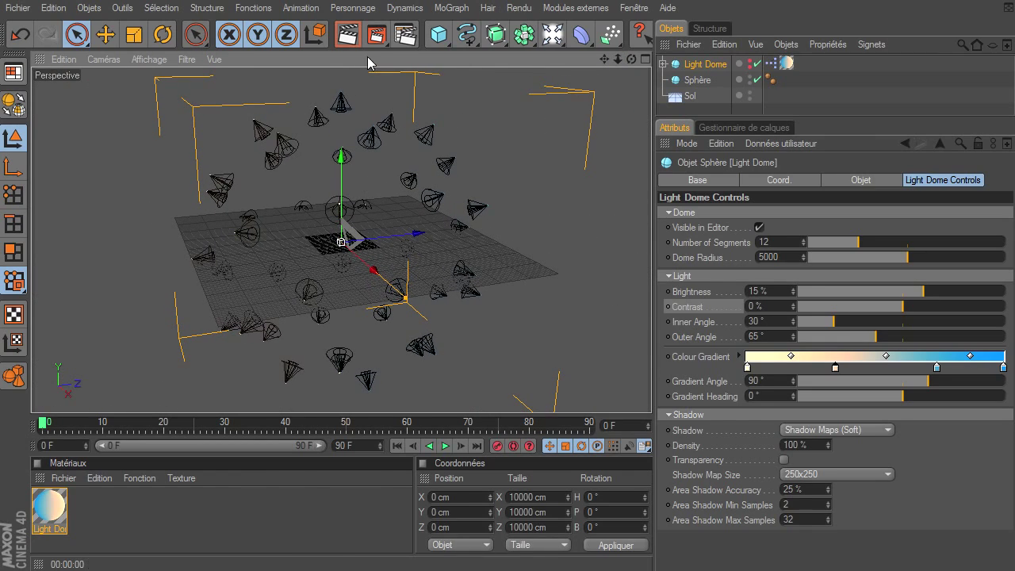
left_click(350, 37)
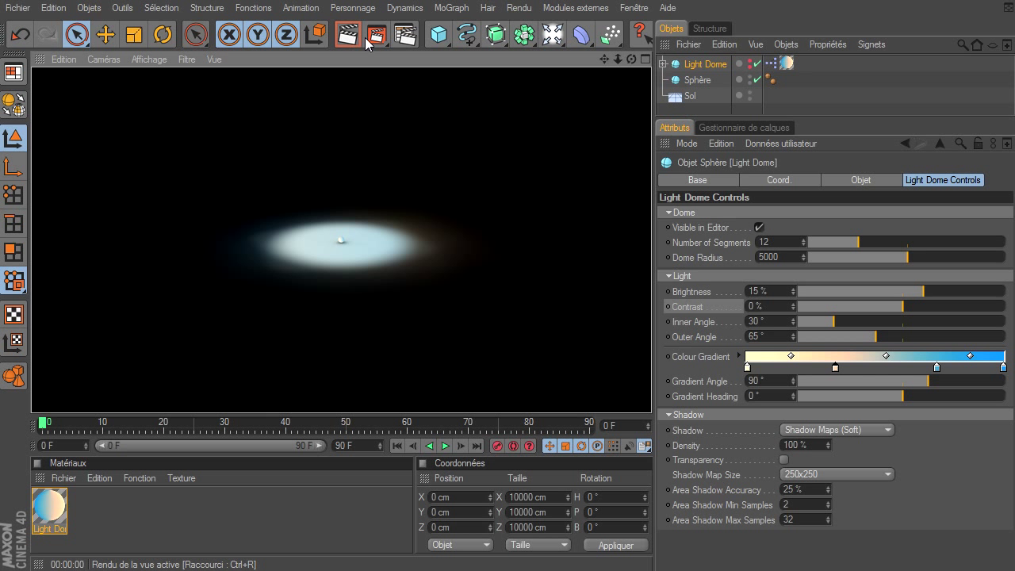
Set the dome radius back to 2500 and zoom in until the dome fills the view
left_click(788, 242)
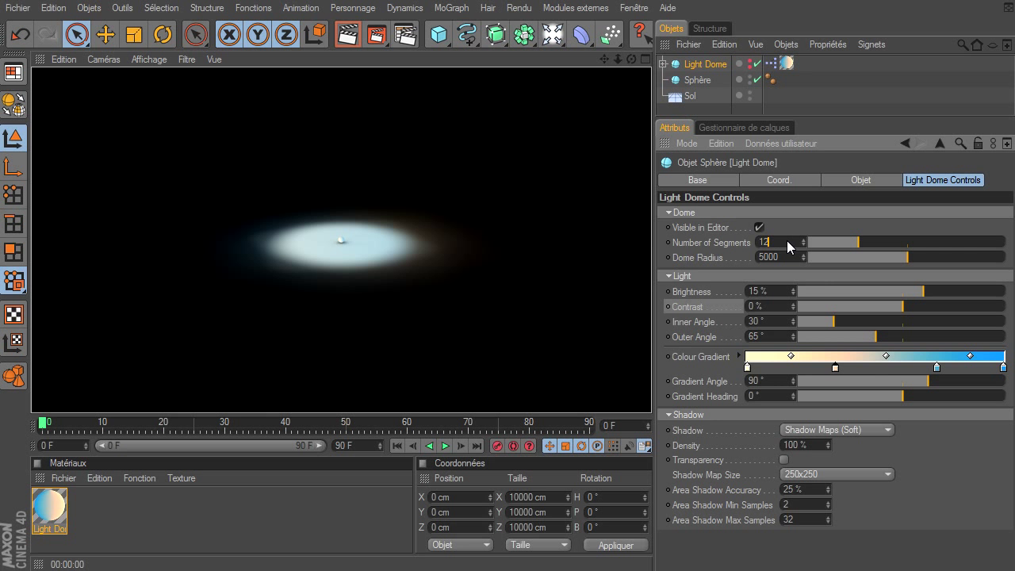
left_click(771, 257)
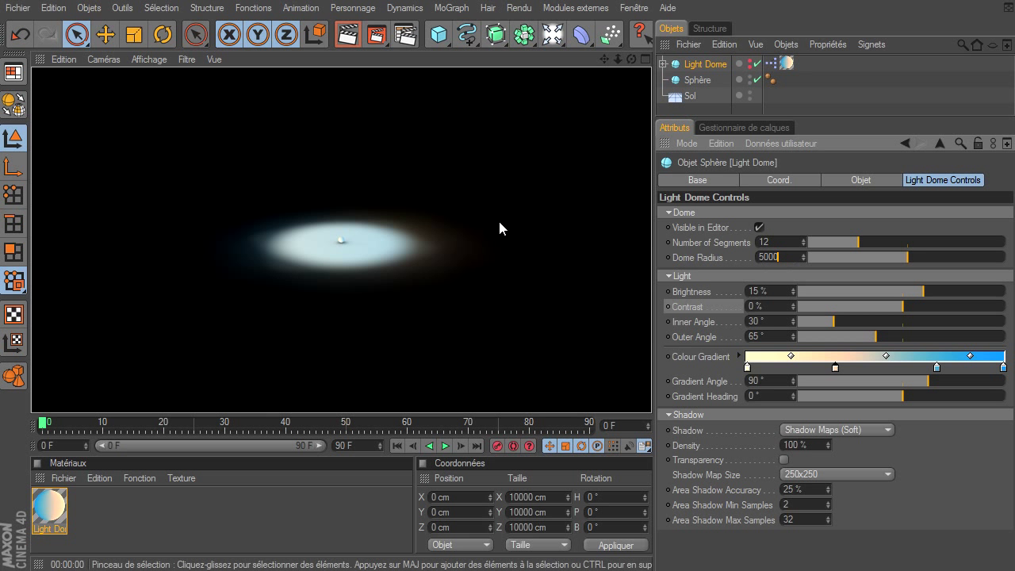
left_click(684, 65)
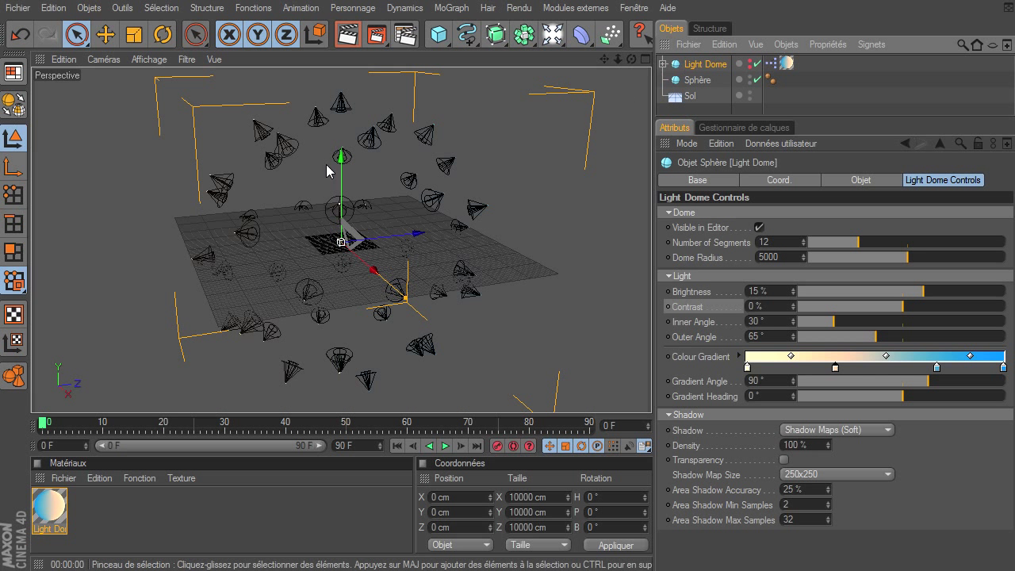
double_click(782, 256)
type("2500")
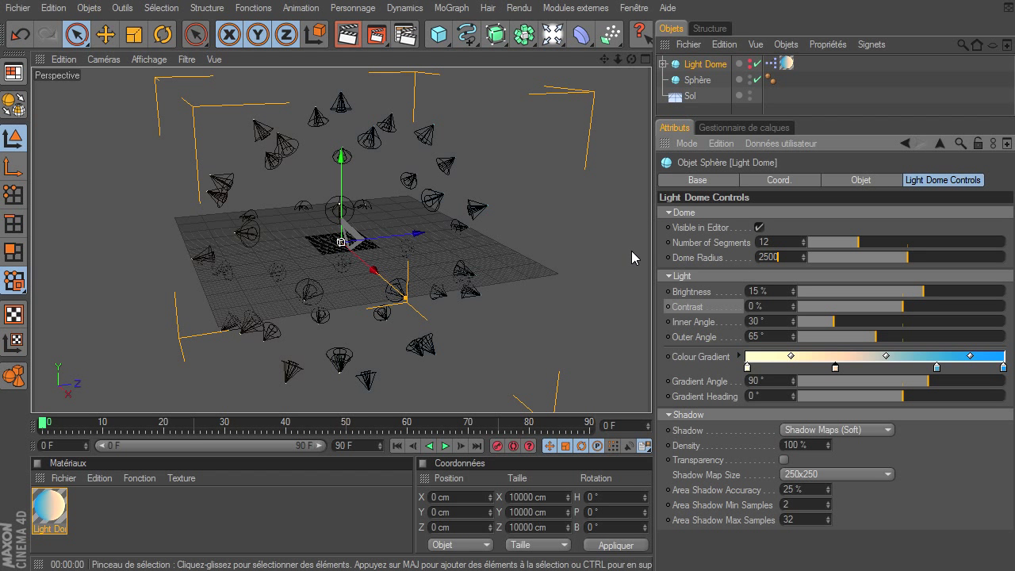
key("Return")
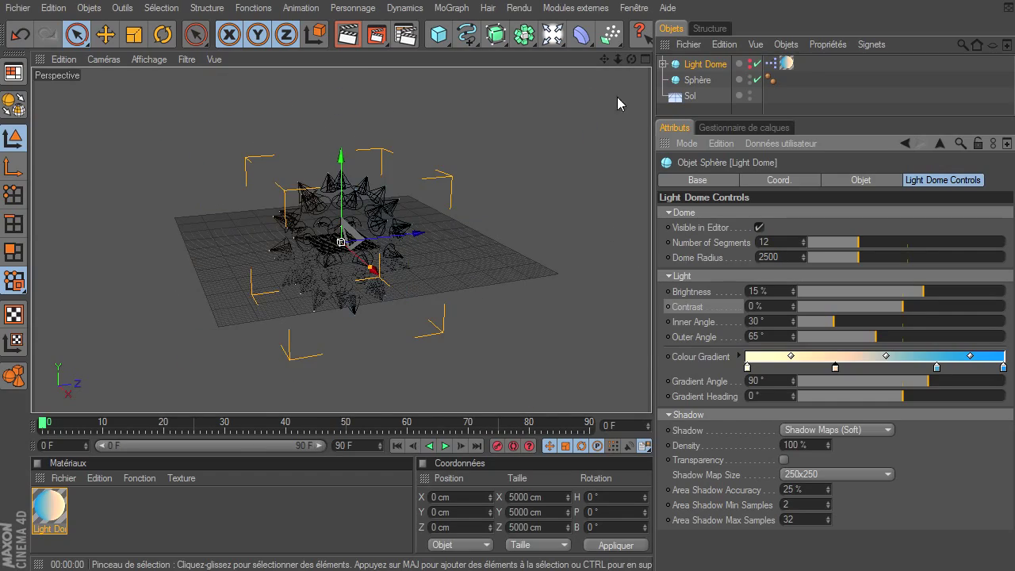
left_click_drag(618, 59, 702, 234)
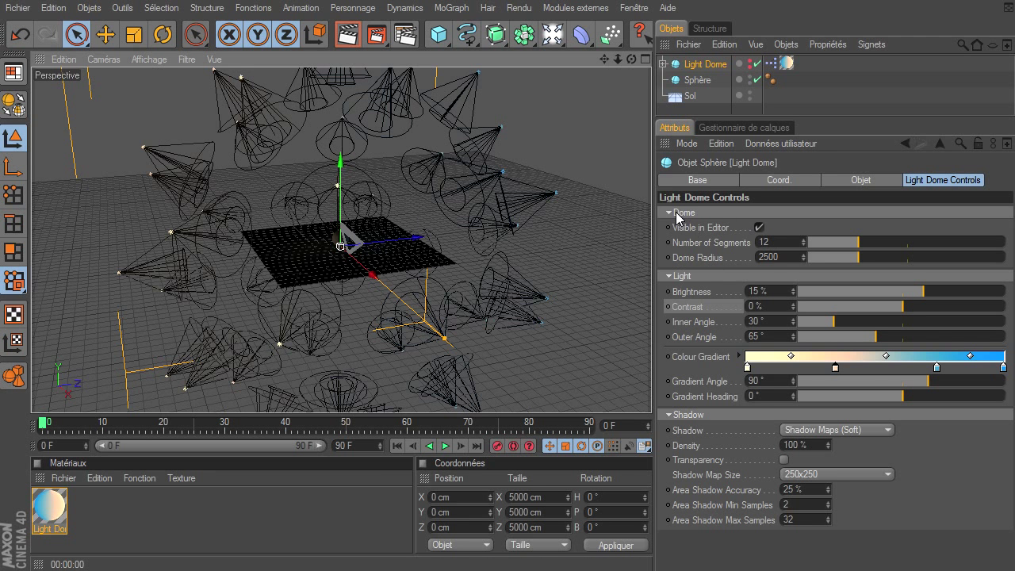
Render the dome at 50 % brightness
left_click(670, 213)
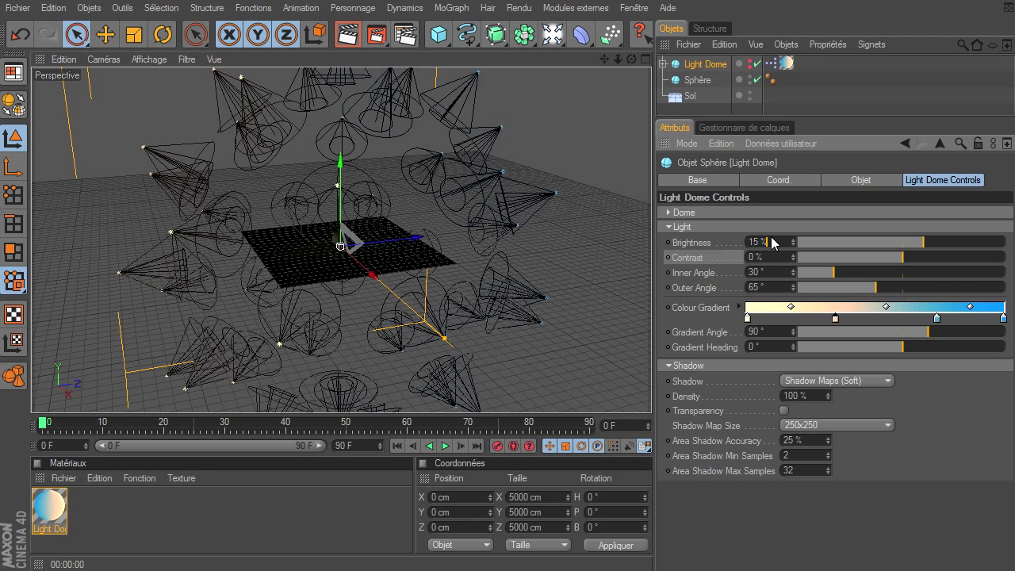
left_click_drag(775, 244, 714, 248)
type("50")
key("Return")
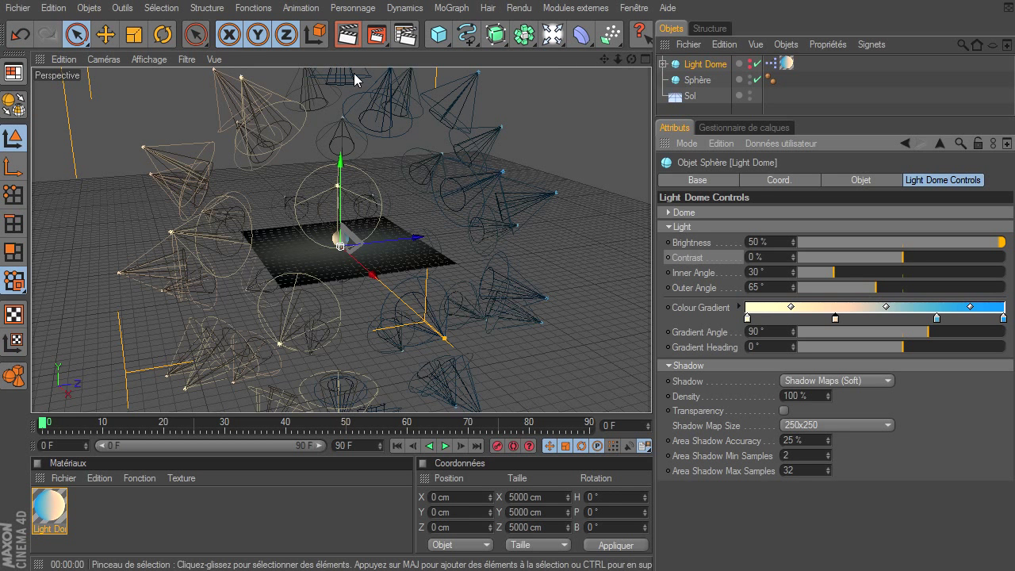
left_click(354, 42)
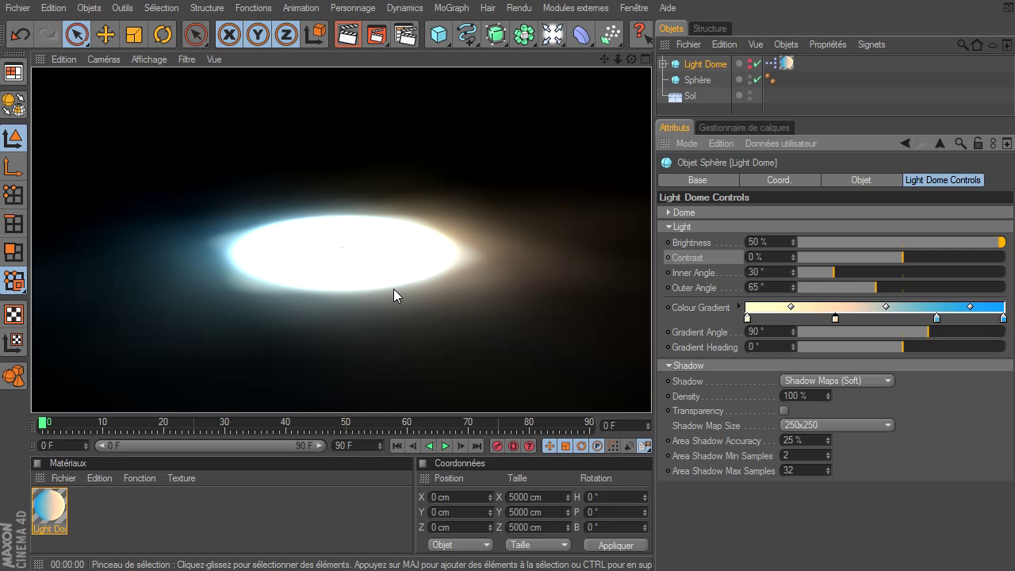
Compare renders at 5 % brightness, then settle on 15 % brightness
left_click(772, 240)
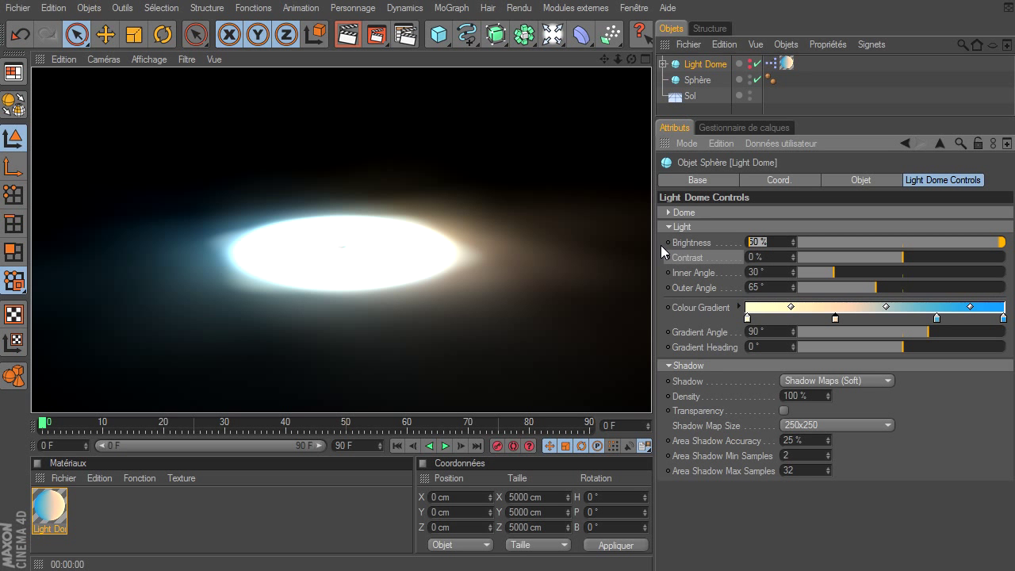
type("5")
key("Return")
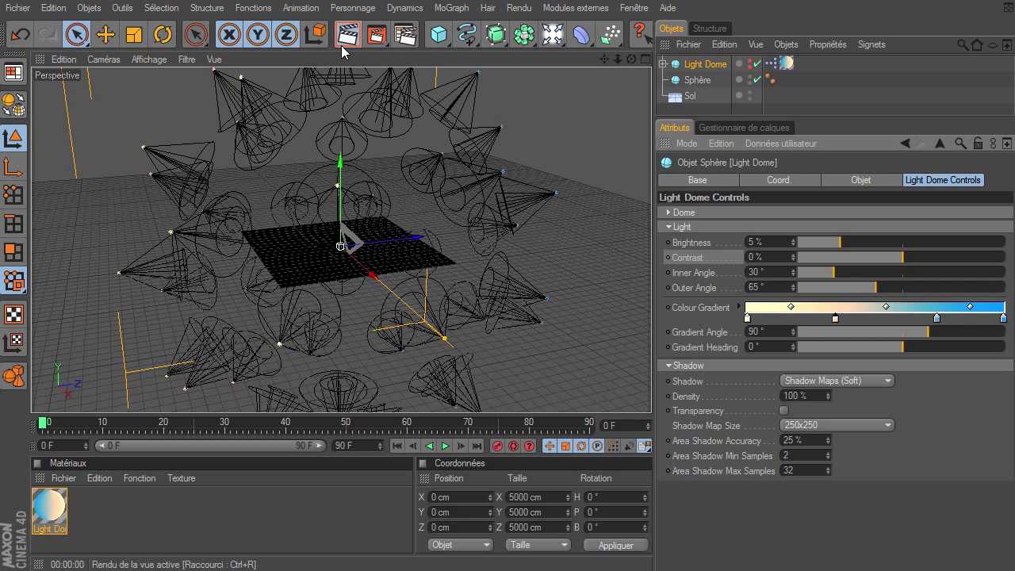
left_click(347, 34)
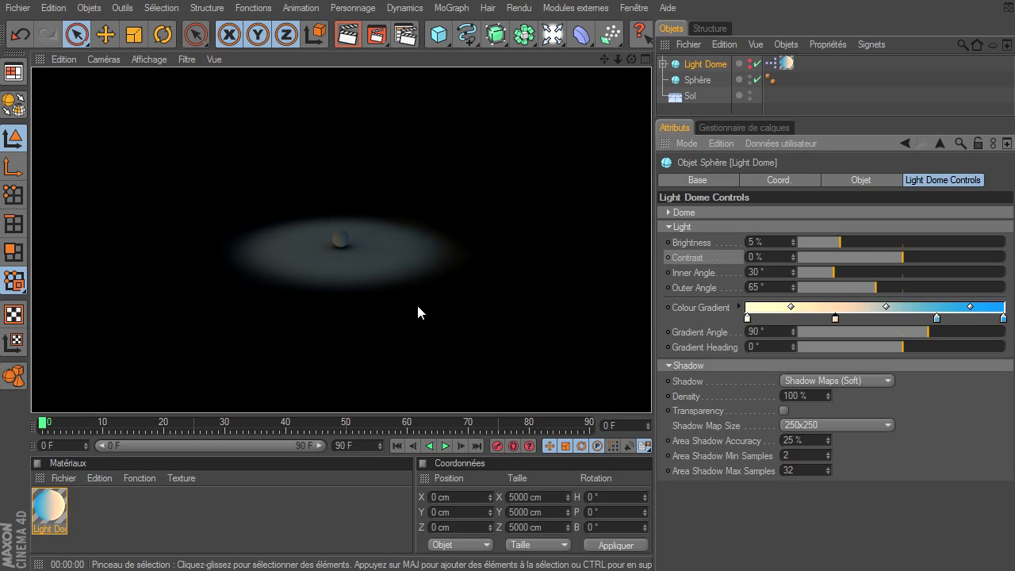
double_click(768, 238)
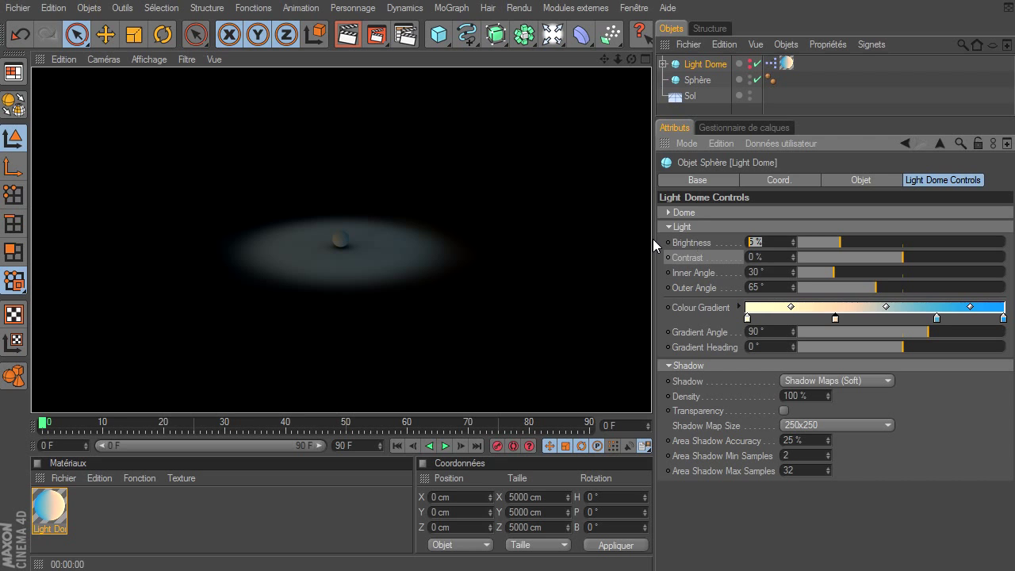
type("15")
key("Return")
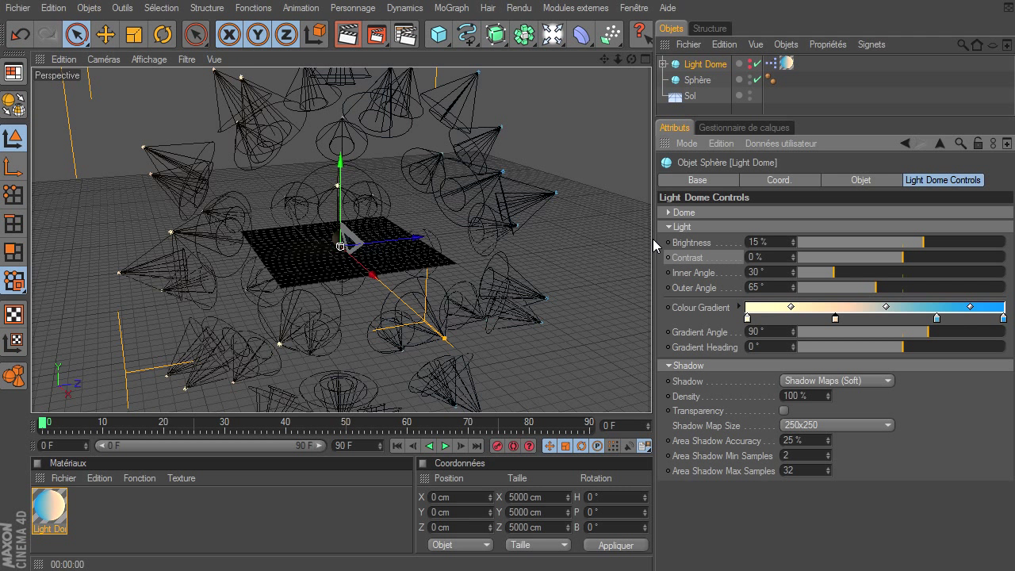
left_click(347, 34)
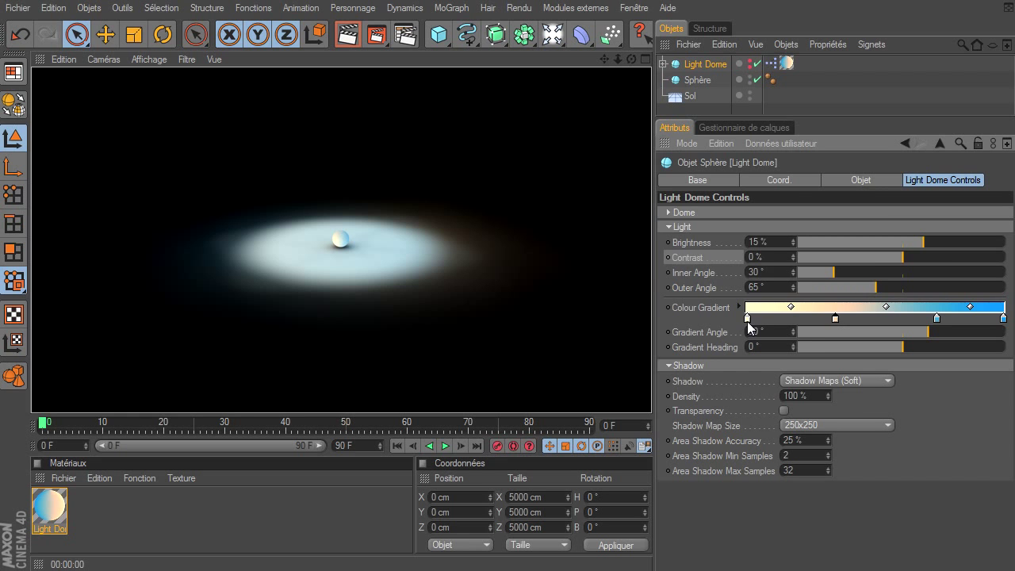
double_click(748, 319)
left_click(710, 386)
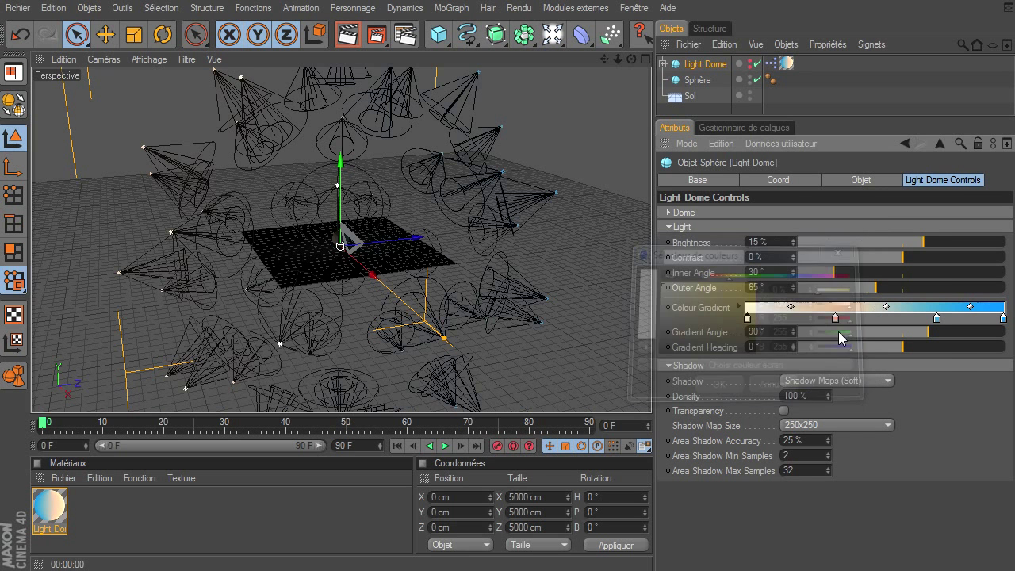
double_click(835, 319)
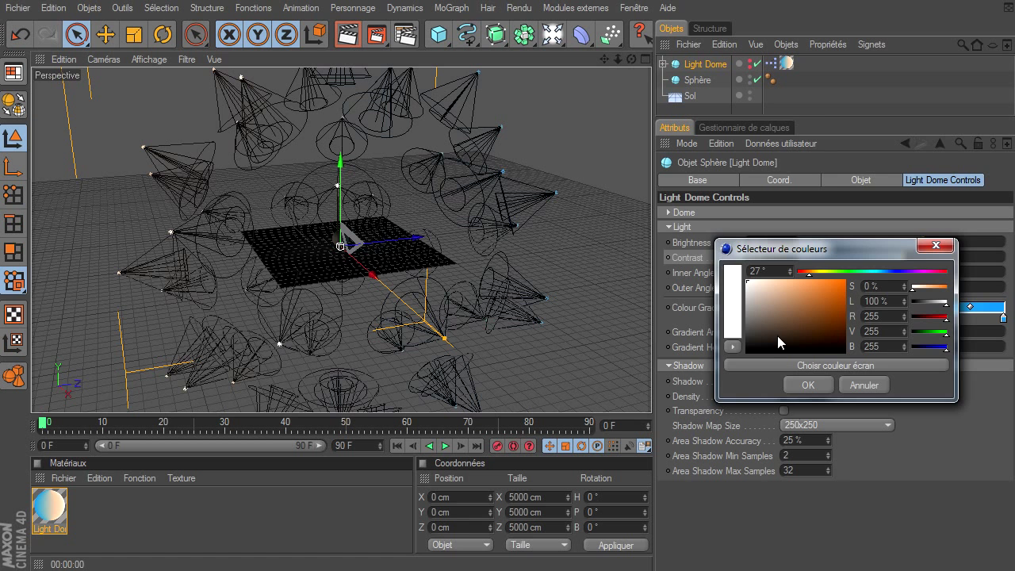
left_click(807, 385)
left_click(347, 34)
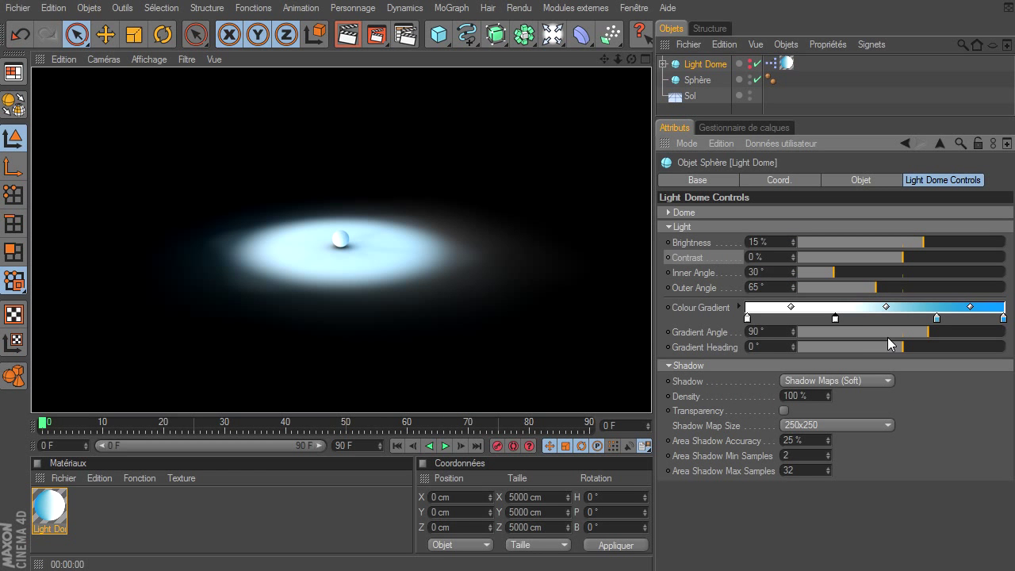
double_click(936, 321)
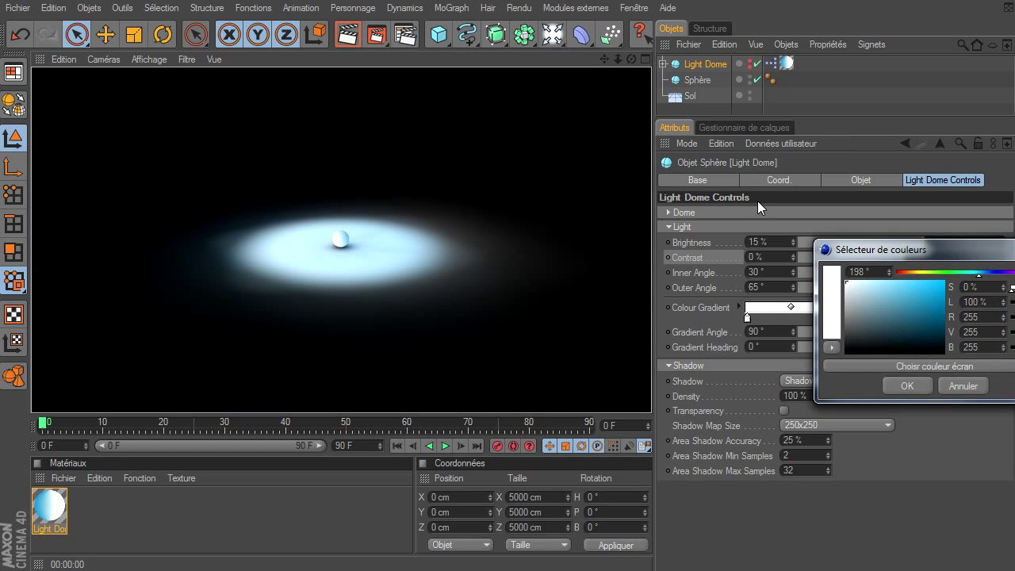
left_click(896, 384)
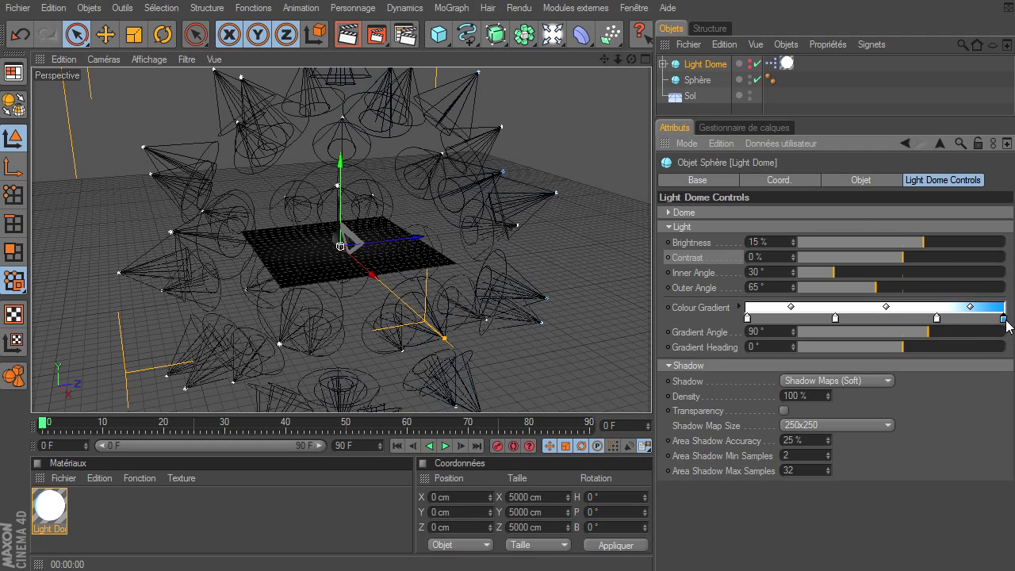
double_click(1001, 319)
left_click(972, 384)
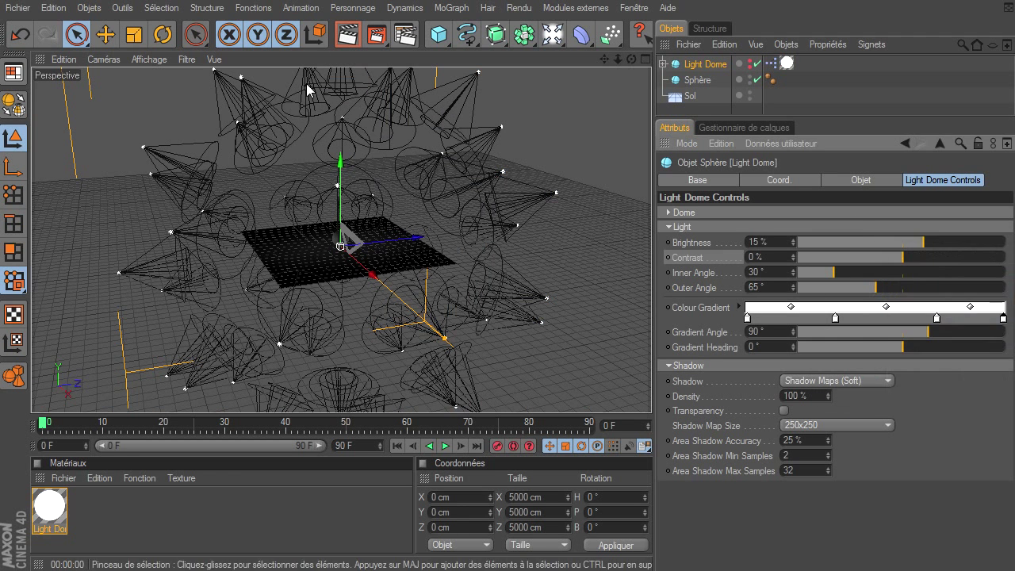
left_click(349, 36)
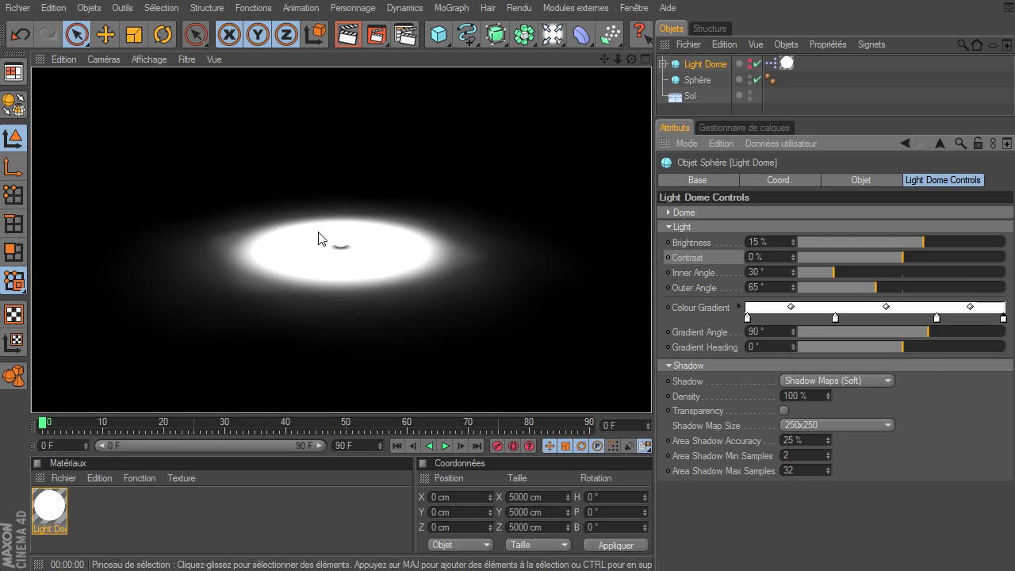
left_click(773, 240)
type("8")
key("Return")
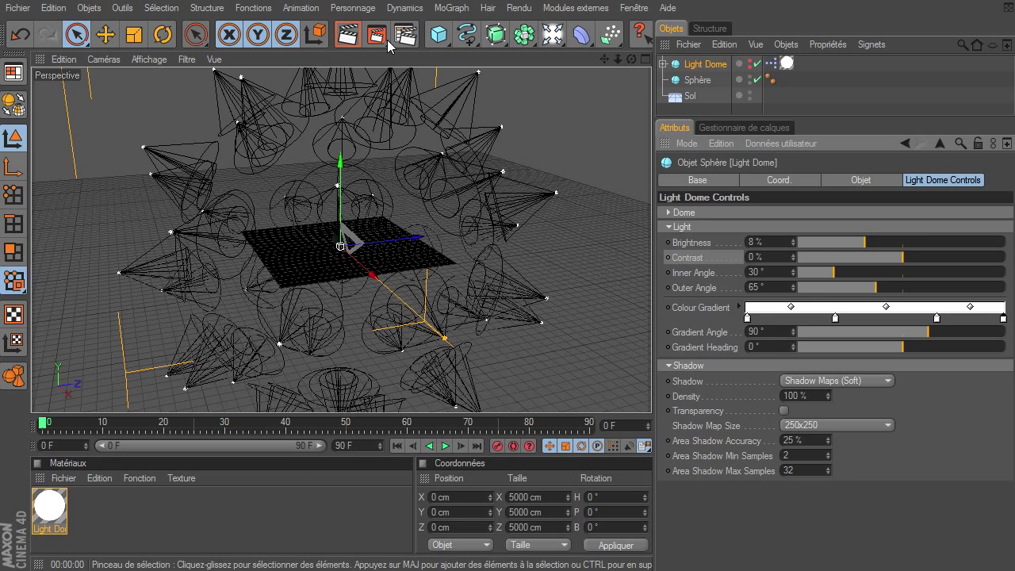
left_click(349, 37)
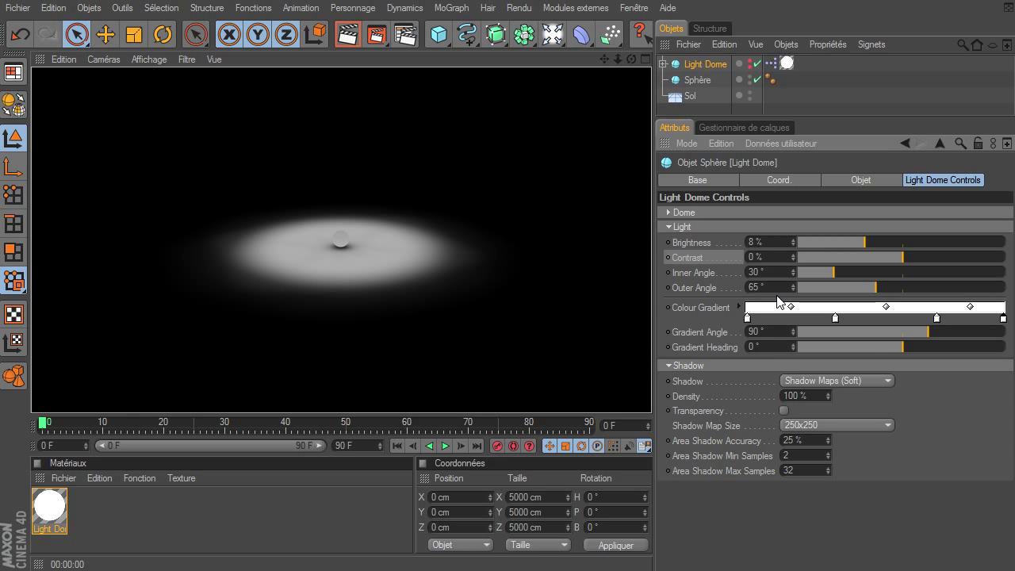
key("ctrl+z")
key("ctrl+z")
key("ctrl+z")
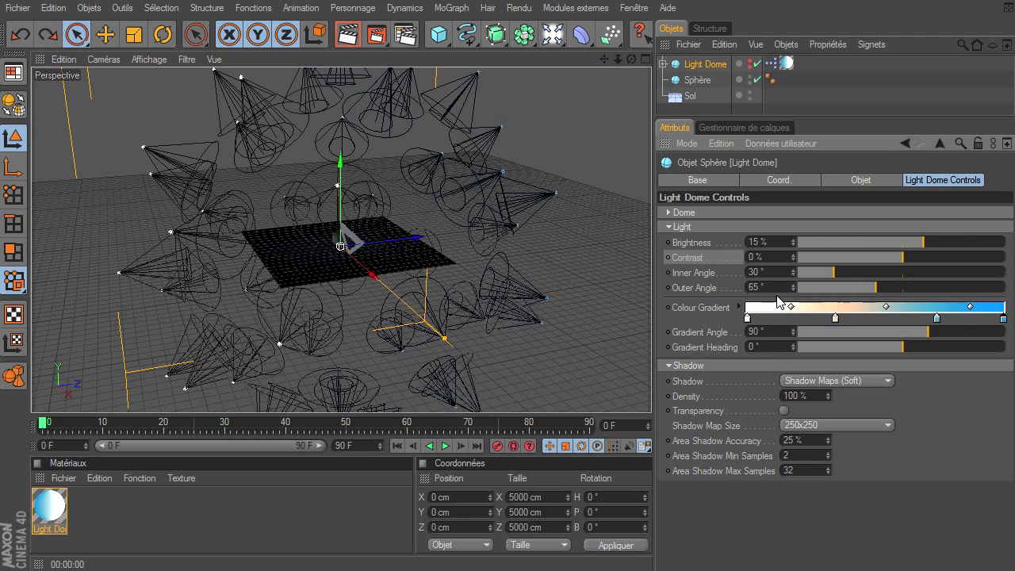
left_click(351, 36)
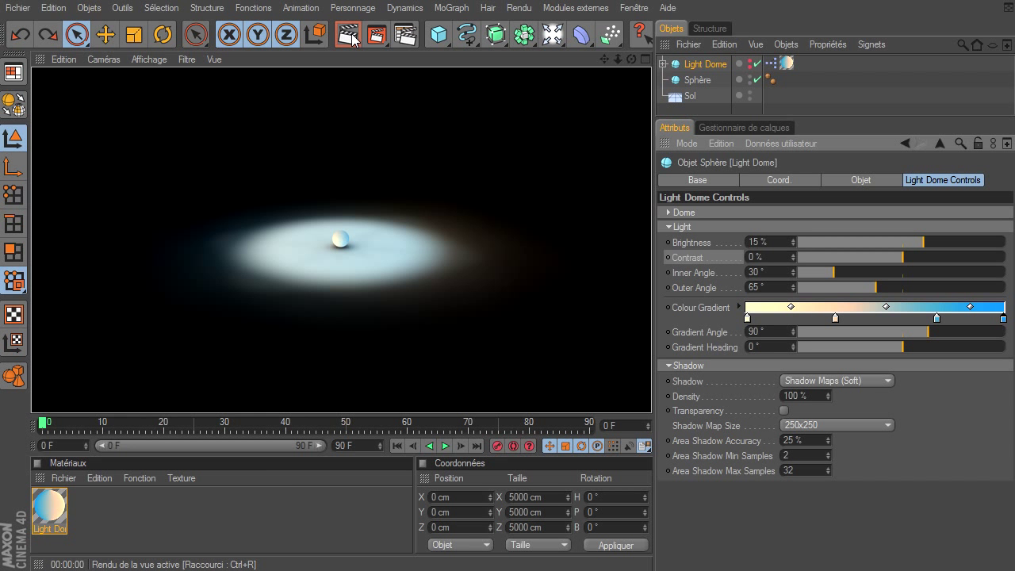
left_click(771, 243)
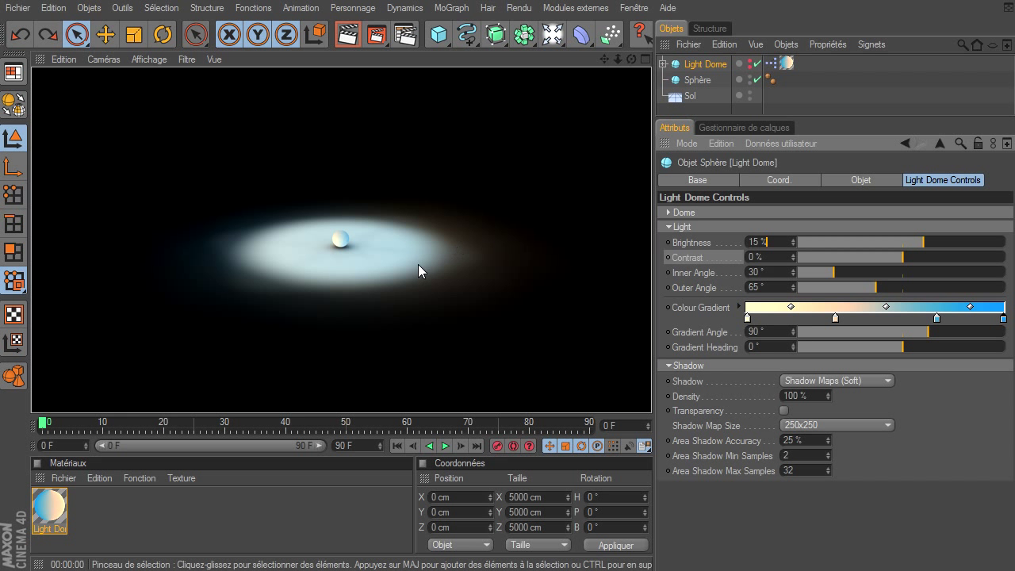
Frame and render a close-up of the Sphère, then reselect the Light Dome
left_click(669, 227)
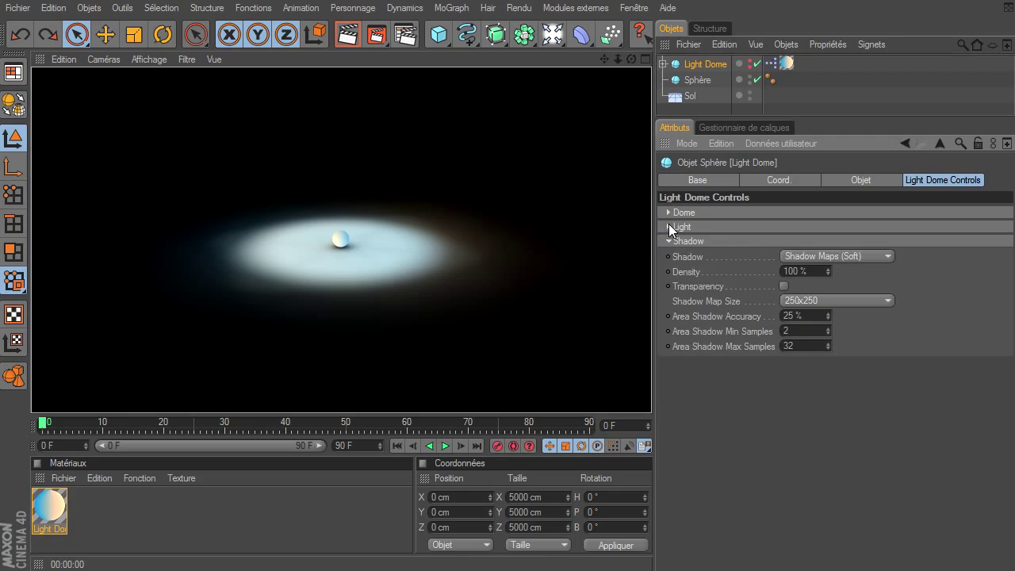
left_click_drag(631, 58, 632, 95)
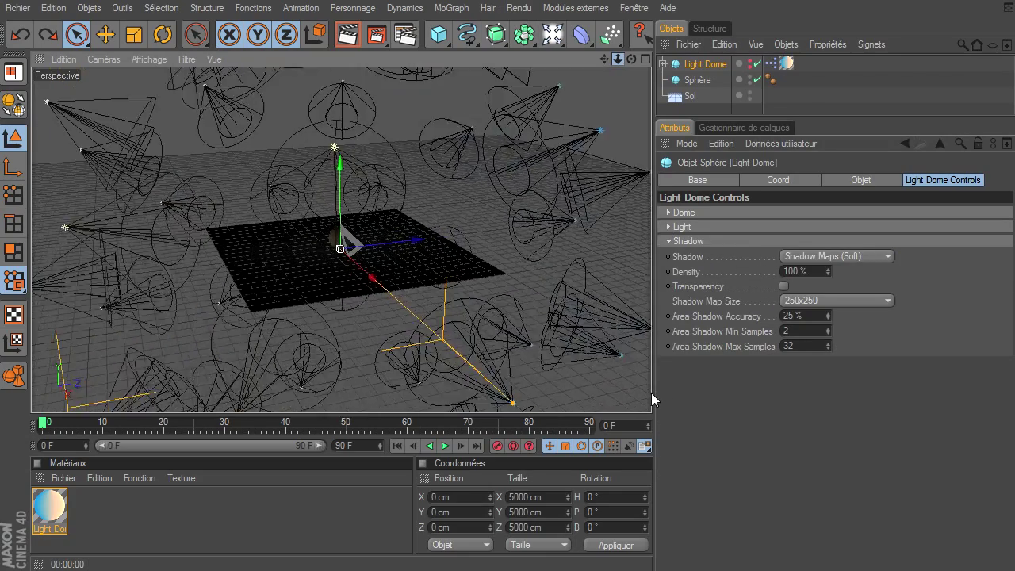
left_click(710, 82)
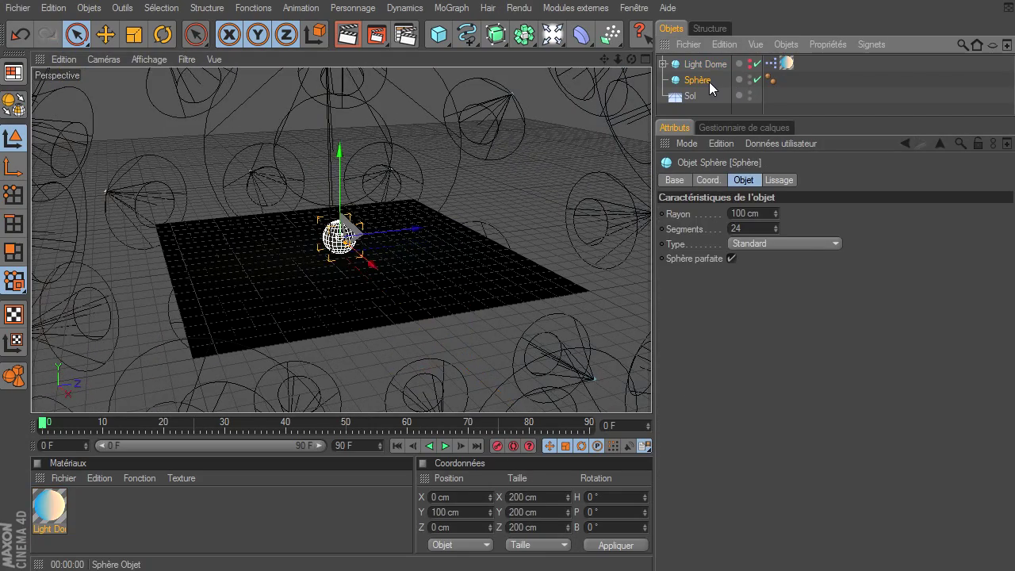
key("o")
left_click_drag(618, 59, 621, 131)
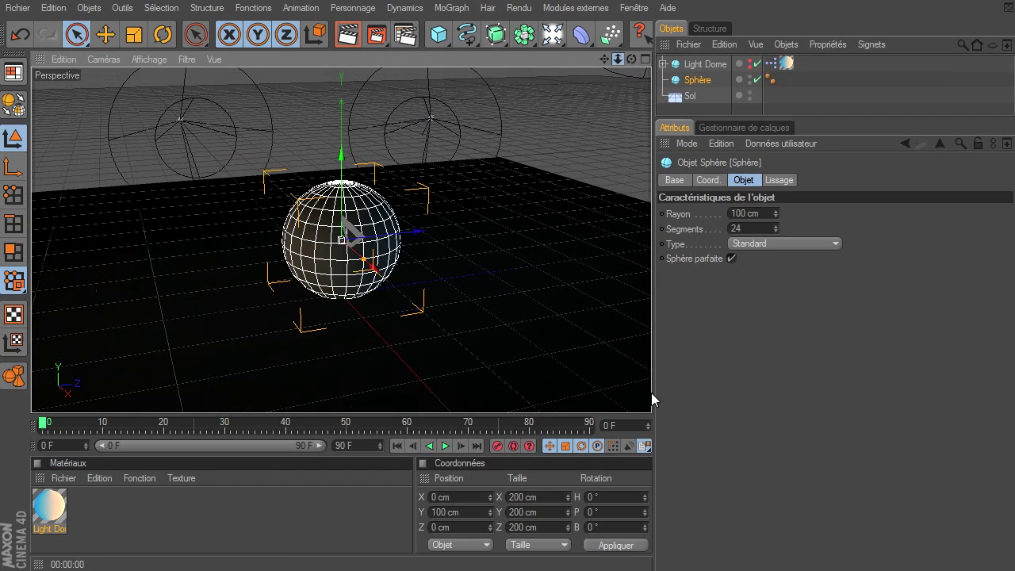
left_click(353, 35)
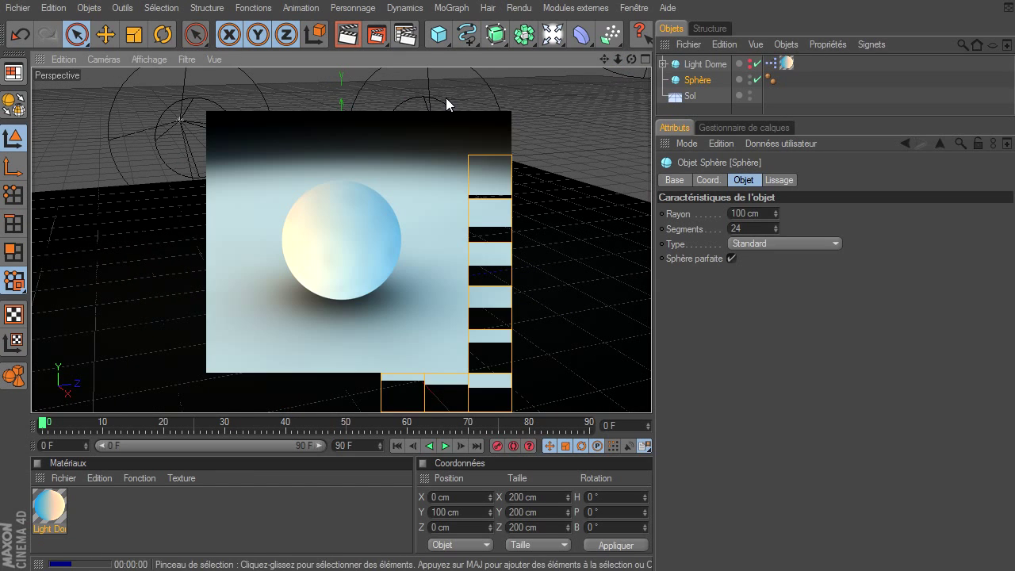
left_click(695, 64)
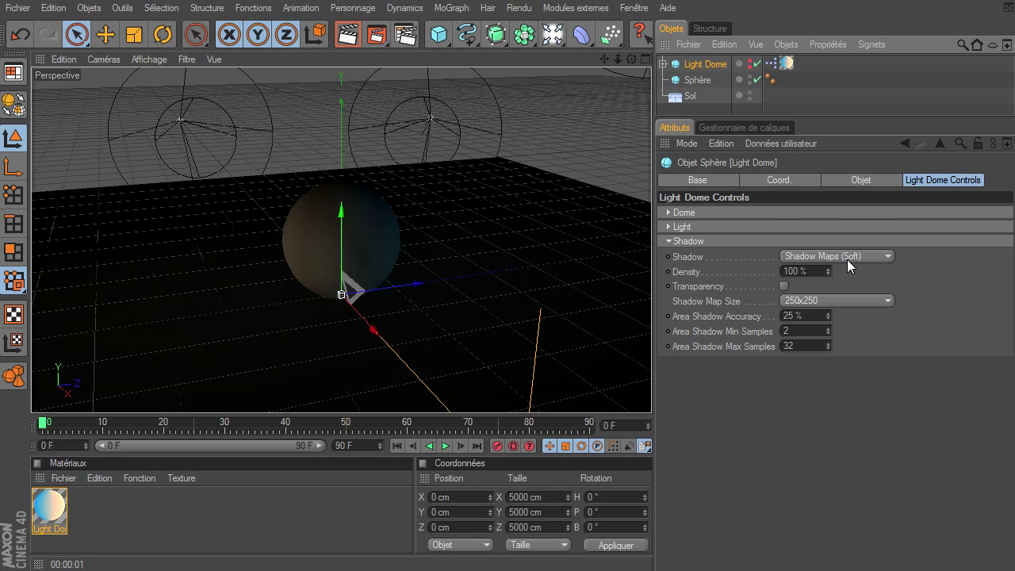
Try Hard, Area, then no shadows on the dome and render with shadows off
left_click(847, 260)
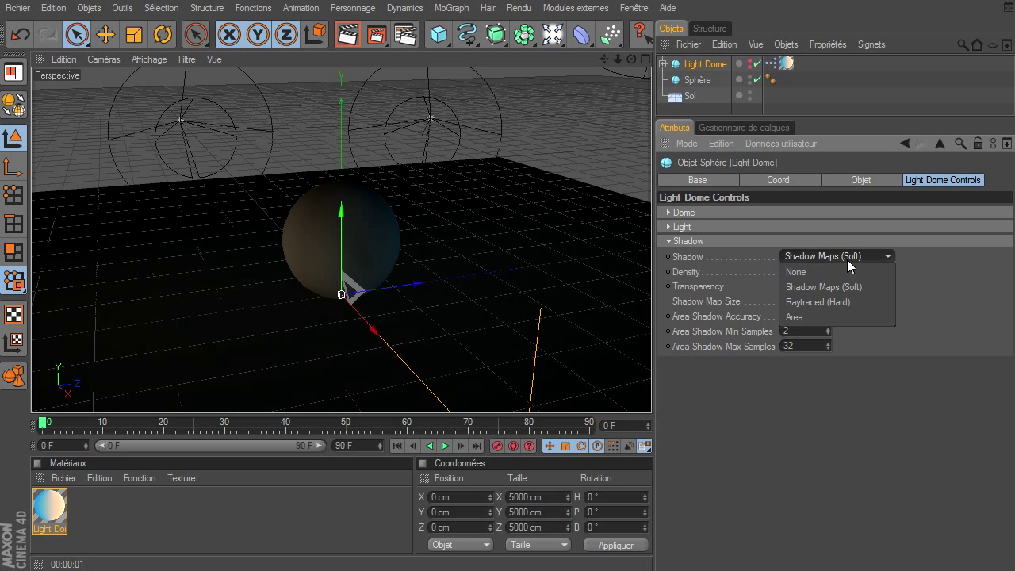
left_click(850, 302)
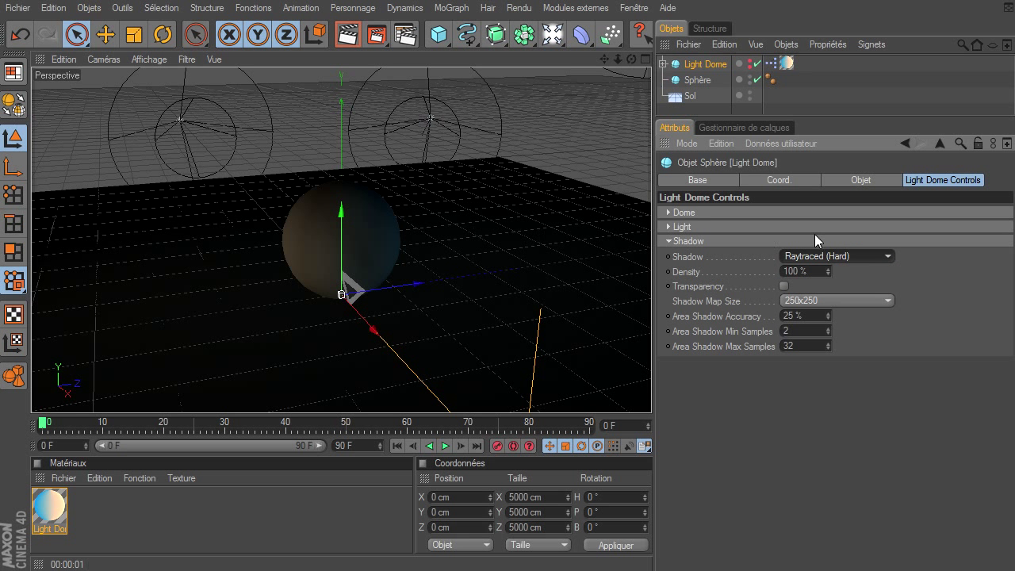
left_click(820, 261)
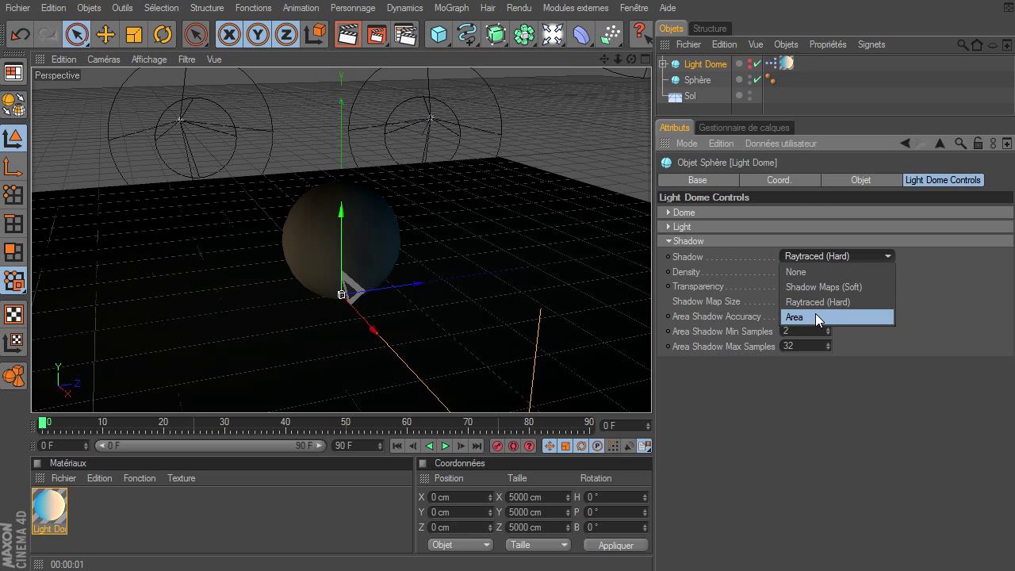
left_click(816, 315)
left_click(823, 258)
left_click(825, 271)
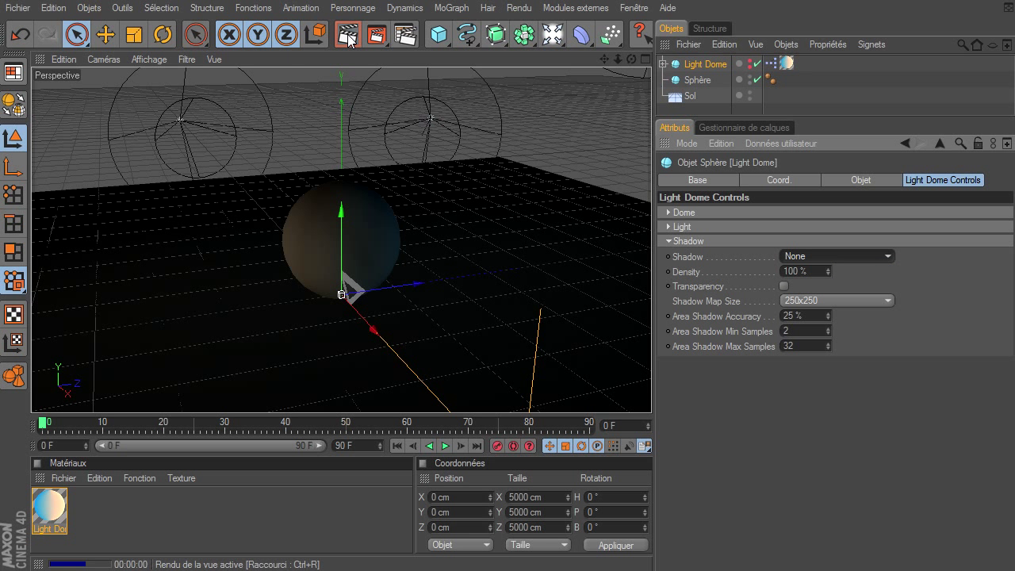
left_click(348, 34)
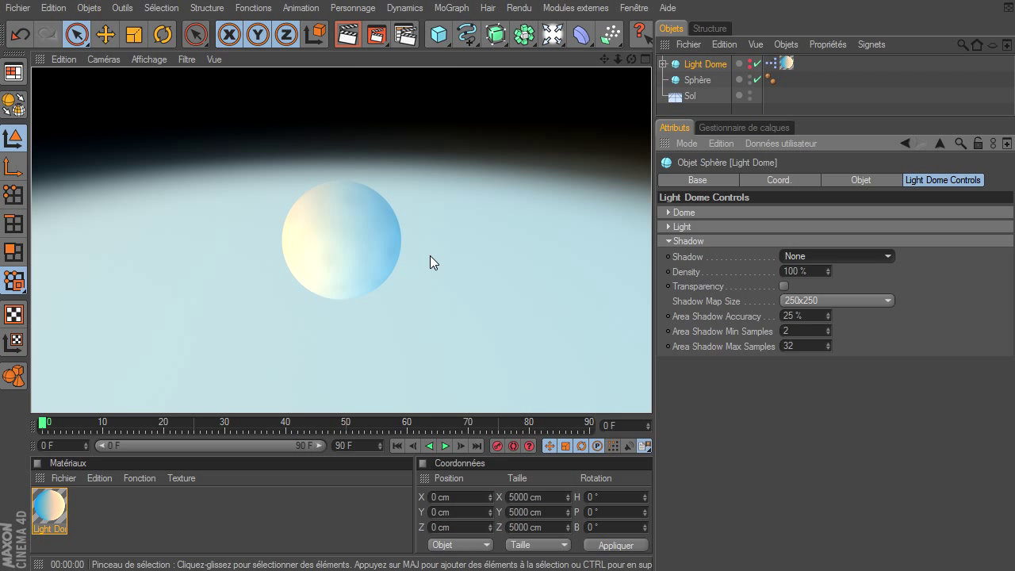
Render with Shadow Maps (Soft), then with Raytraced (Hard) shadows to compare
left_click(796, 254)
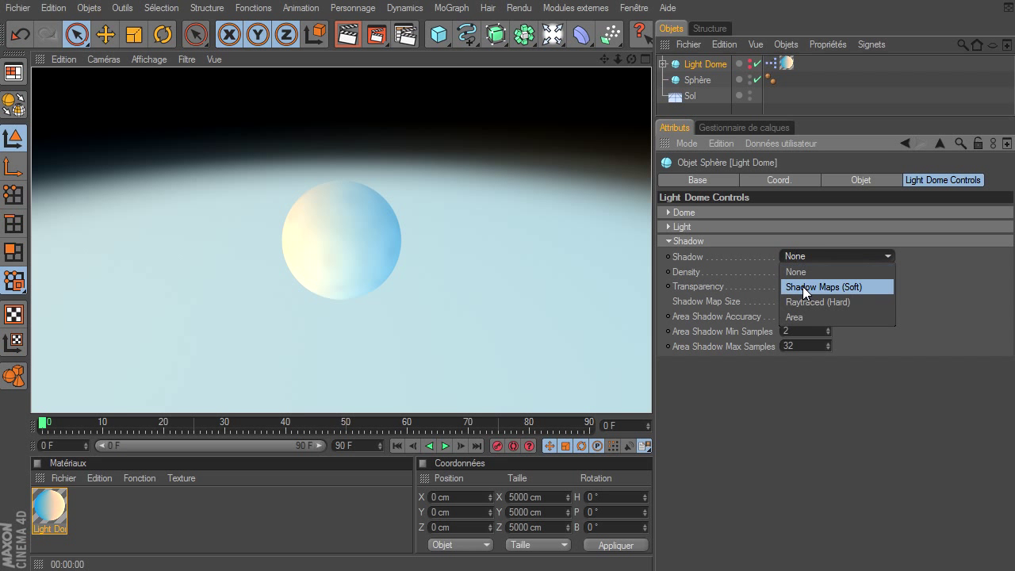
left_click(803, 287)
left_click(347, 34)
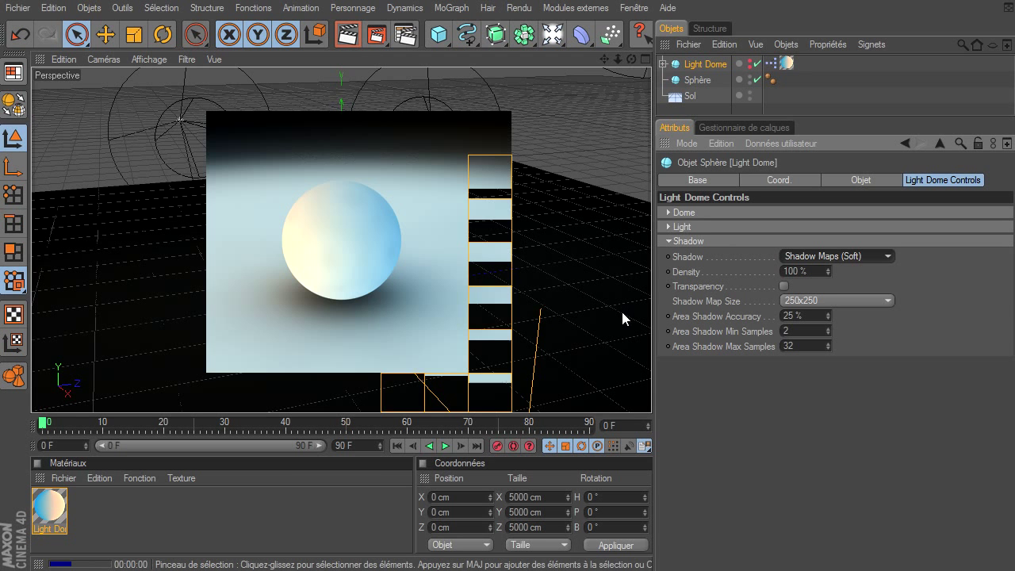
left_click(855, 255)
left_click(855, 299)
left_click(348, 34)
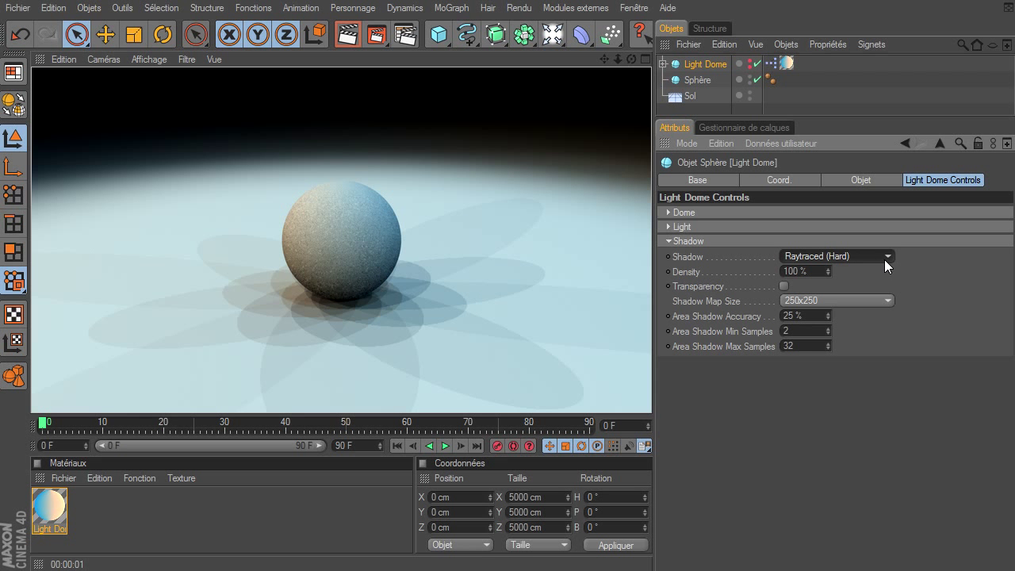
left_click(861, 303)
left_click(862, 303)
Render with Area shadows, then return to Shadow Maps (Soft) and re-render
left_click(856, 251)
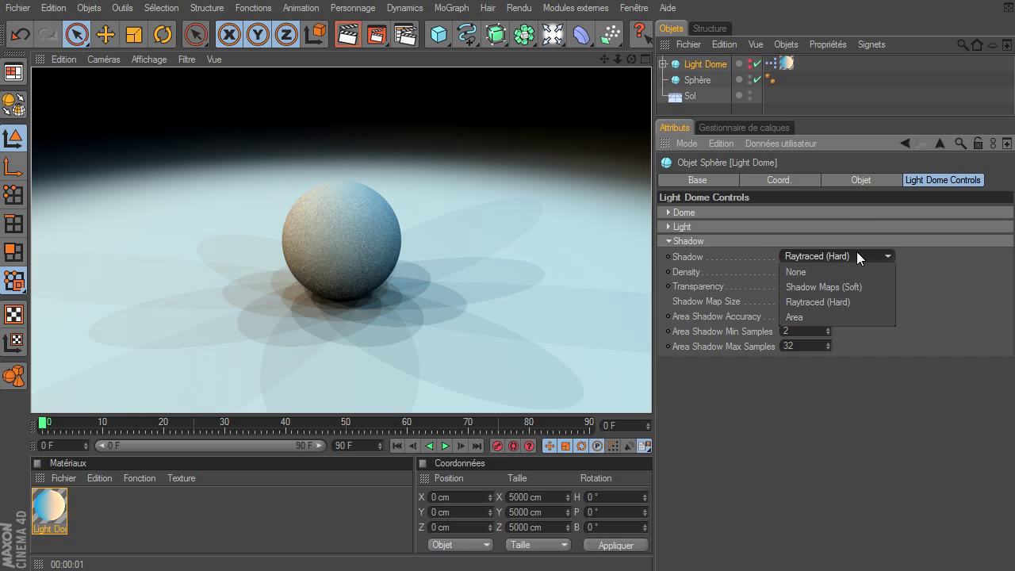
left_click(834, 317)
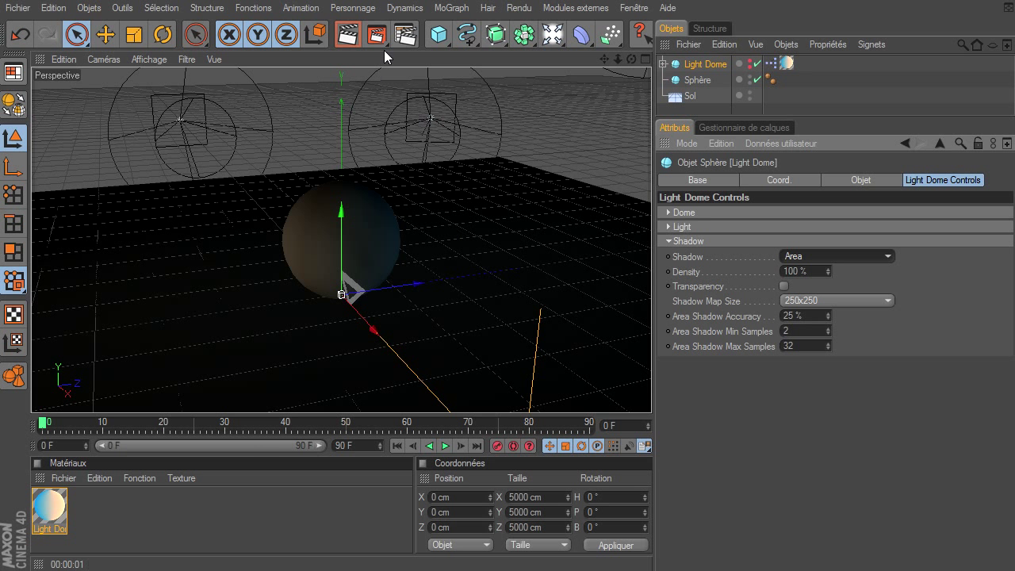
left_click(348, 34)
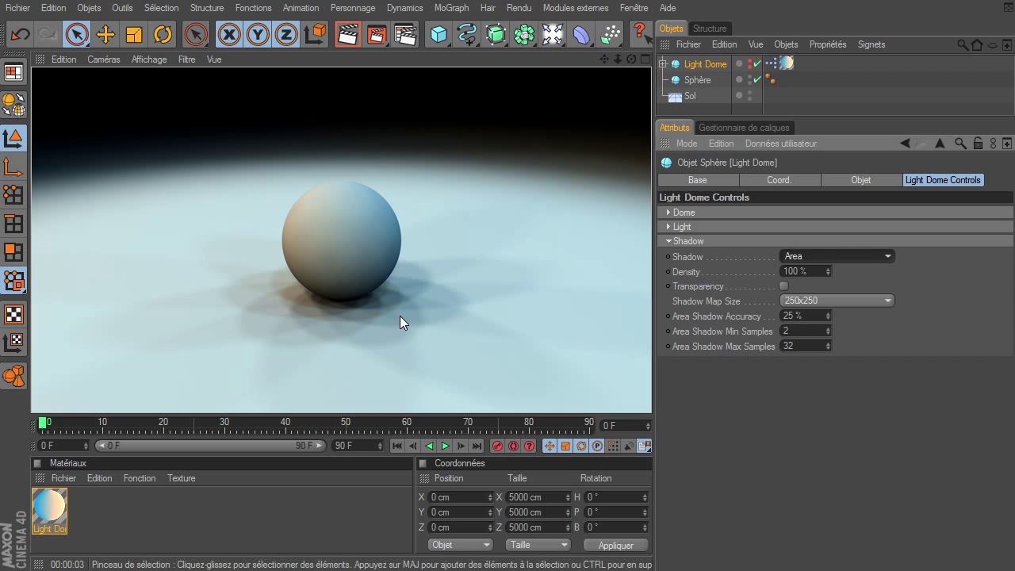
left_click(867, 258)
left_click(864, 287)
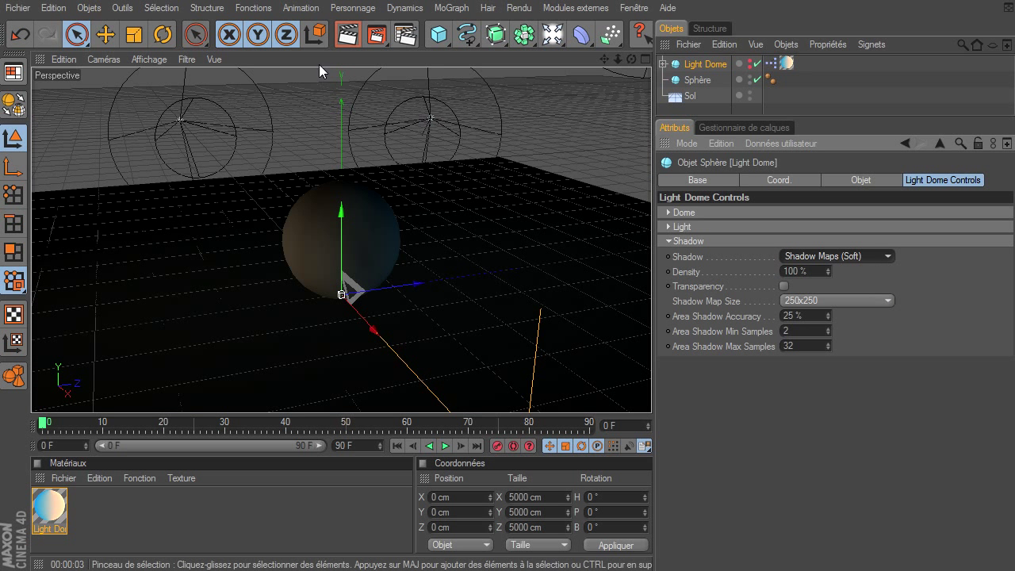
key("ctrl+r")
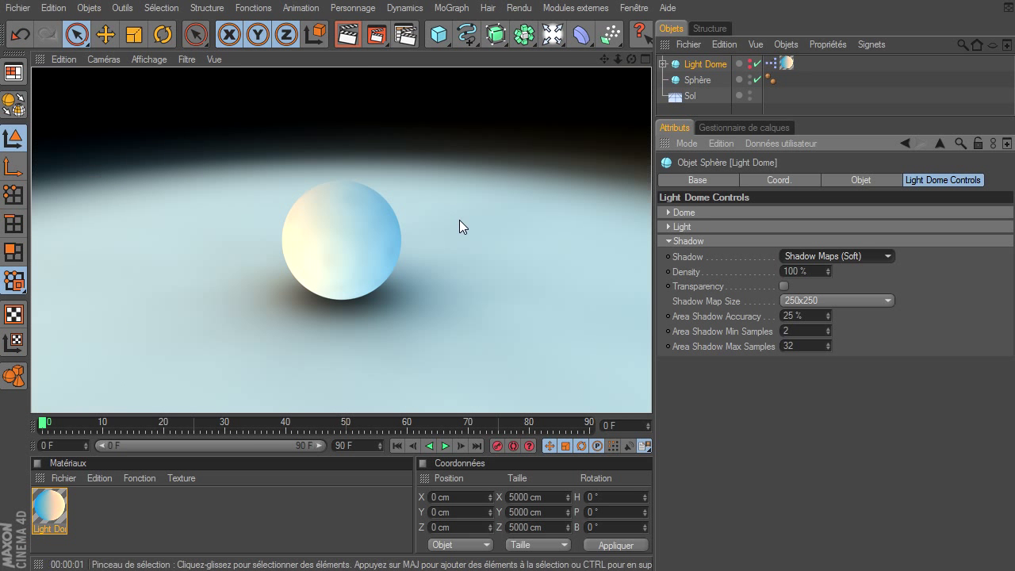
left_click(863, 299)
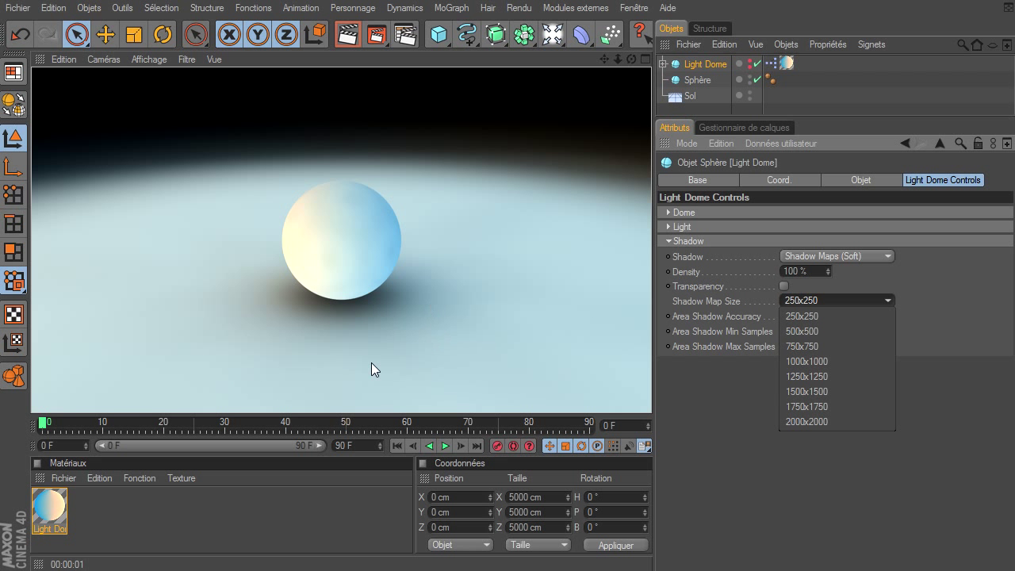
left_click(851, 346)
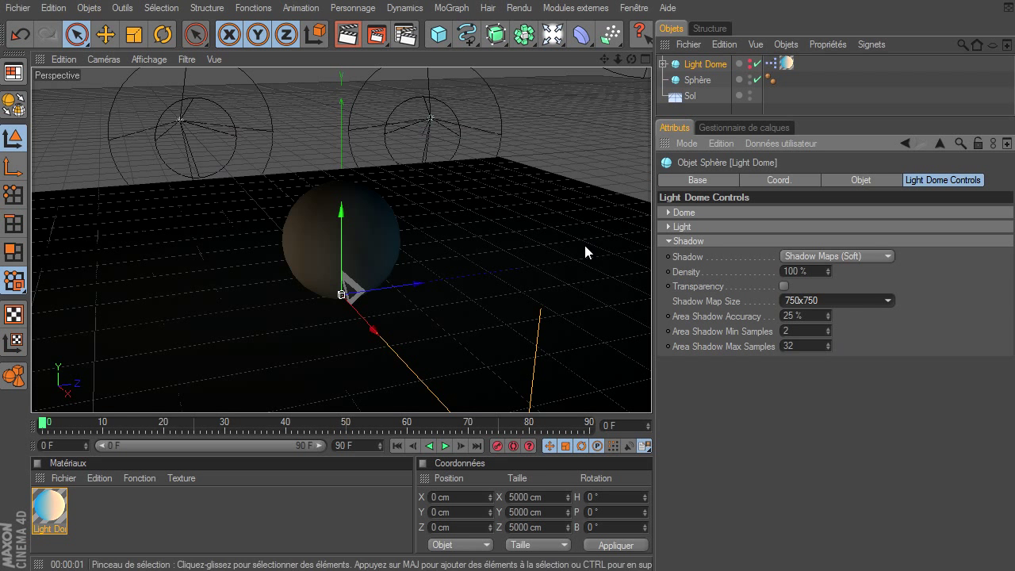
left_click(356, 40)
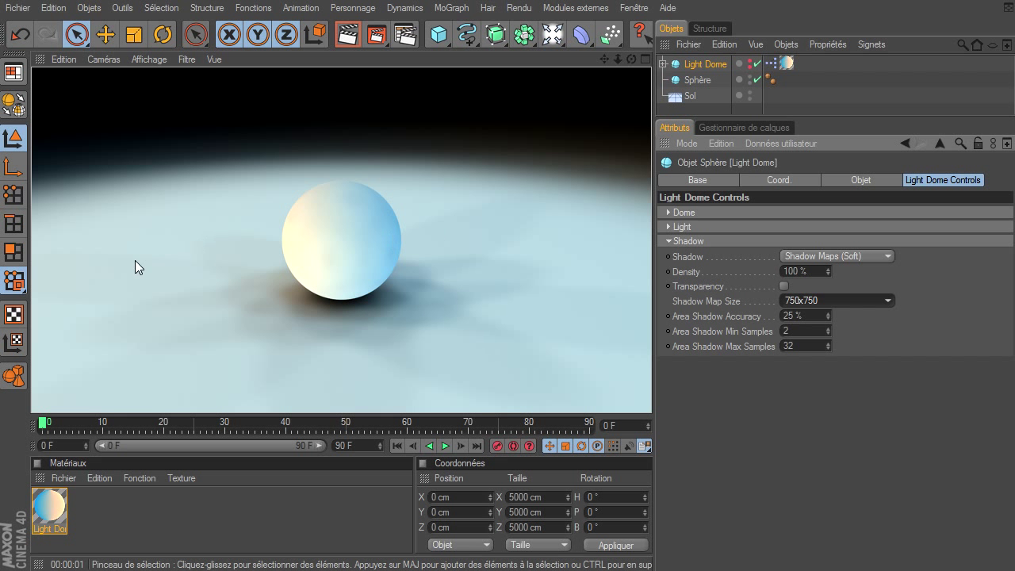
left_click(834, 300)
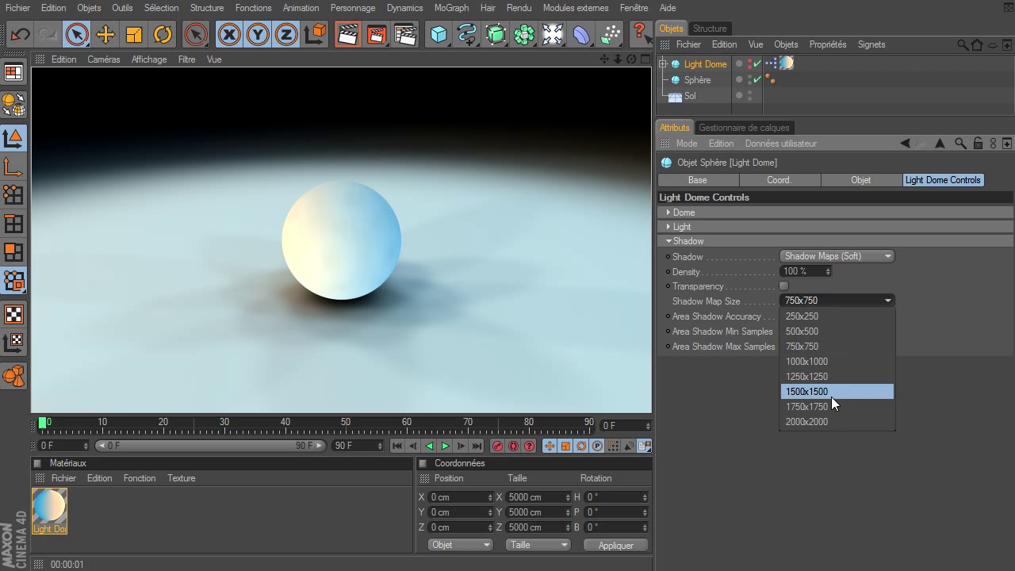
left_click(834, 421)
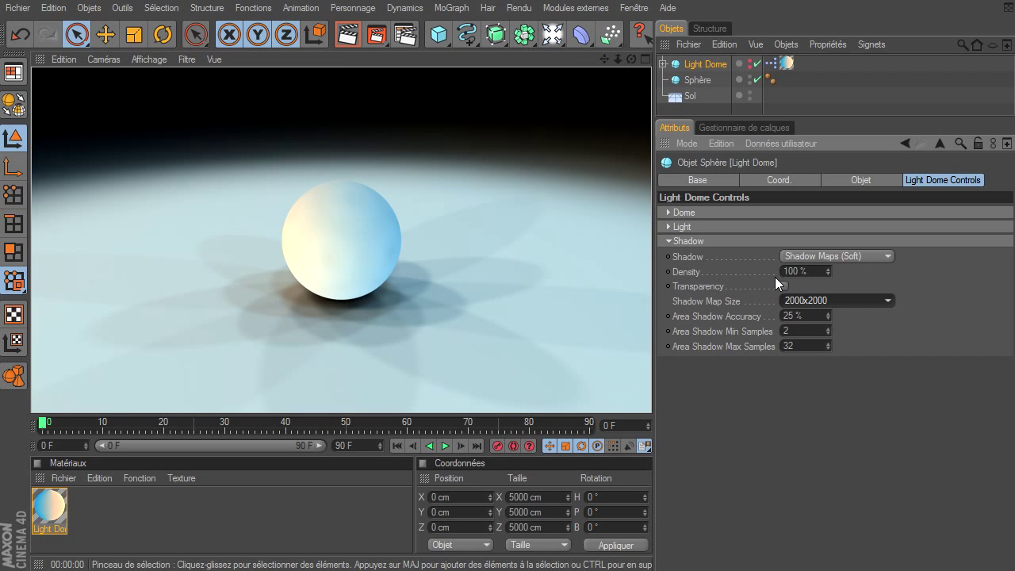
left_click(841, 299)
left_click(837, 314)
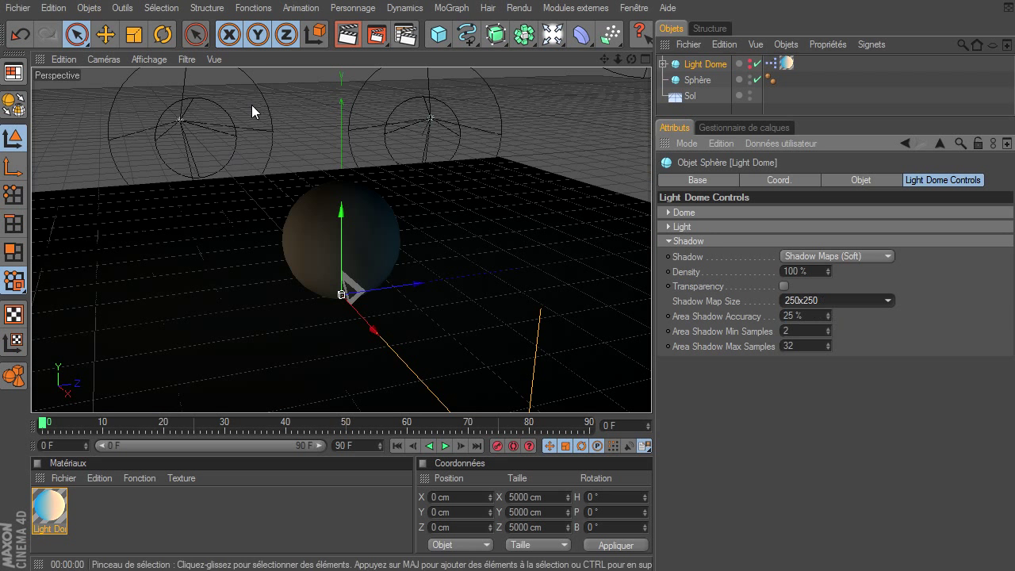
left_click(347, 34)
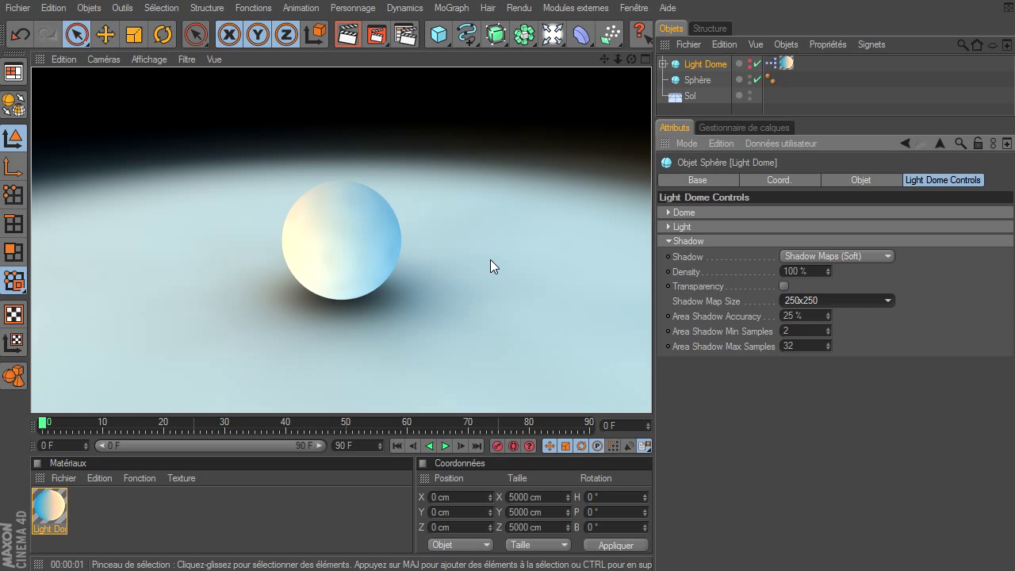
Turn off the dome's Visible in Editor, expand Light and Shadow, and render
left_click(668, 241)
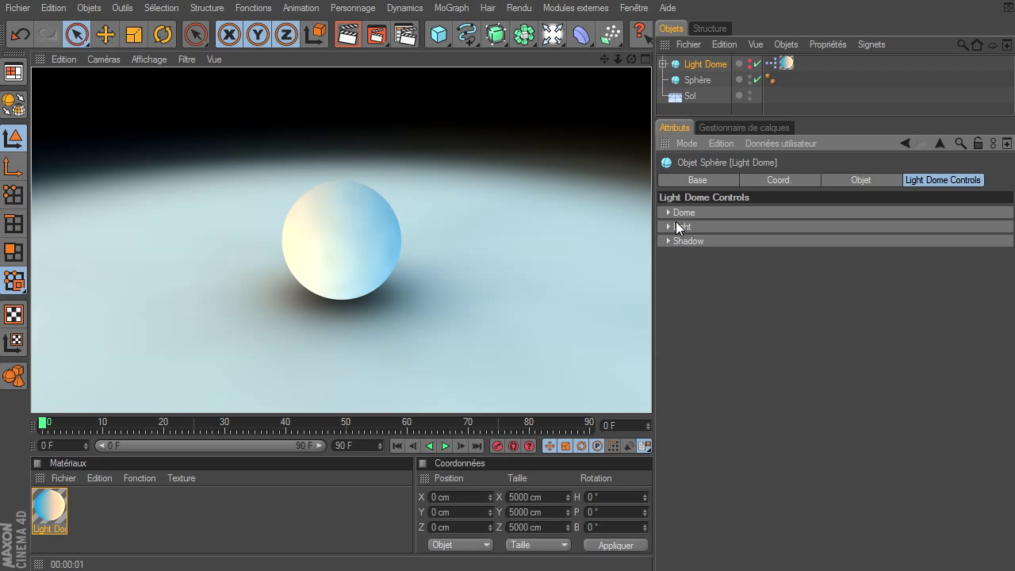
left_click(679, 213)
left_click_drag(617, 58, 651, 393)
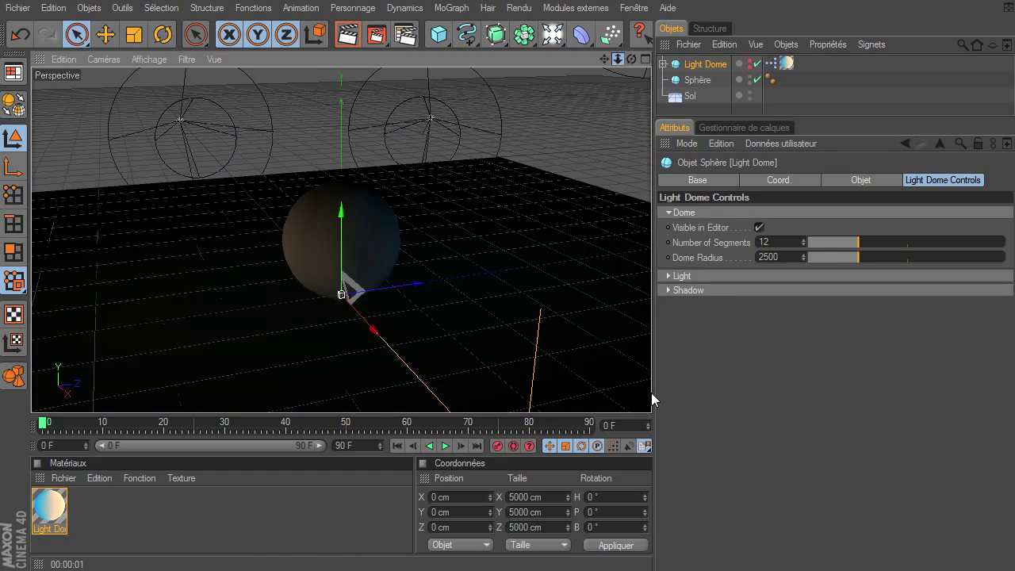
left_click(760, 226)
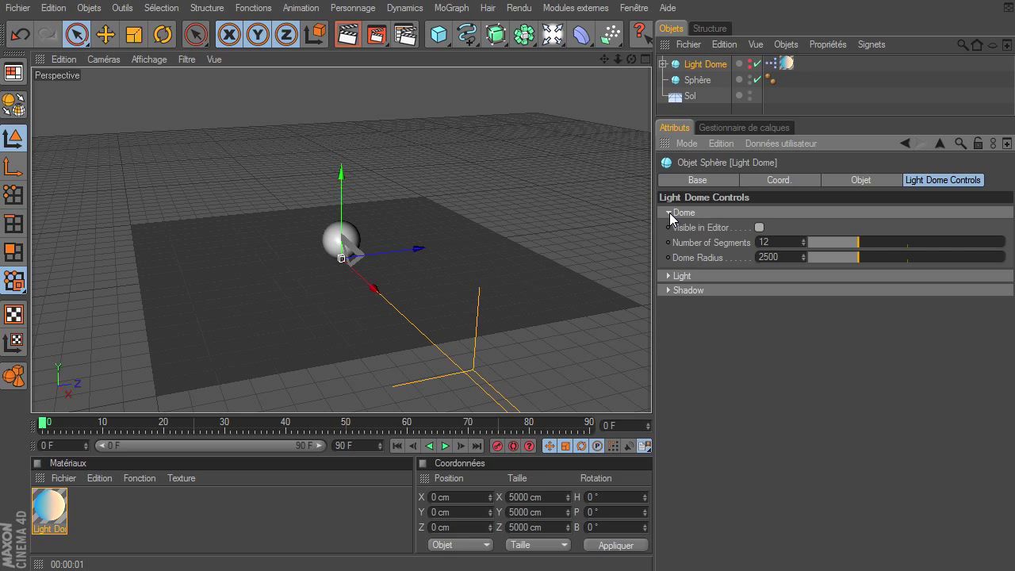
left_click(668, 275)
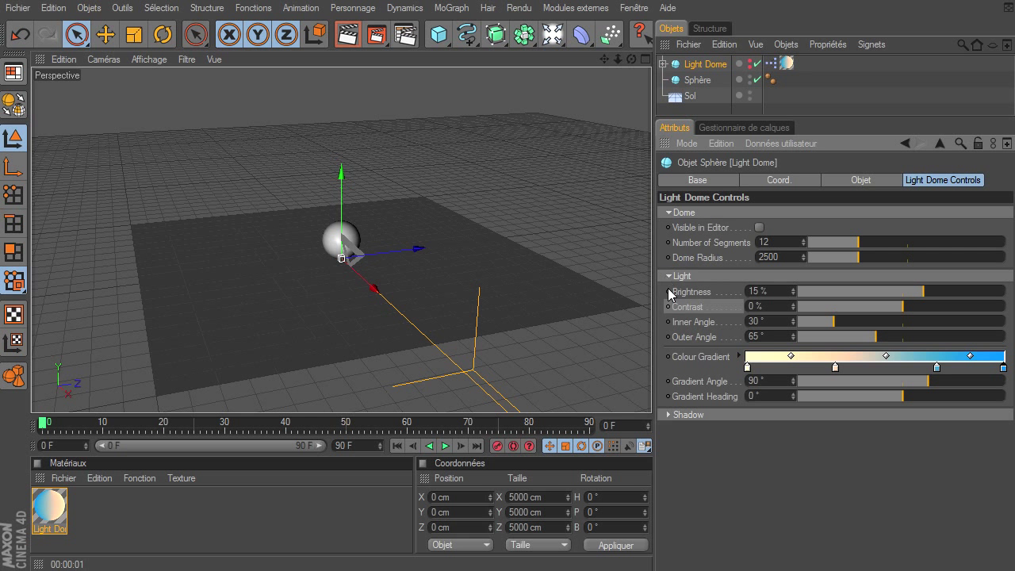
left_click(668, 415)
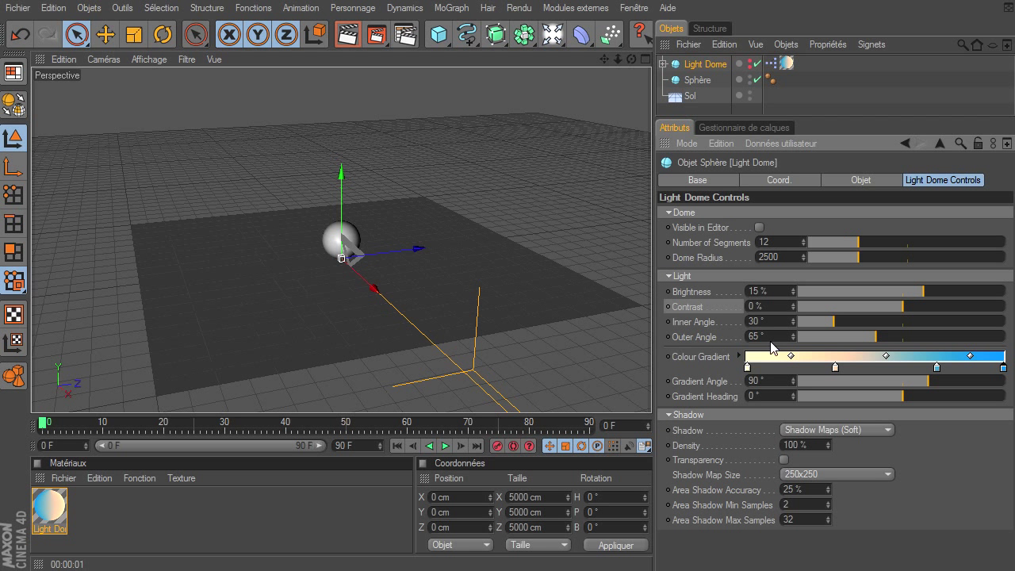
left_click_drag(631, 60, 603, 61)
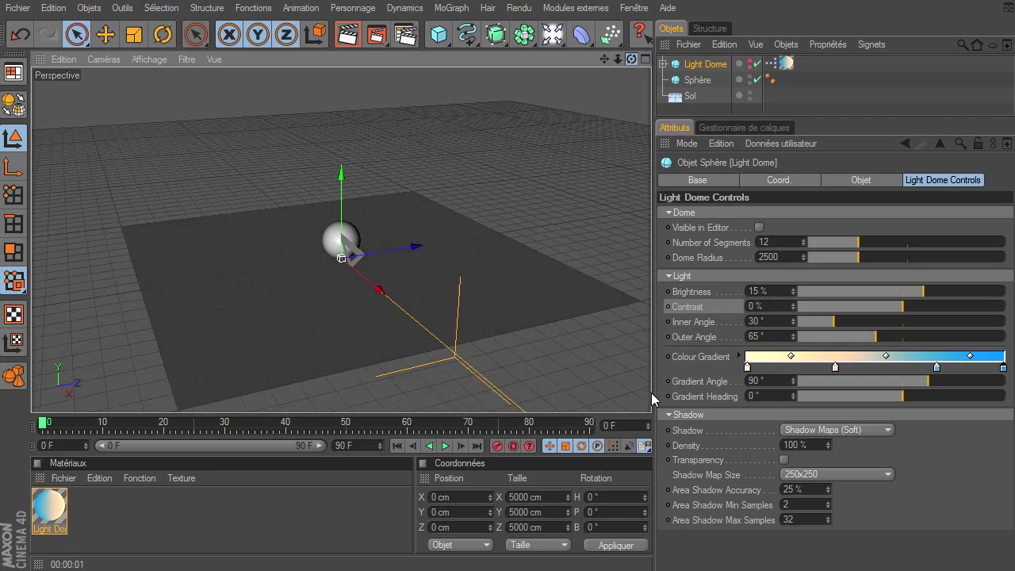
left_click(342, 42)
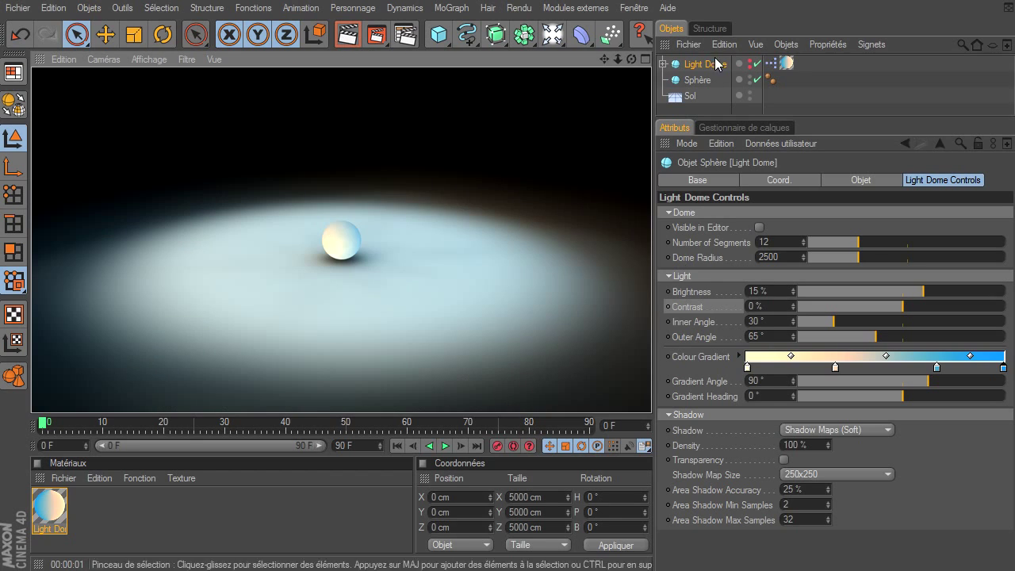
Reduce the dome from 12 to 8 segments and render the darker result
double_click(782, 242)
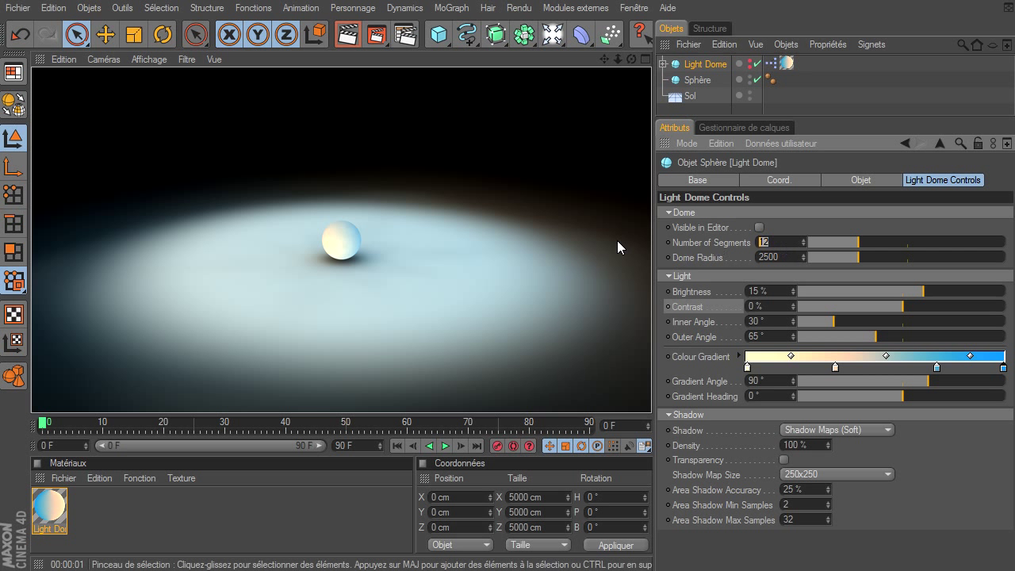
type("8")
key("Return")
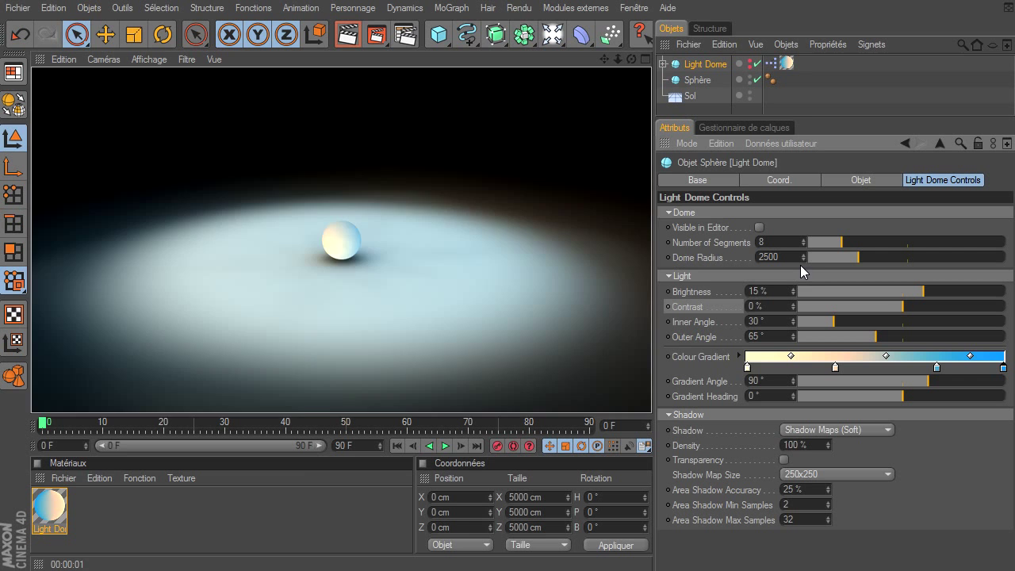
left_click(341, 40)
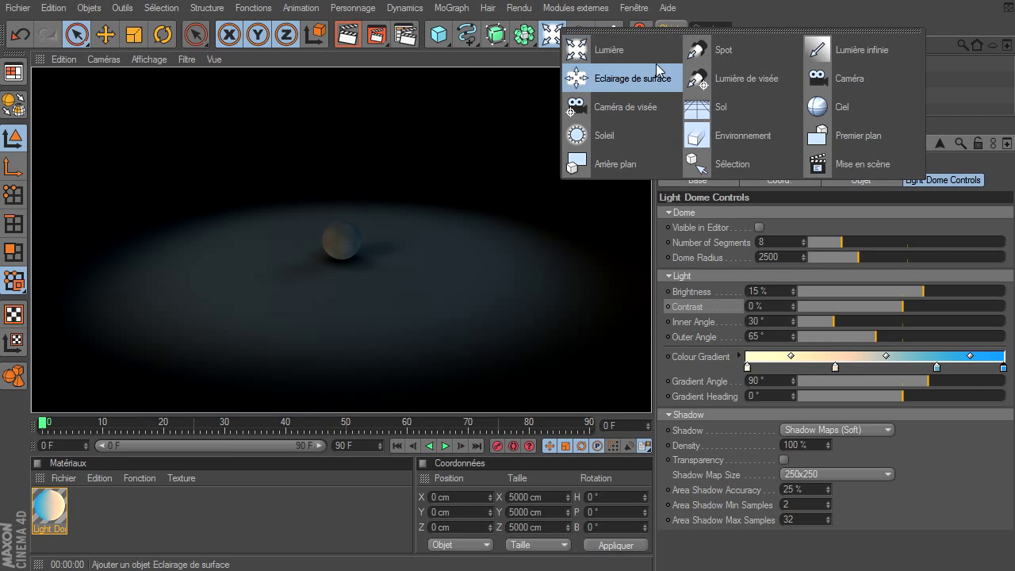
Add an omni Lumière at Y 650.536, Z -429.246 with 25% intensity and render
left_click_drag(555, 39, 649, 52)
left_click_drag(340, 204, 392, 207)
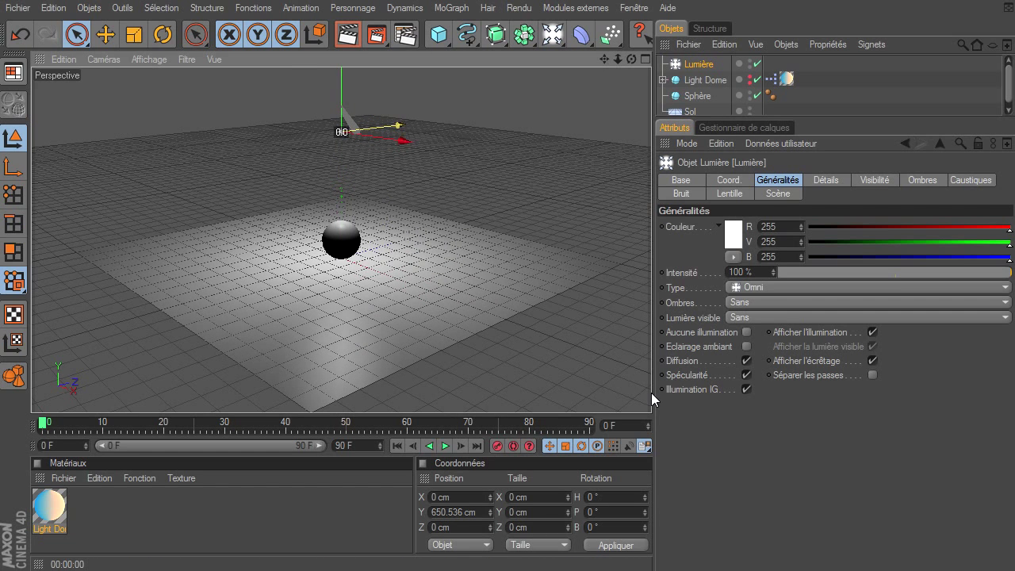
left_click_drag(401, 125, 327, 134)
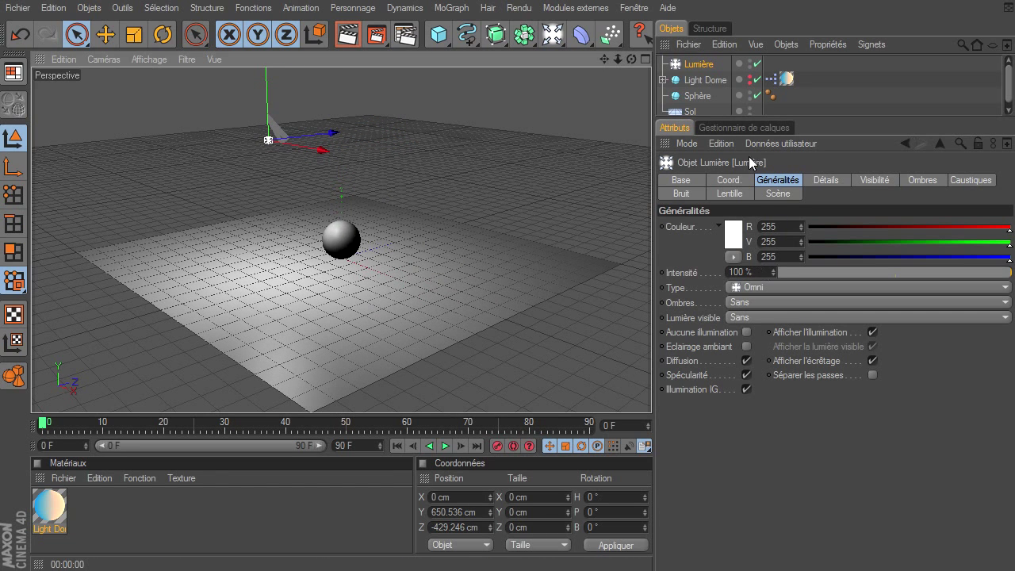
left_click(753, 273)
type("25")
key("Return")
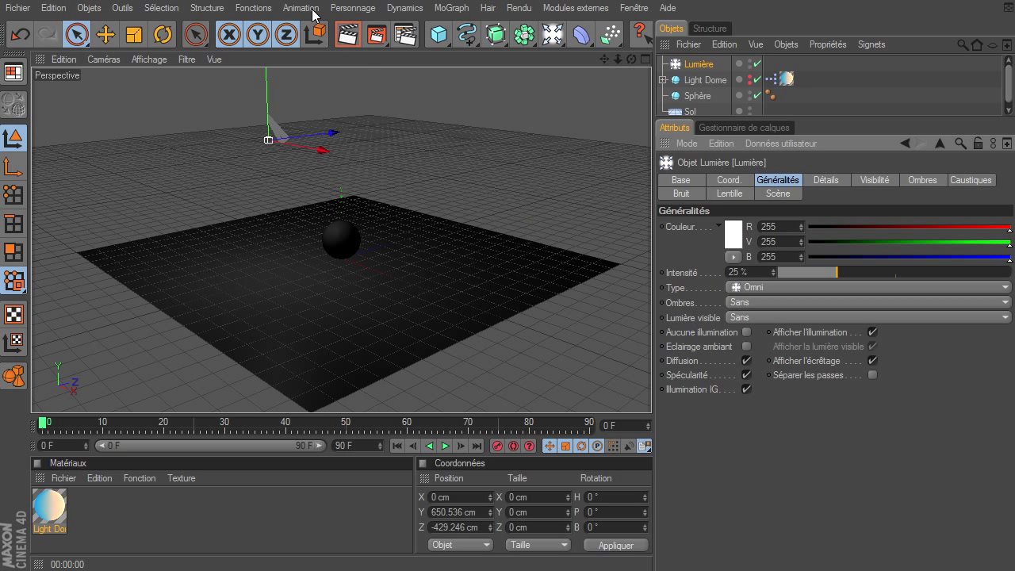
left_click(347, 34)
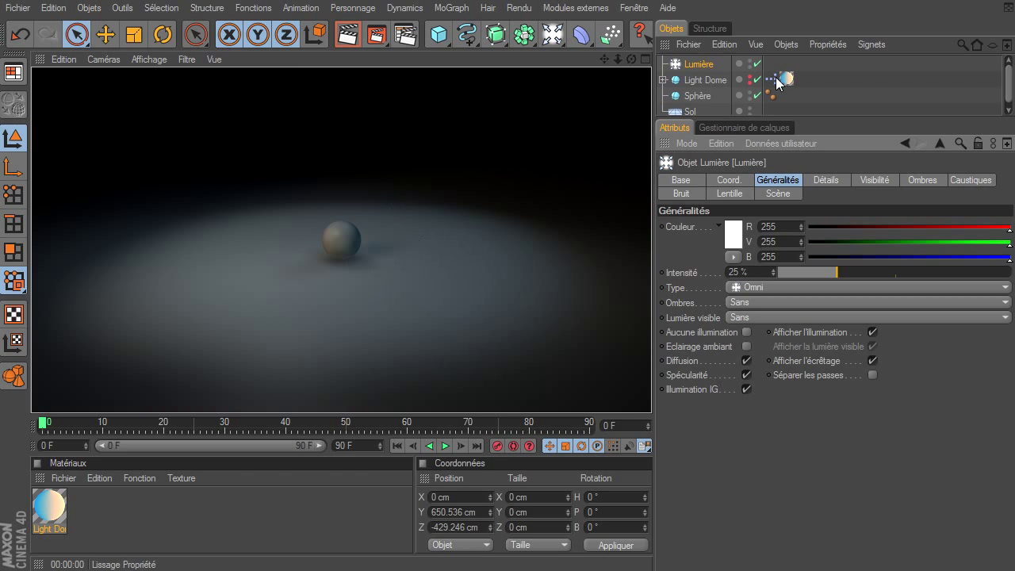
left_click(710, 80)
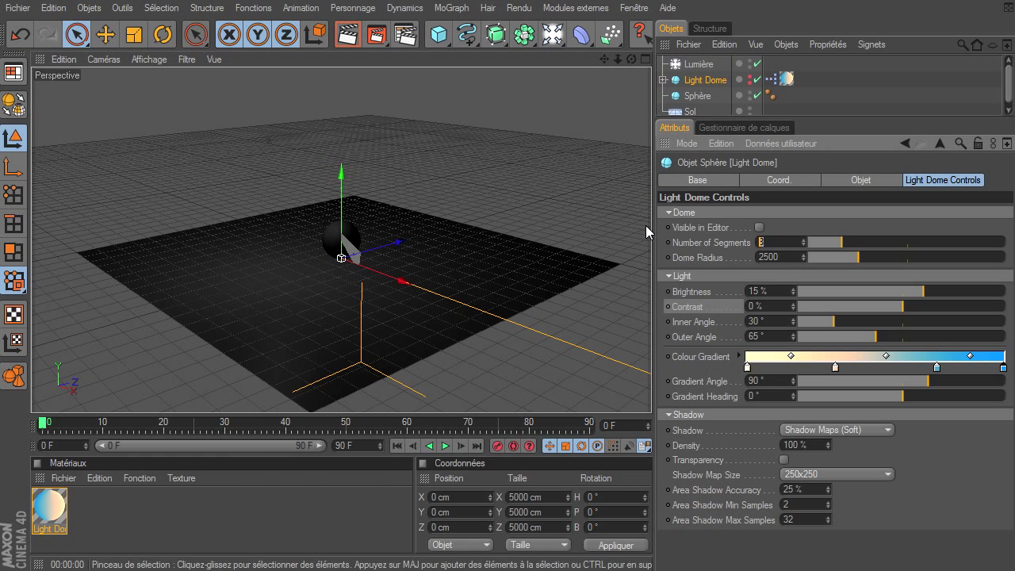
Try 15 dome segments and render a preview
type("15")
key("Return")
left_click(359, 39)
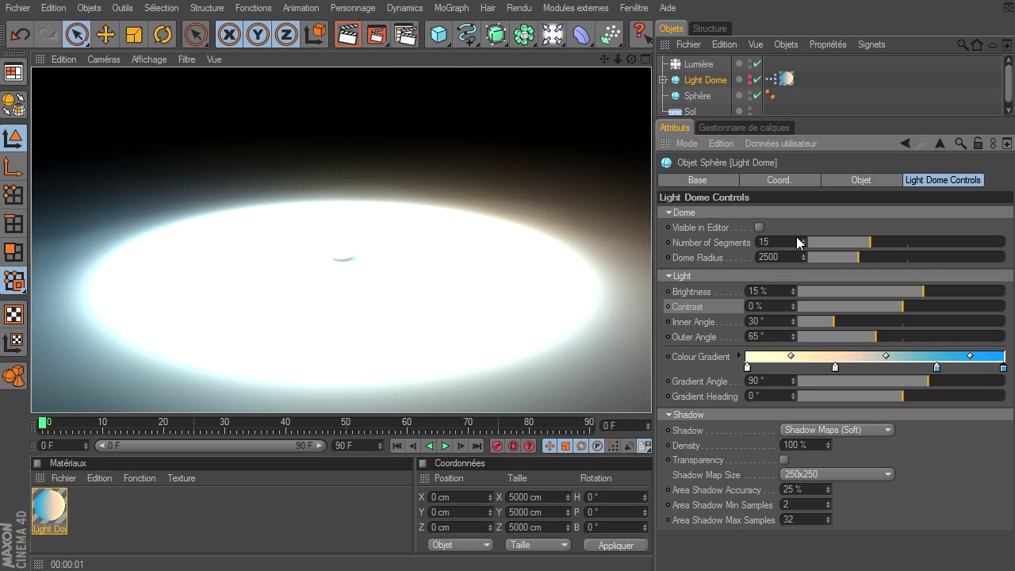
Set 12 segments and 8 % brightness, then render close in on the sphere
double_click(797, 242)
type("1")
type("2")
double_click(761, 292)
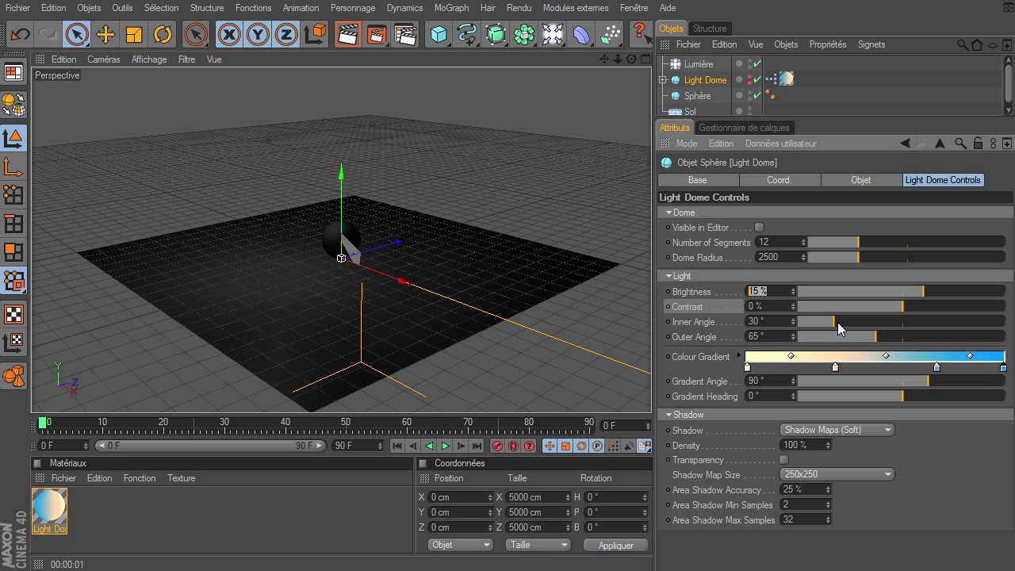
type("8")
key("Return")
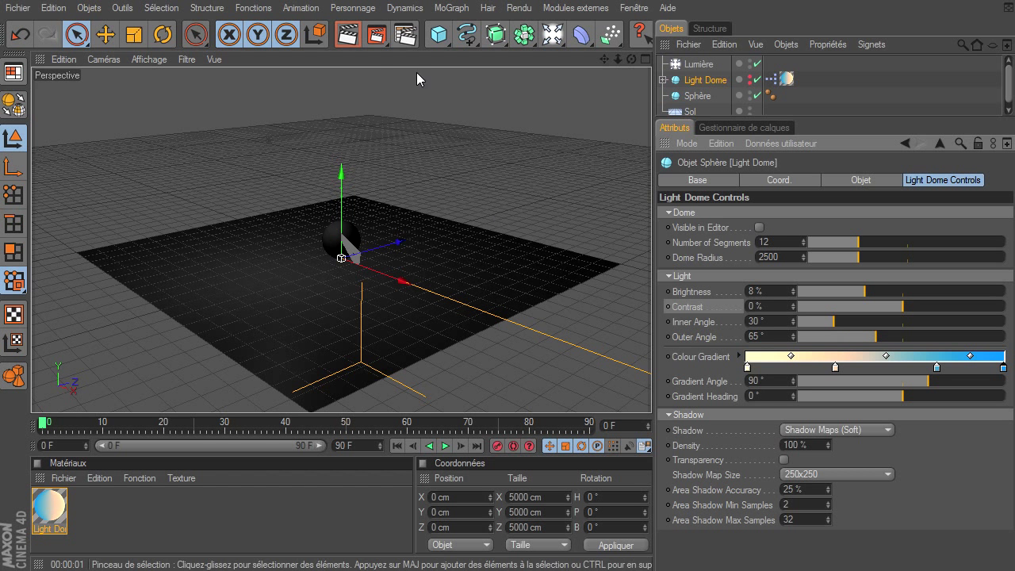
left_click(347, 35)
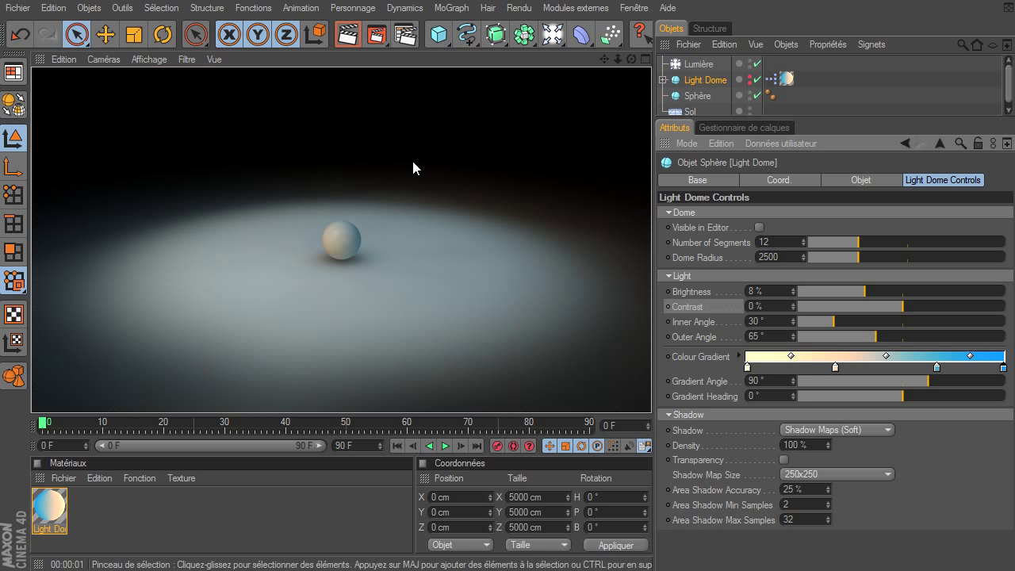
left_click_drag(619, 59, 655, 421)
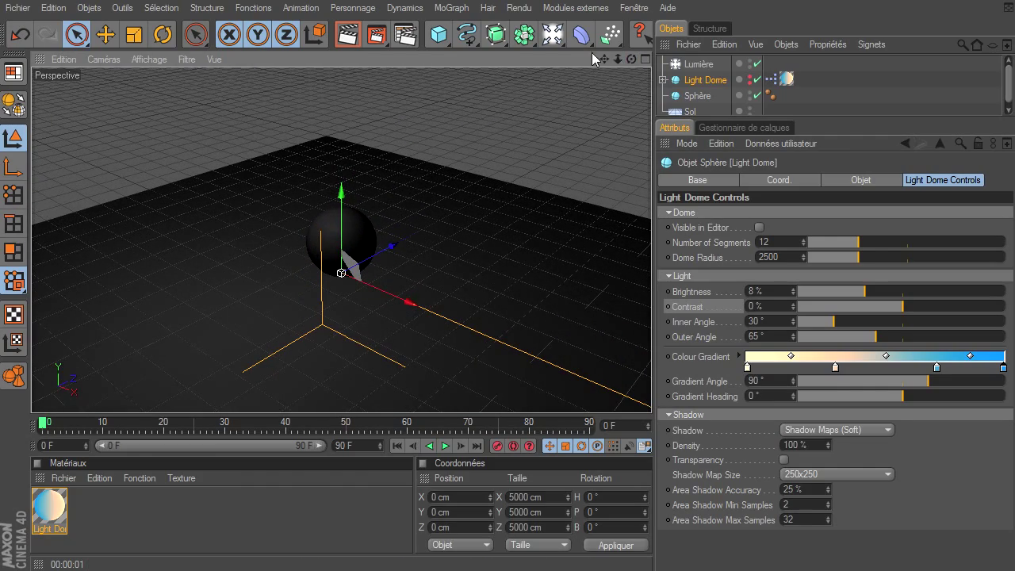
left_click(347, 35)
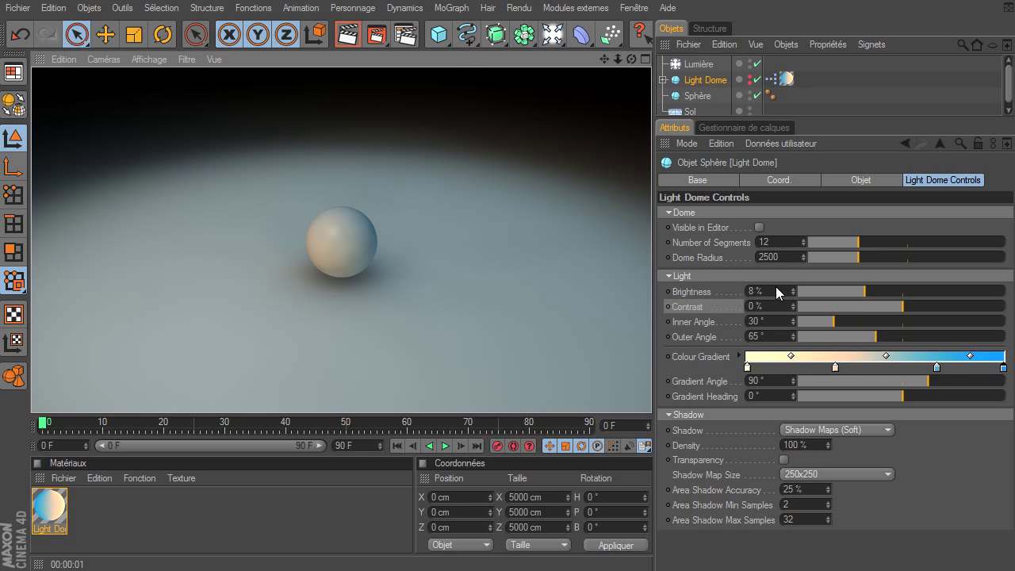
Give the Lumière Masques d'ombres (ombres diffuses) shadows and render the sphere's floor shadow
left_click(724, 64)
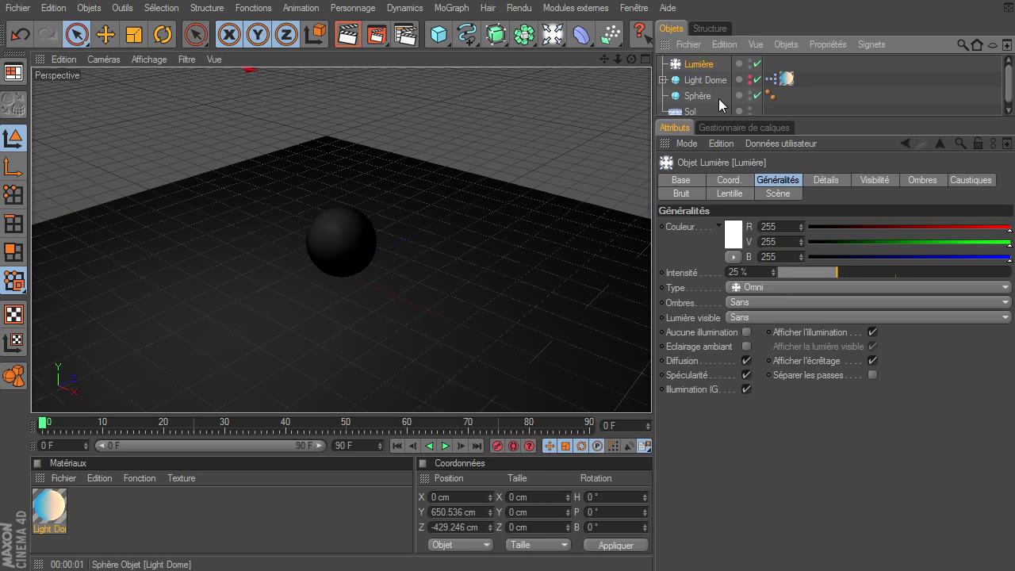
left_click(757, 303)
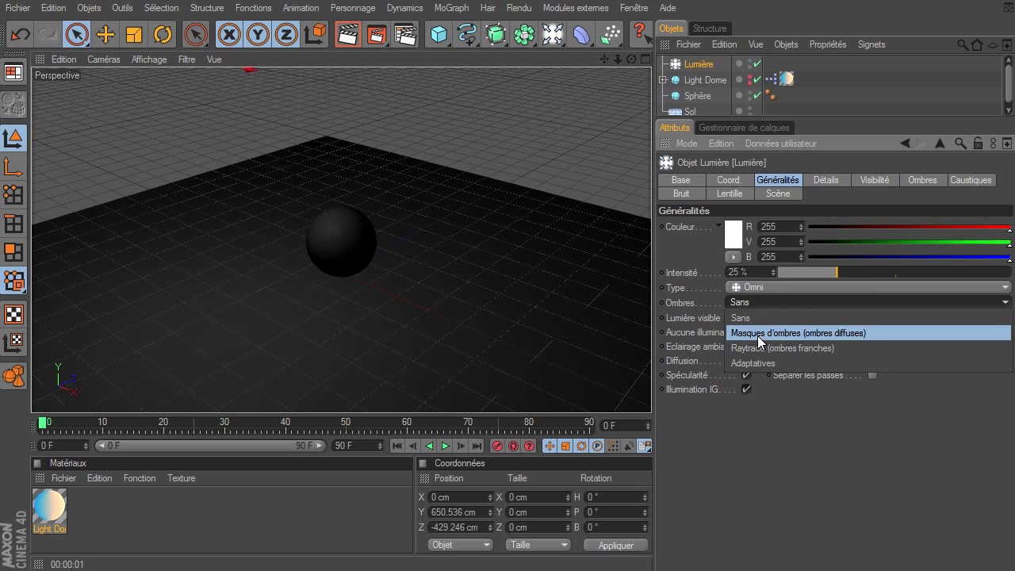
left_click(757, 334)
left_click(349, 35)
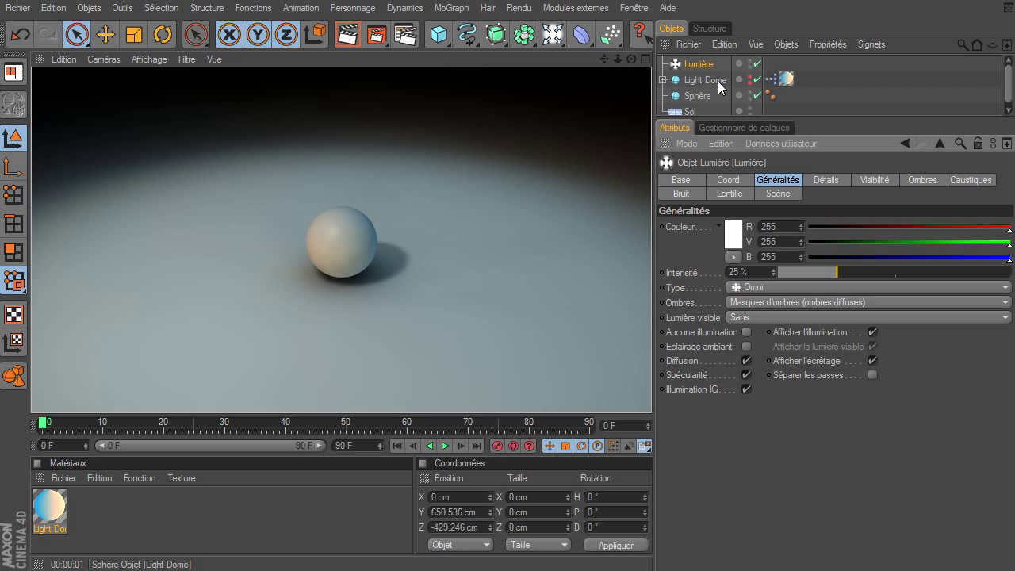
left_click_drag(799, 119, 812, 145)
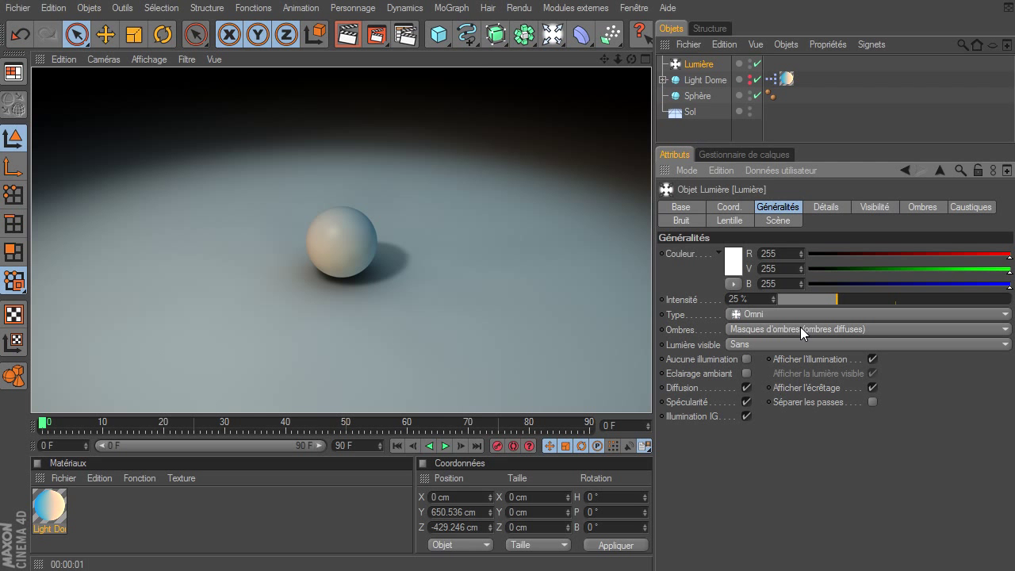
mouse_move(632, 59)
left_mouse_down()
mouse_move(652, 393)
mouse_move(616, 59)
mouse_move(651, 393)
mouse_move(641, 99)
left_mouse_up()
left_click(661, 134)
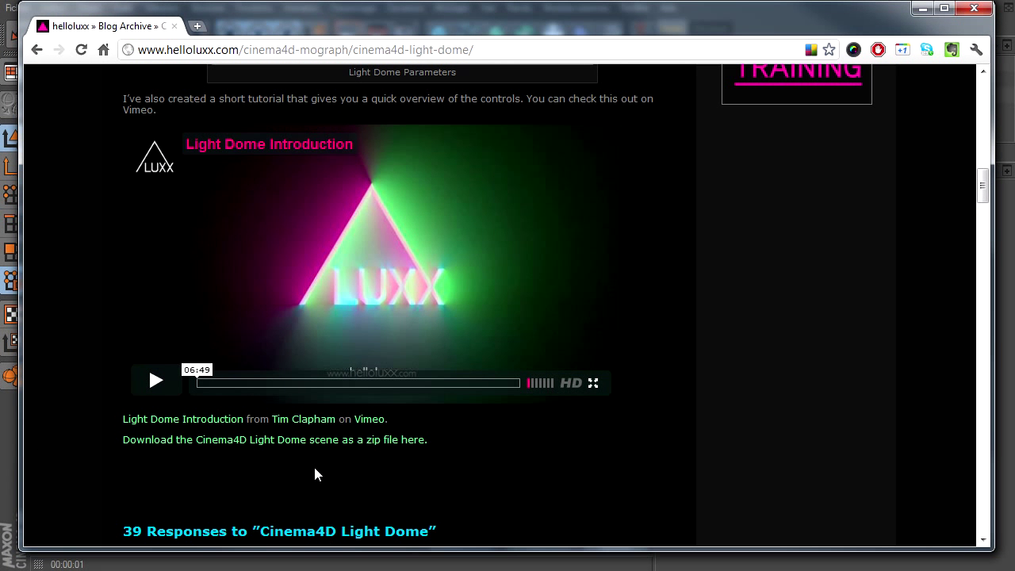
Browse the helloluxx.com homepage posts, then close Chrome
scroll(314, 472, "up", 6)
scroll(314, 474, "up", 9)
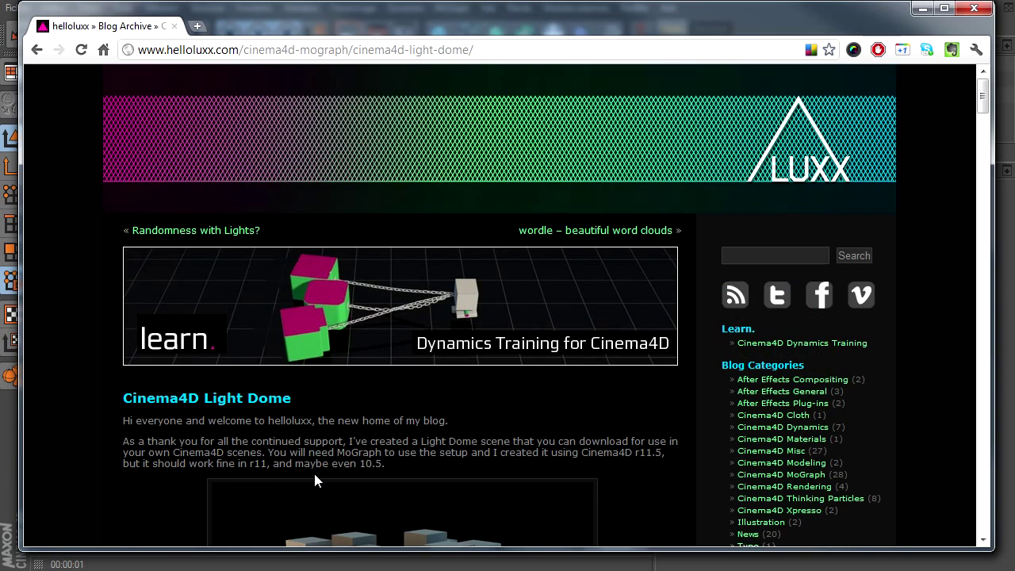
left_click(306, 125)
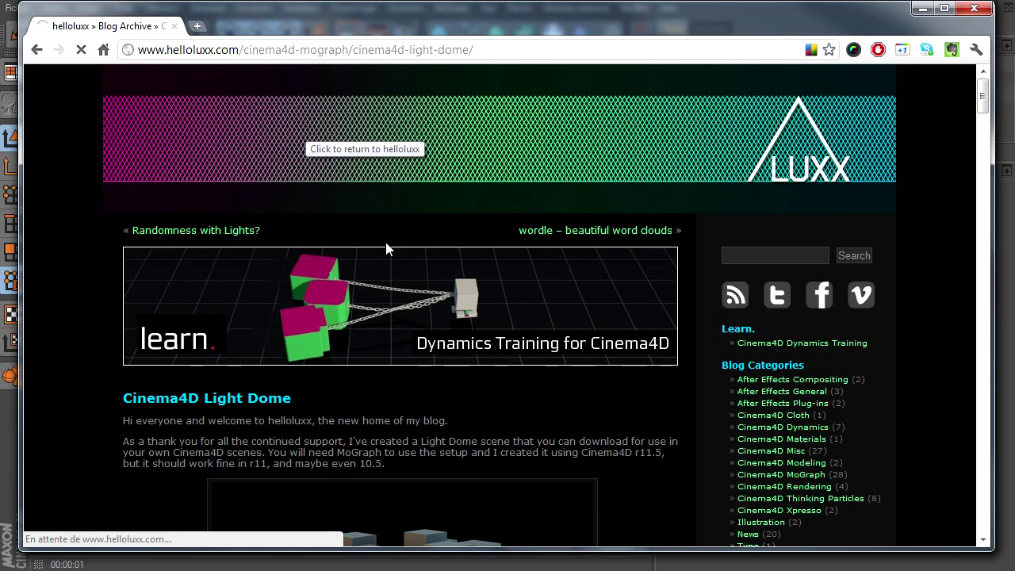
scroll(406, 325, "down", 2)
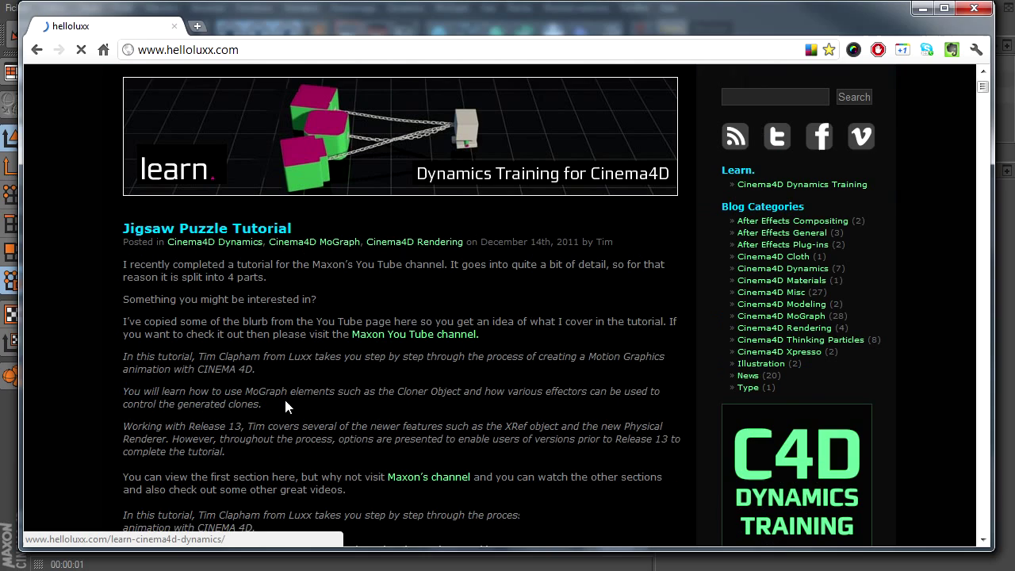
scroll(207, 362, "down", 3)
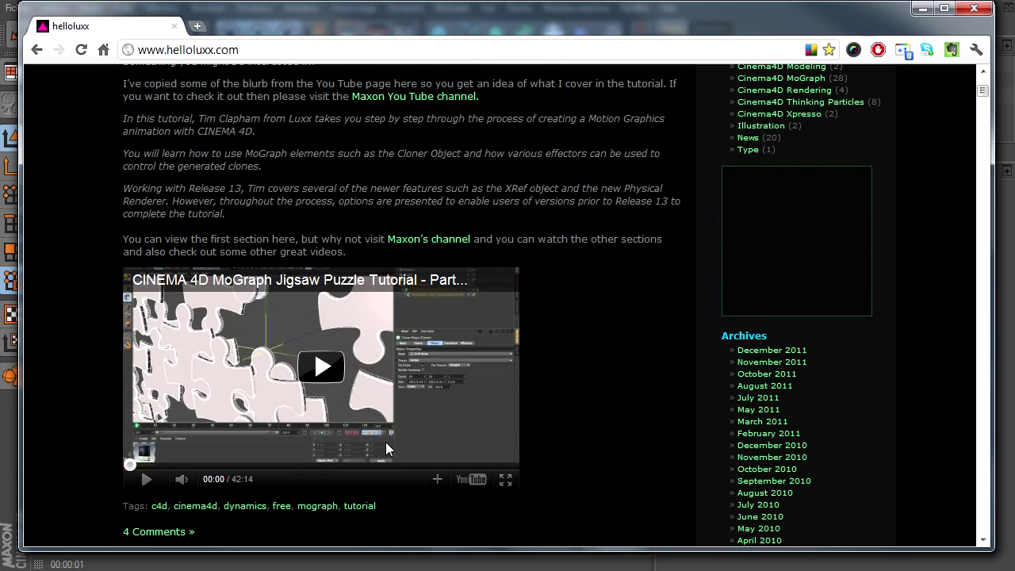
scroll(487, 392, "down", 2)
scroll(487, 392, "down", 5)
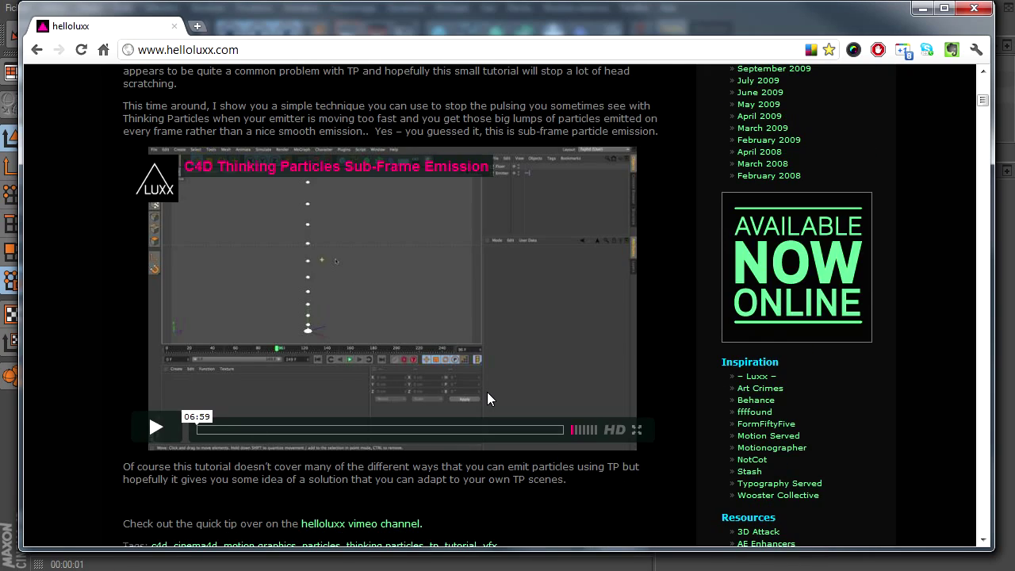
scroll(487, 392, "down", 3)
scroll(487, 392, "down", 7)
scroll(487, 392, "down", 4)
scroll(487, 391, "up", 8)
scroll(489, 393, "down", 6)
scroll(490, 395, "down", 7)
scroll(491, 395, "down", 5)
scroll(492, 395, "down", 4)
scroll(491, 395, "down", 5)
scroll(492, 395, "down", 5)
scroll(493, 396, "down", 8)
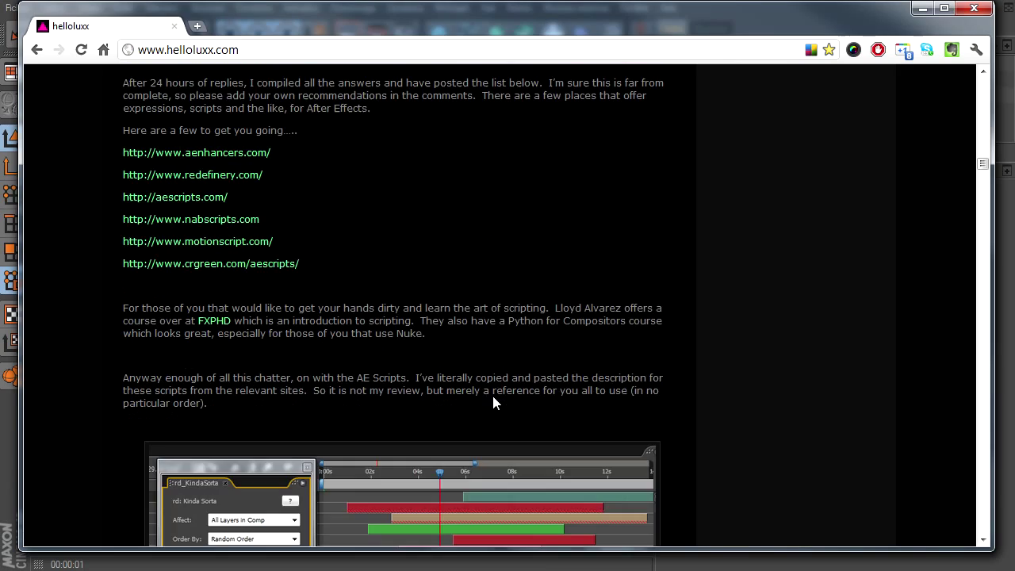
scroll(493, 396, "down", 3)
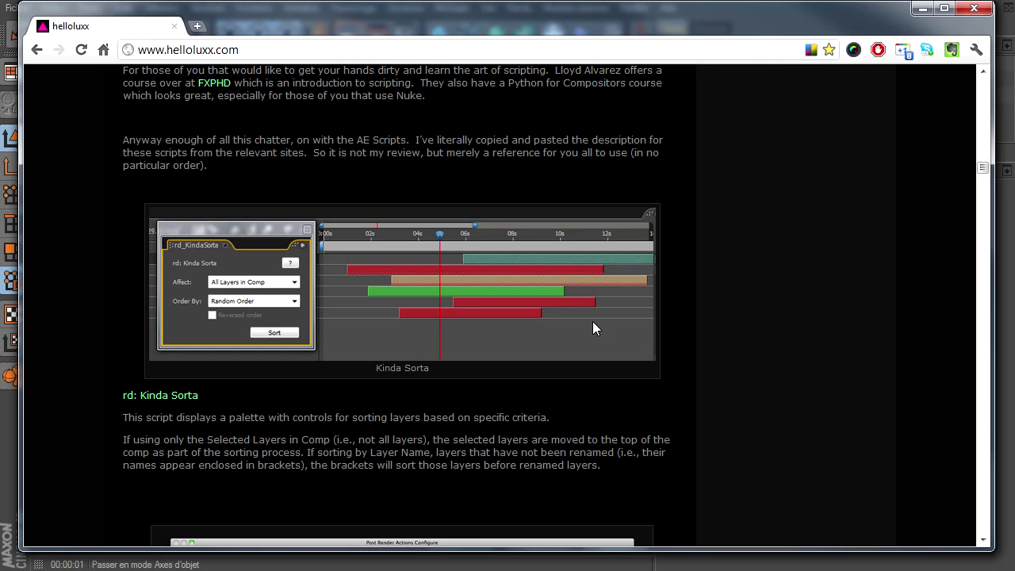
scroll(592, 321, "down", 9)
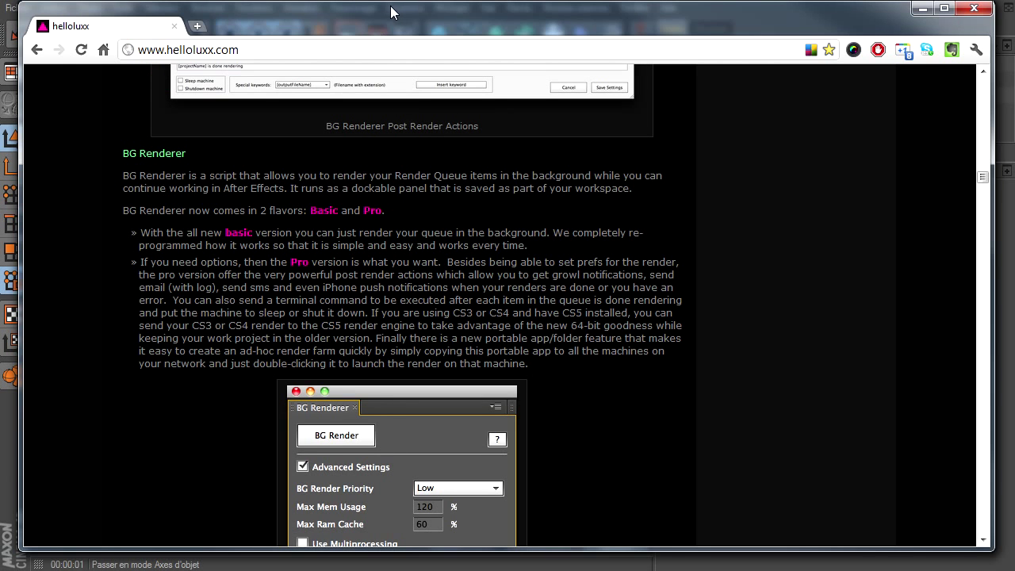
key("ctrl+w")
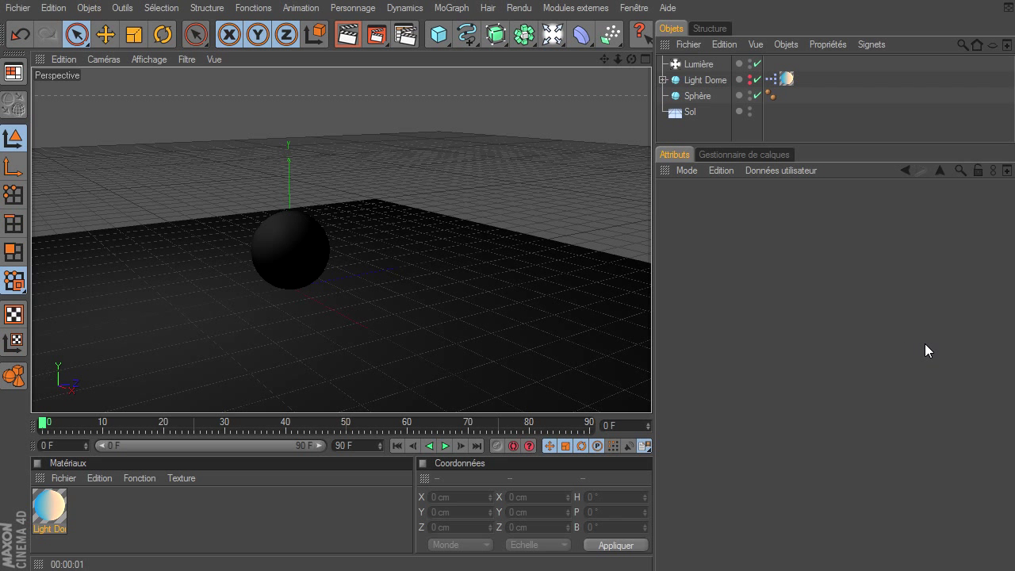
Close all scenes without saving, widen the viewport, and orbit to a lower angle
left_click(17, 8)
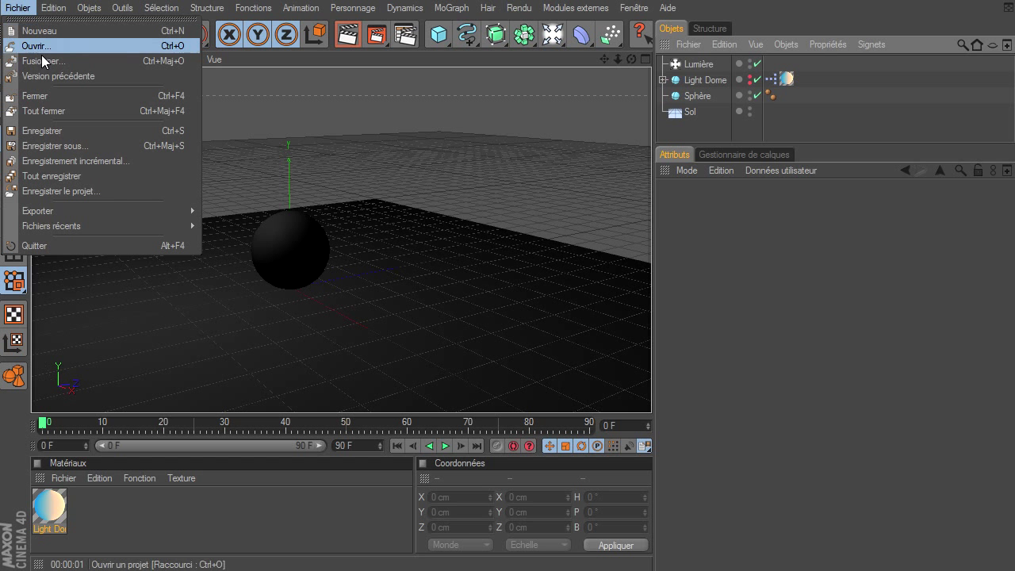
left_click(44, 111)
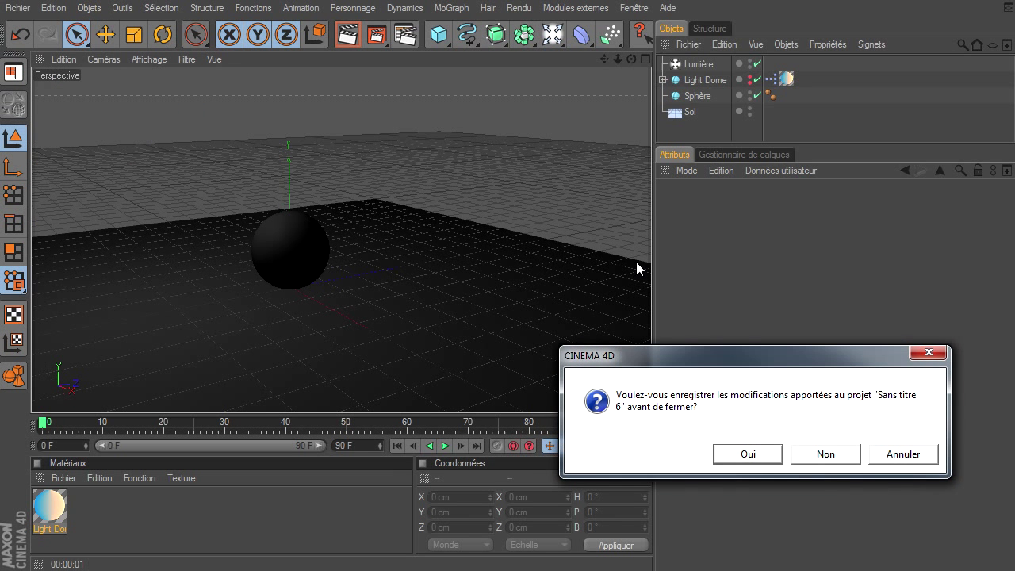
left_click(822, 449)
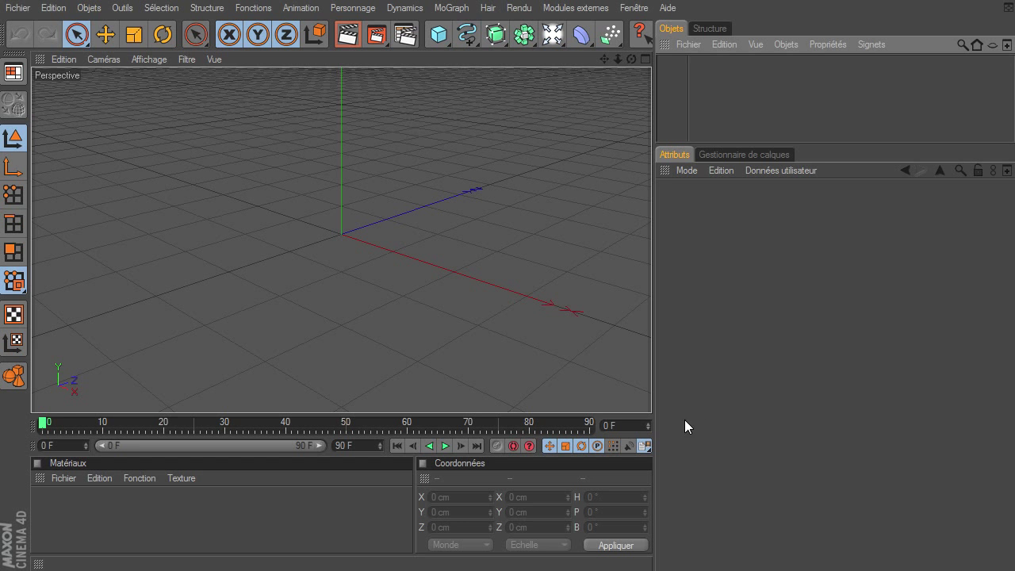
left_click_drag(655, 424, 724, 423)
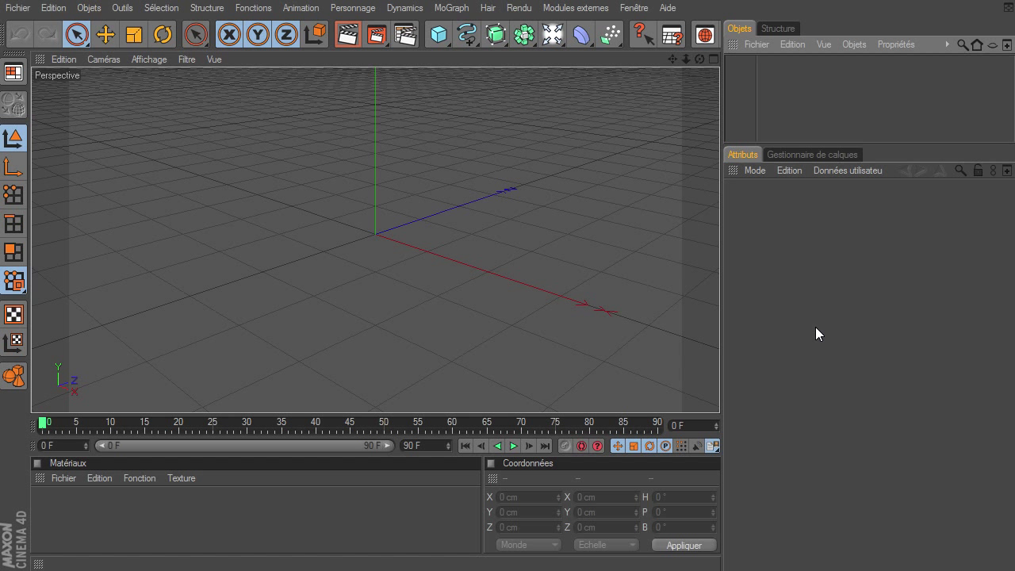
left_click_drag(720, 393, 719, 365, "alt")
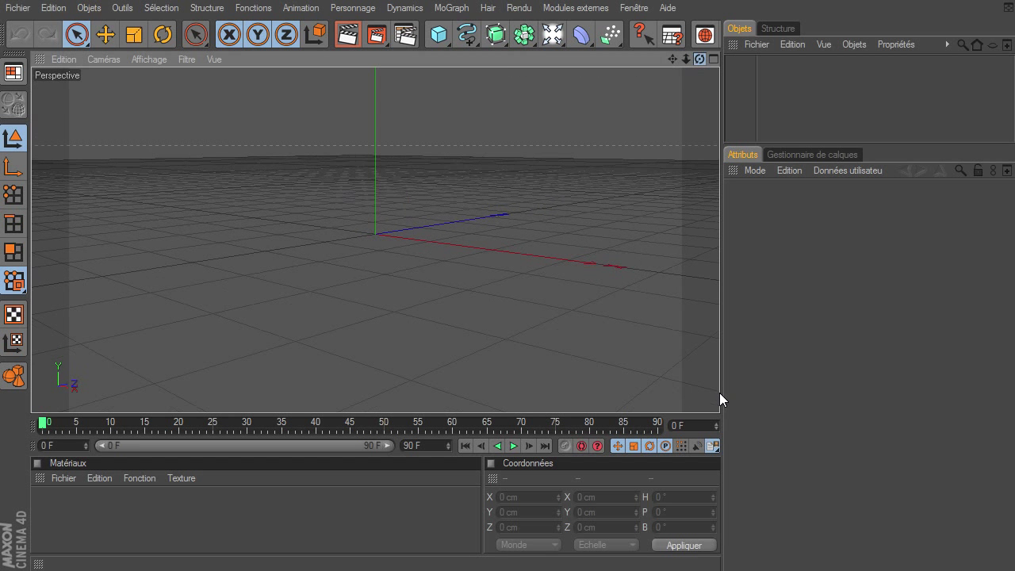
left_click_drag(439, 35, 620, 48)
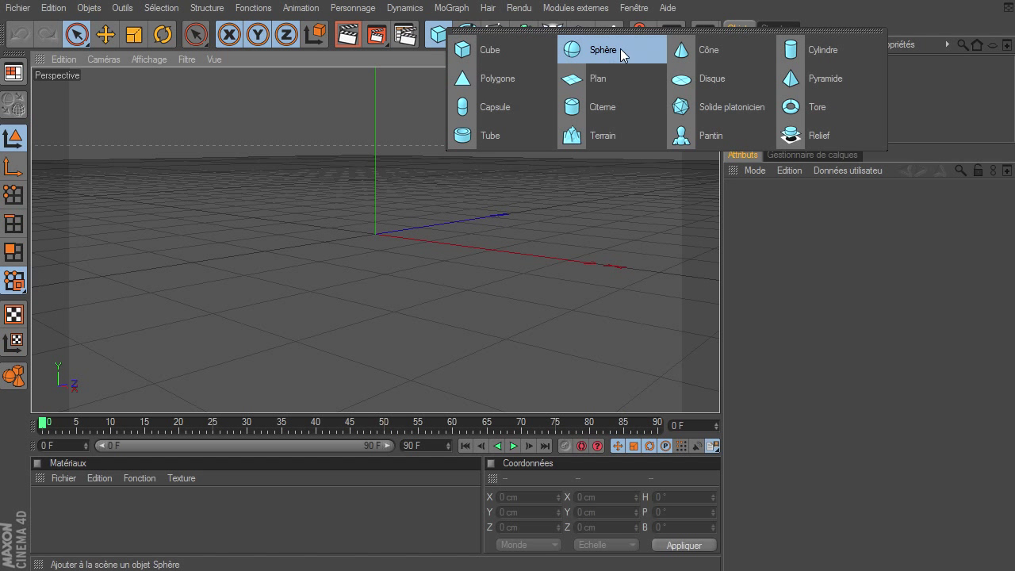
Give the sphere 7 segments and change its type to Hémisphère
double_click(809, 256)
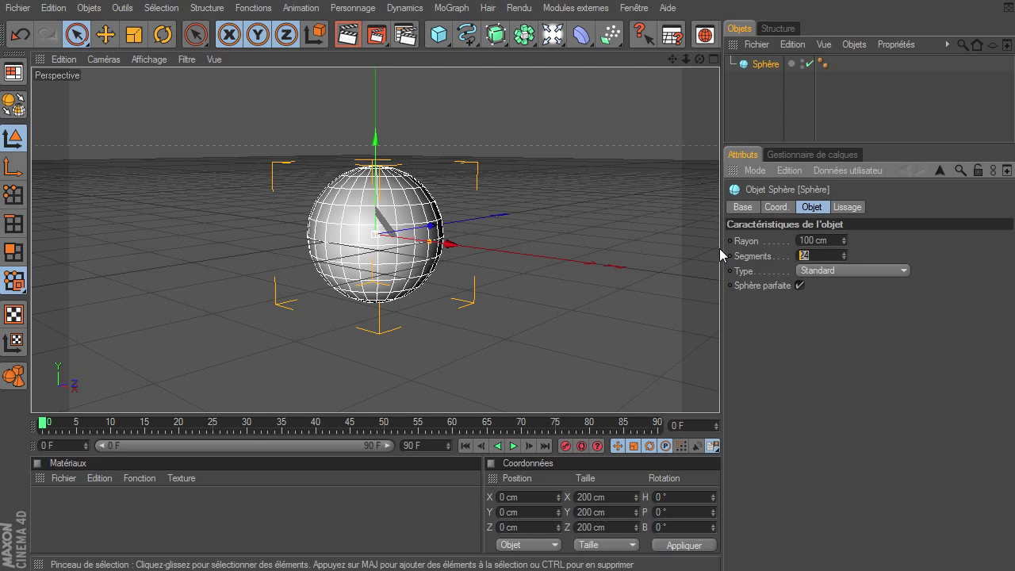
type("7")
key("Return")
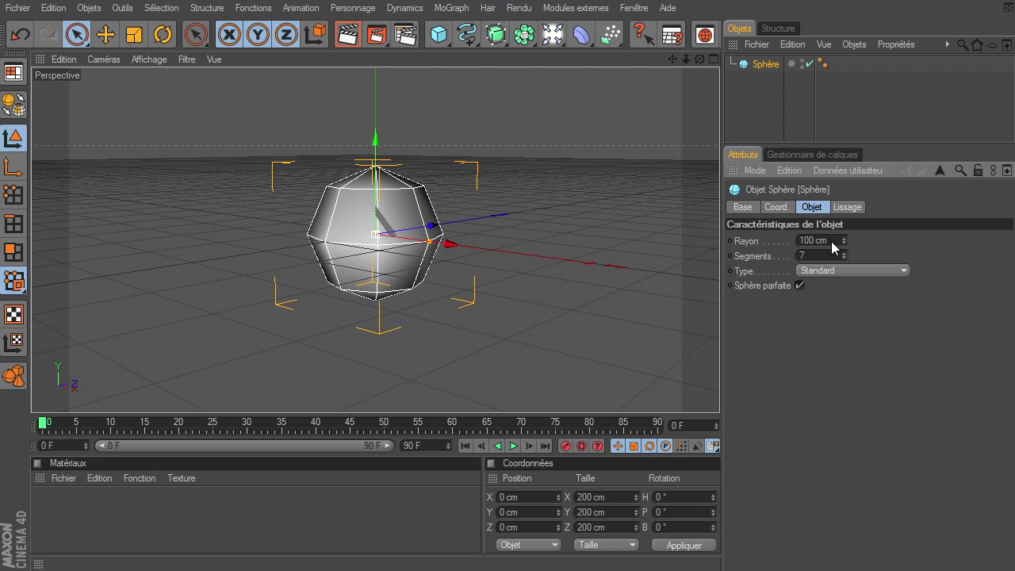
left_click(828, 271)
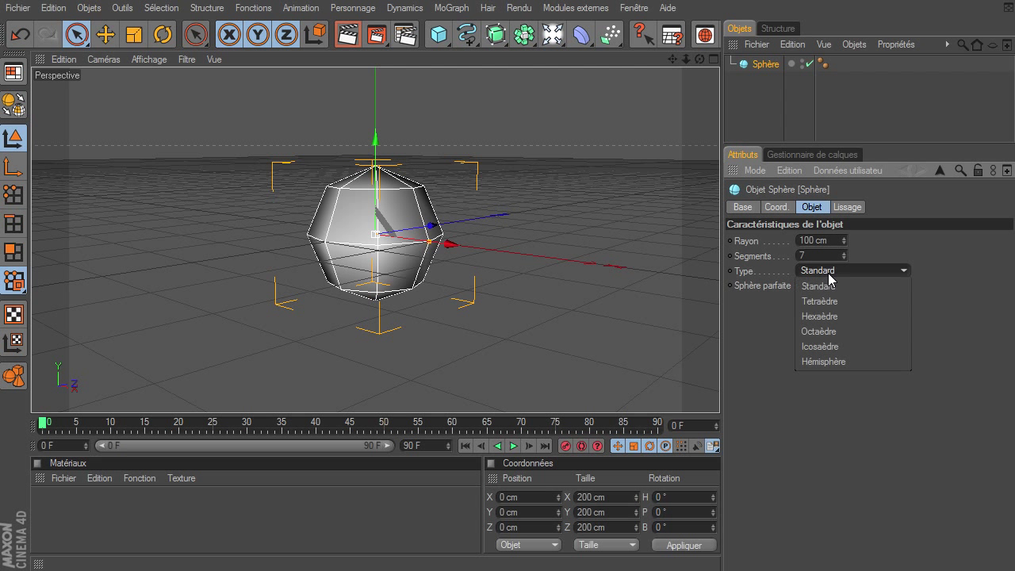
left_click(825, 361)
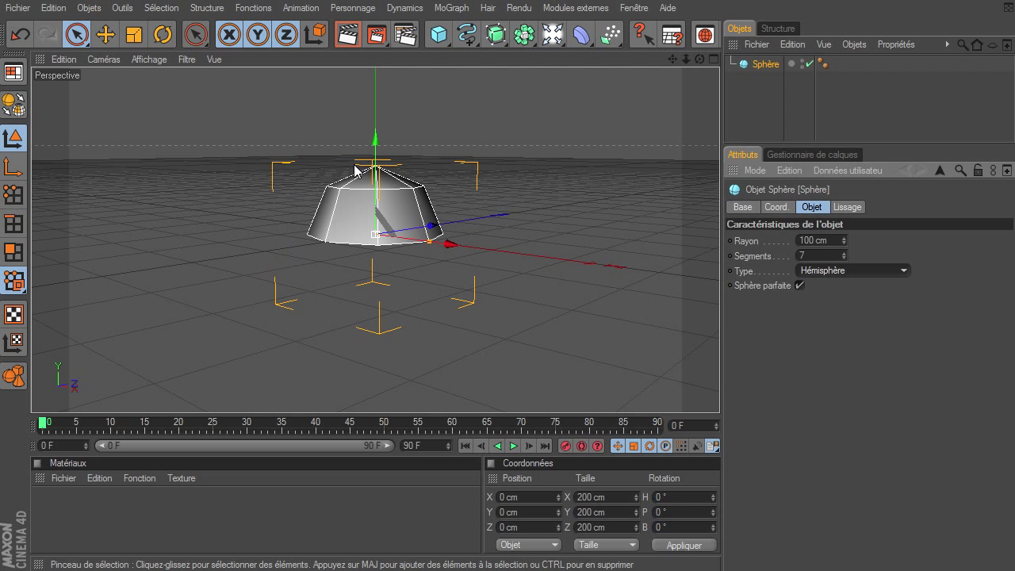
Set the hemisphere radius to 2500 cm, hide it in the editor, and pull the view back
left_click(829, 240)
type("25002")
key("BackSpace")
key("Return")
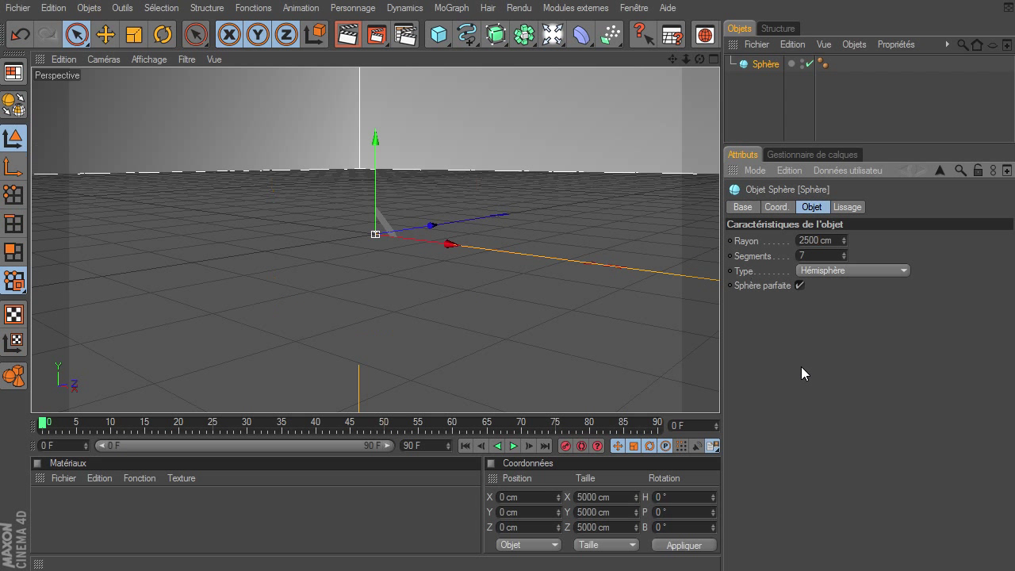
left_click(803, 63)
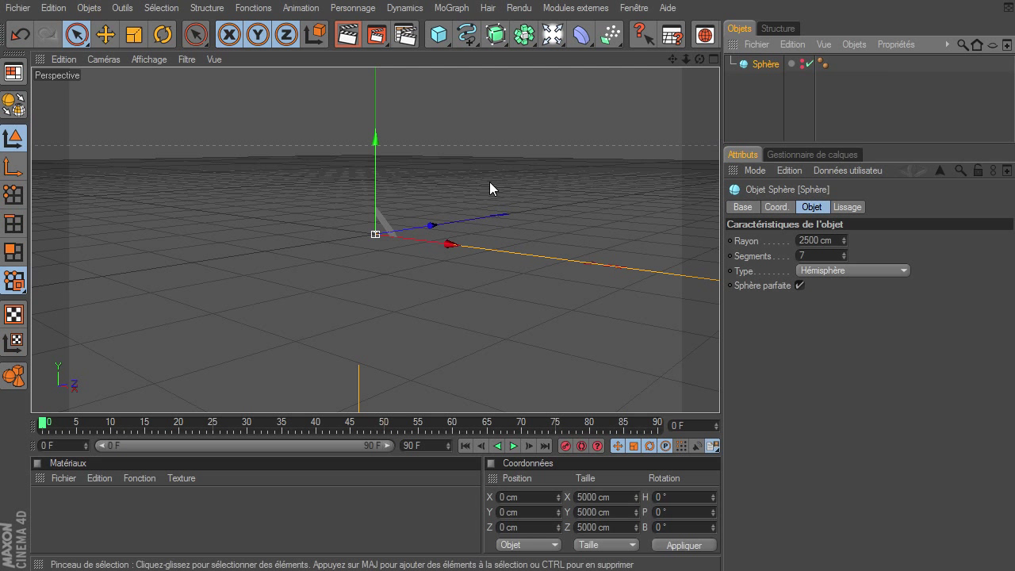
left_click_drag(687, 62, 691, 66)
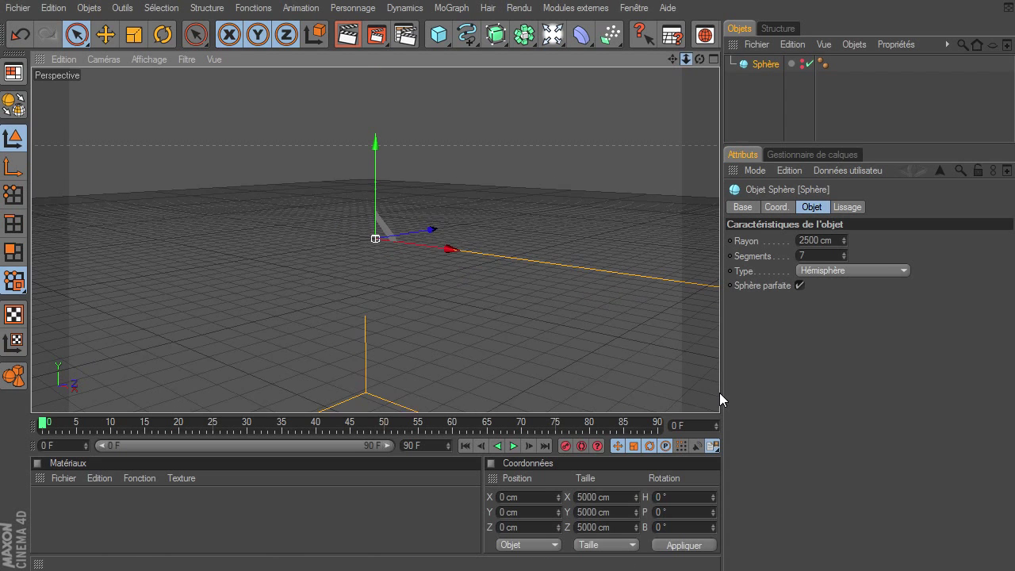
Add an omni Lumière with Intensité set to 24 %
left_click_drag(553, 35, 625, 60)
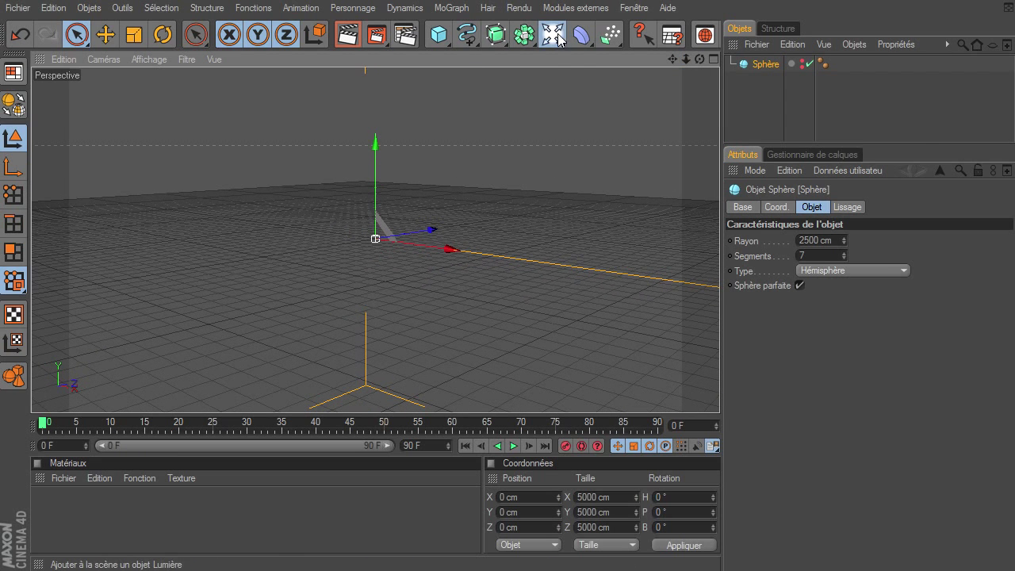
left_click(630, 56)
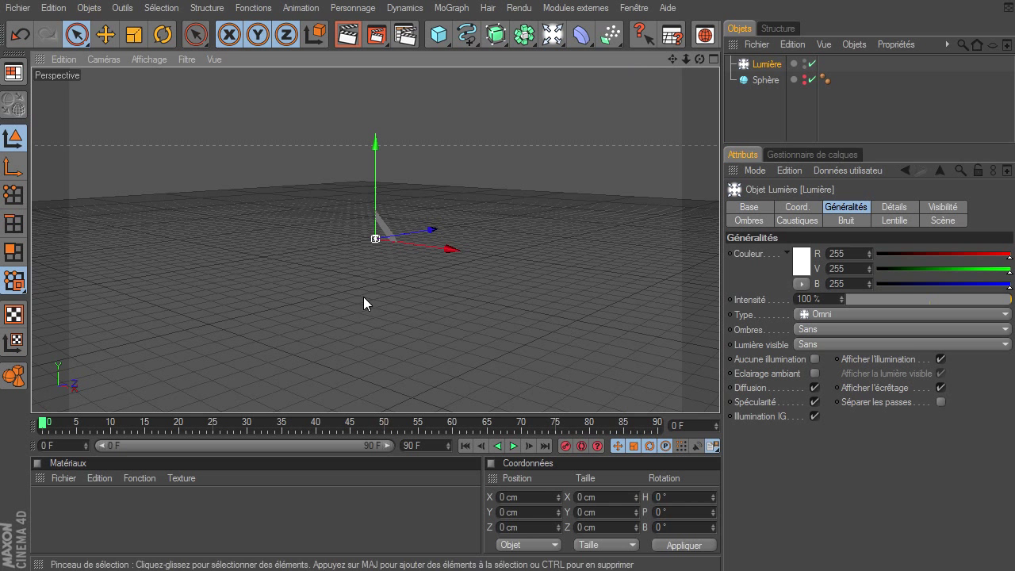
left_click(825, 298)
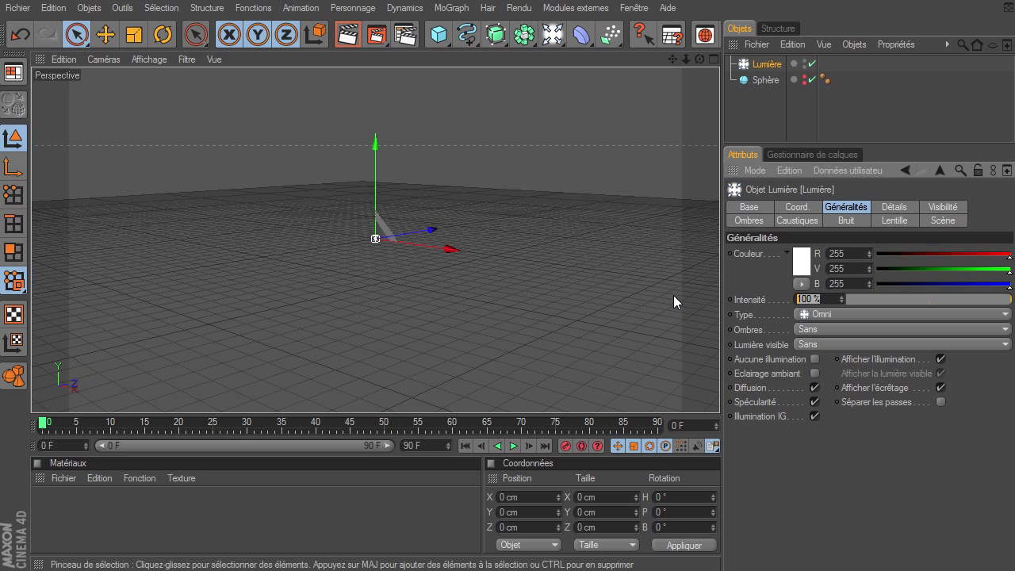
type("25")
key("BackSpace")
type("4")
key("Return")
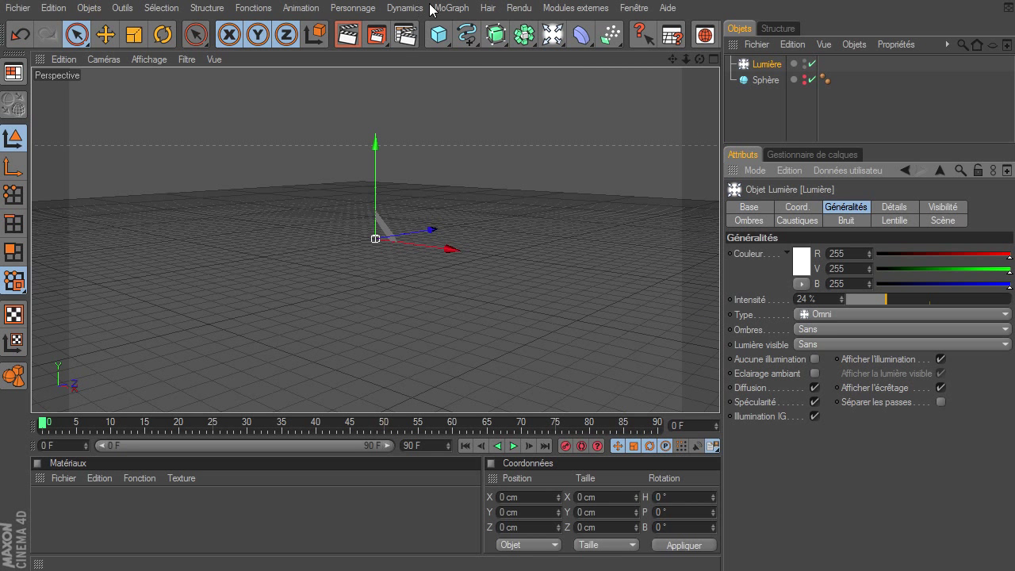
Add an Objet Cloneur holding the light, in Objet mode linked to the hemisphere Sphère
left_click(449, 8)
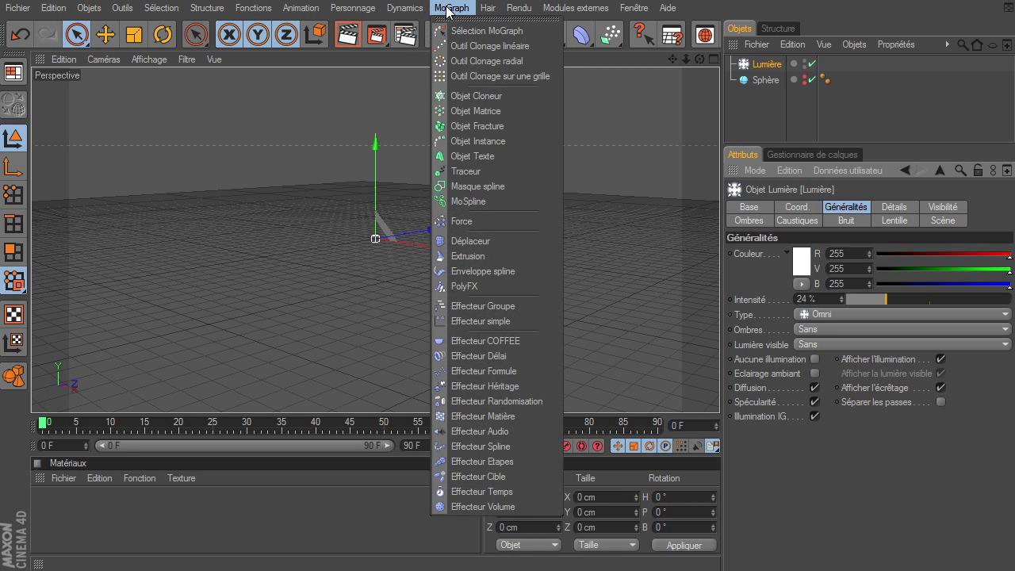
left_click(470, 101)
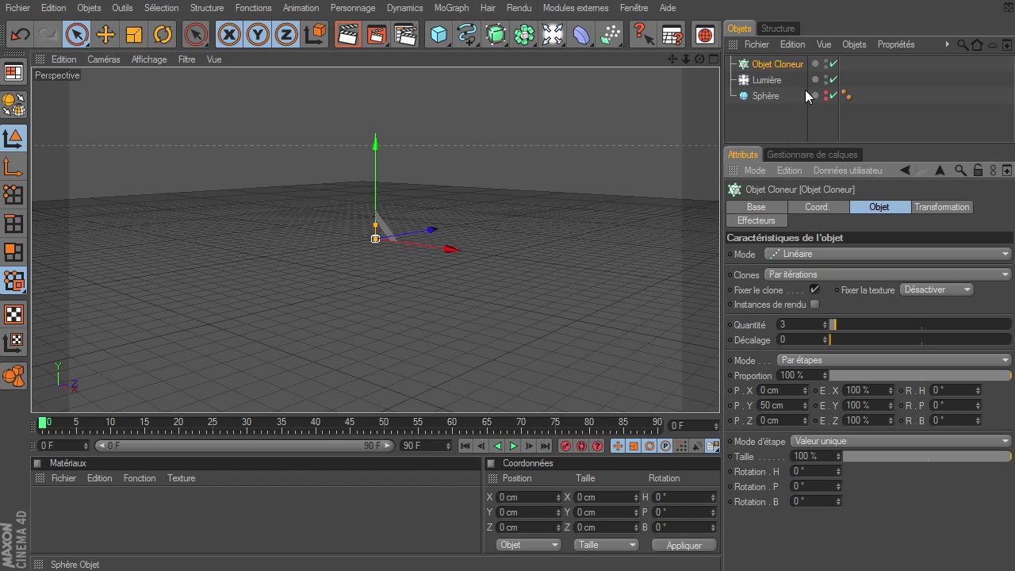
left_click_drag(766, 80, 778, 71)
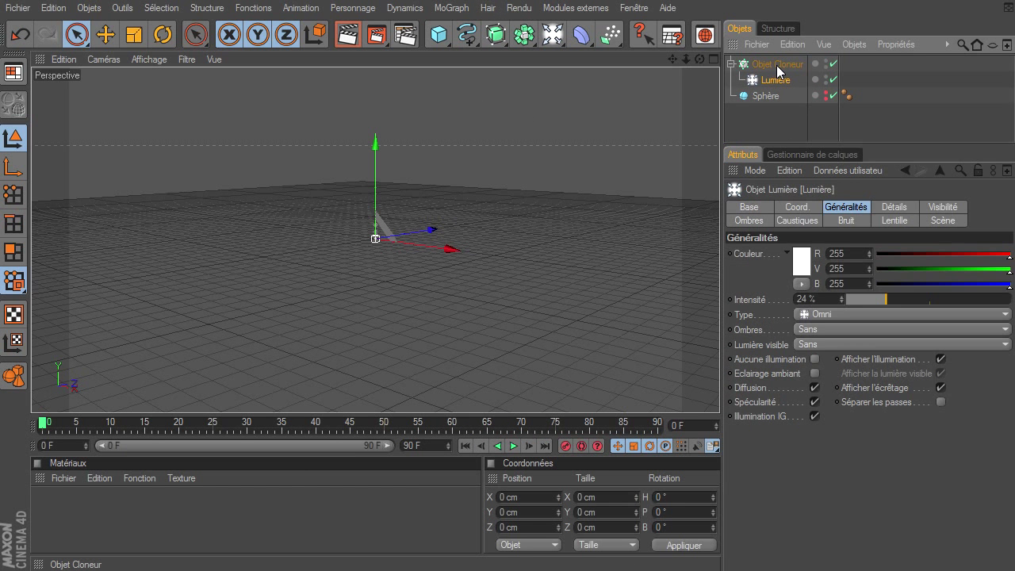
left_click(780, 66)
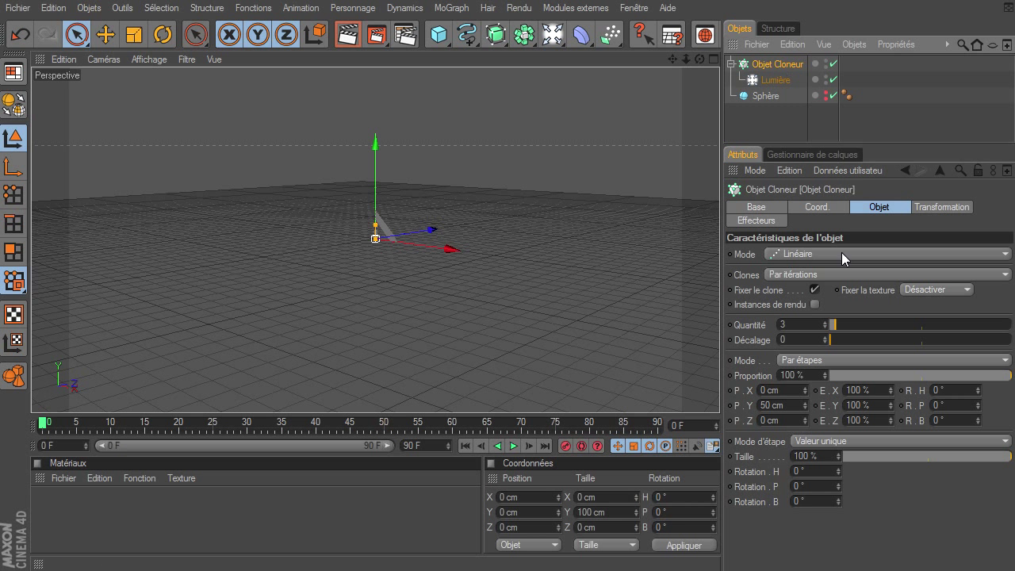
left_click(776, 254)
left_click(783, 273)
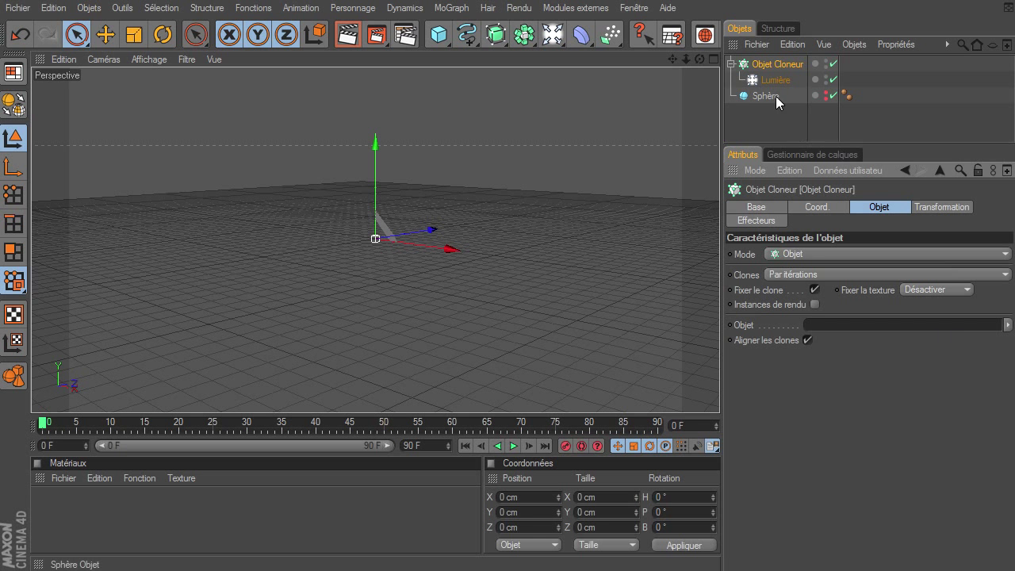
left_click_drag(776, 96, 849, 323)
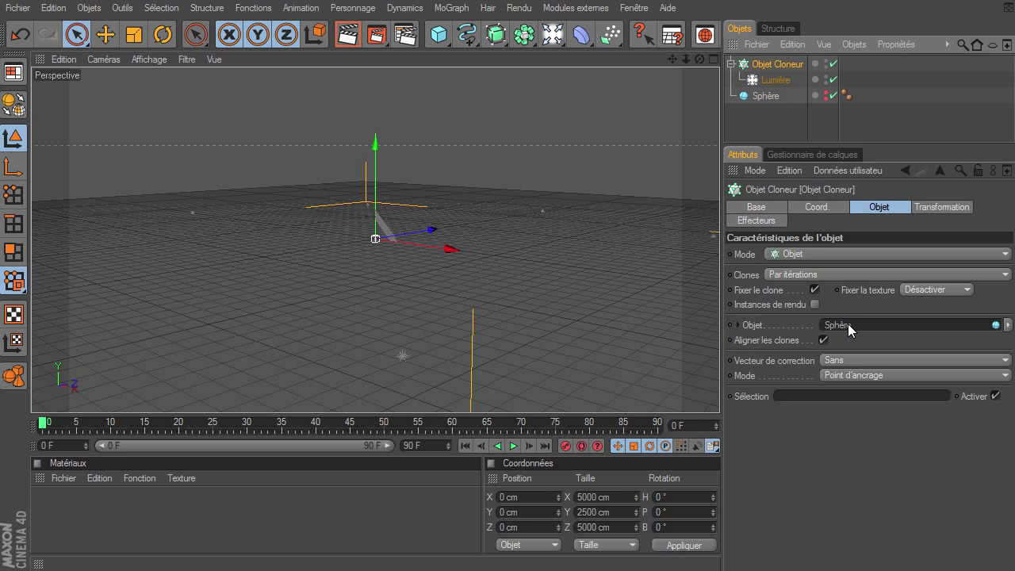
Frame the cloned lights and set the light's Ombres to Masques d'ombres (soft shadow maps)
left_click_drag(688, 59, 719, 392)
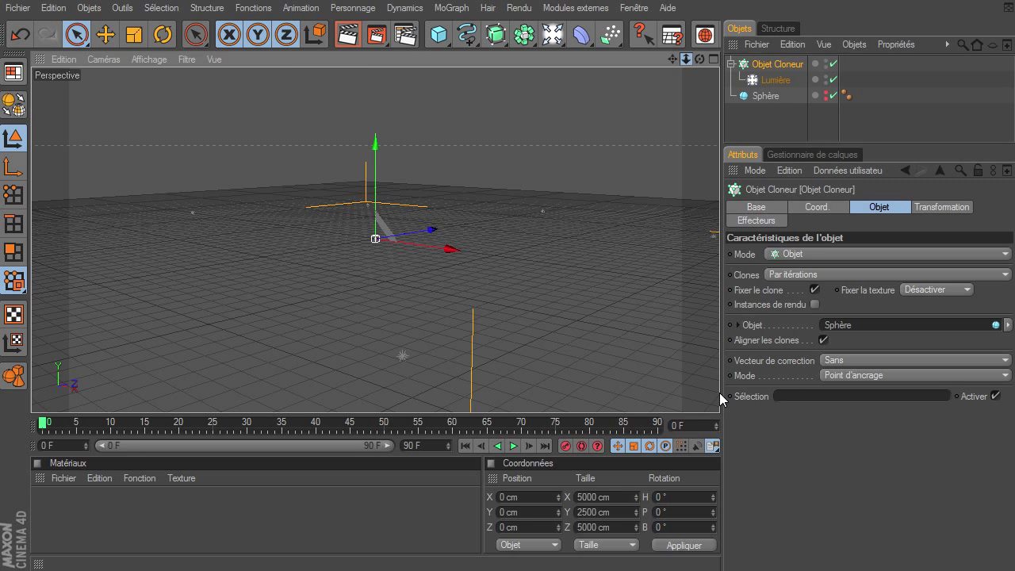
left_click_drag(678, 59, 719, 392)
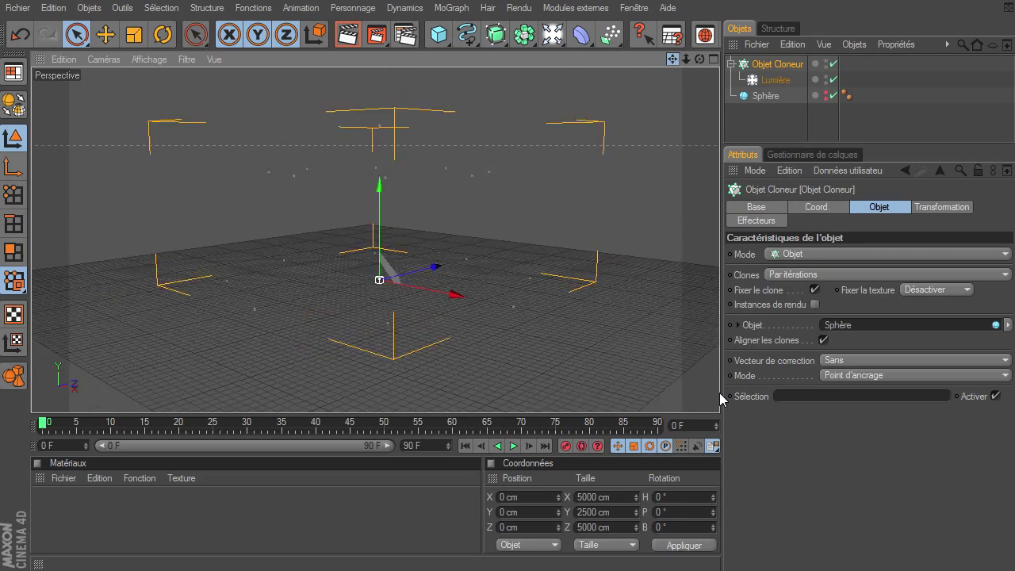
mouse_move(699, 60)
left_mouse_down()
mouse_move(720, 393)
mouse_move(683, 75)
left_mouse_up()
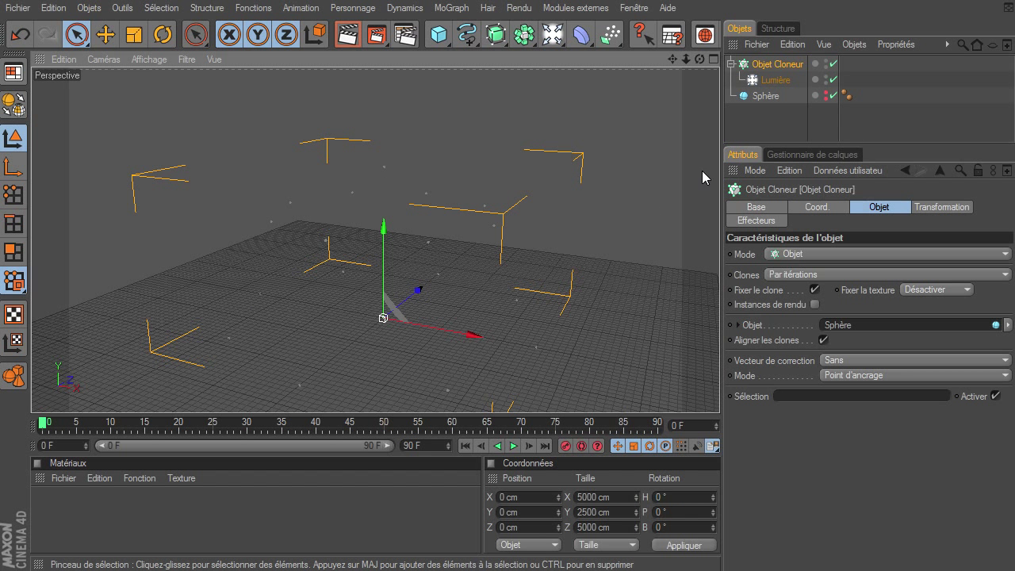
left_click_drag(669, 64, 720, 393)
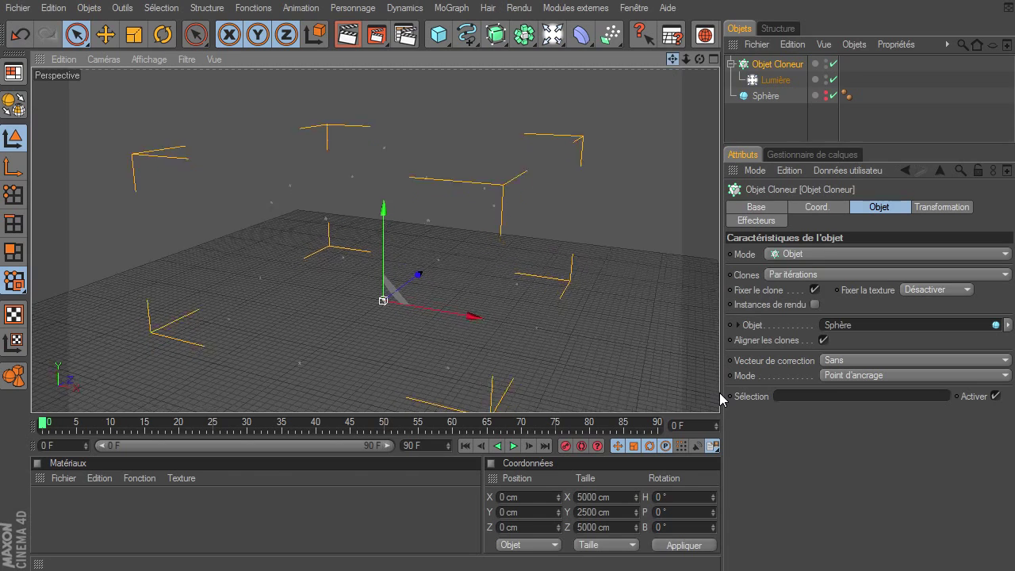
left_click(771, 80)
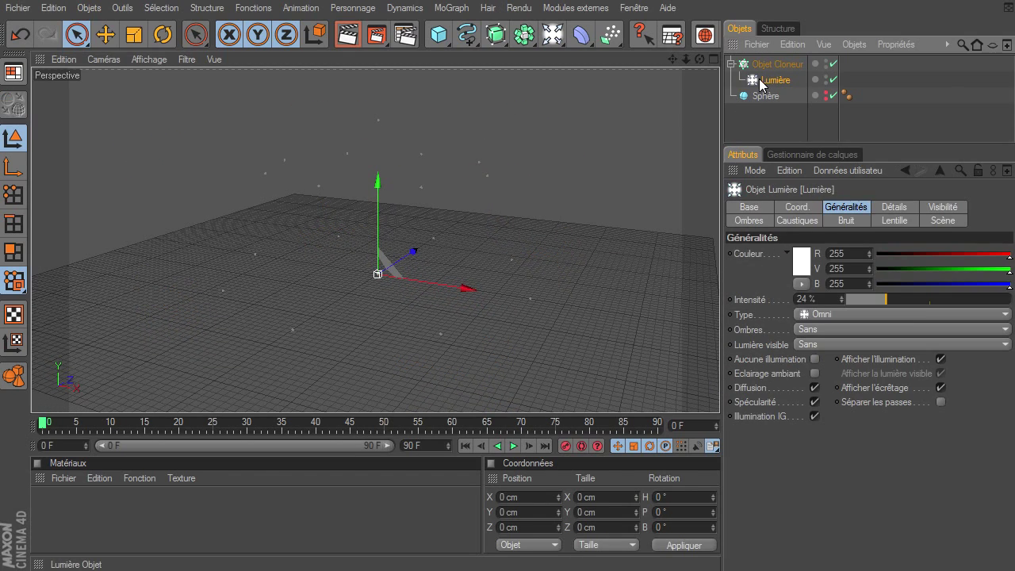
left_click(841, 331)
left_click(848, 360)
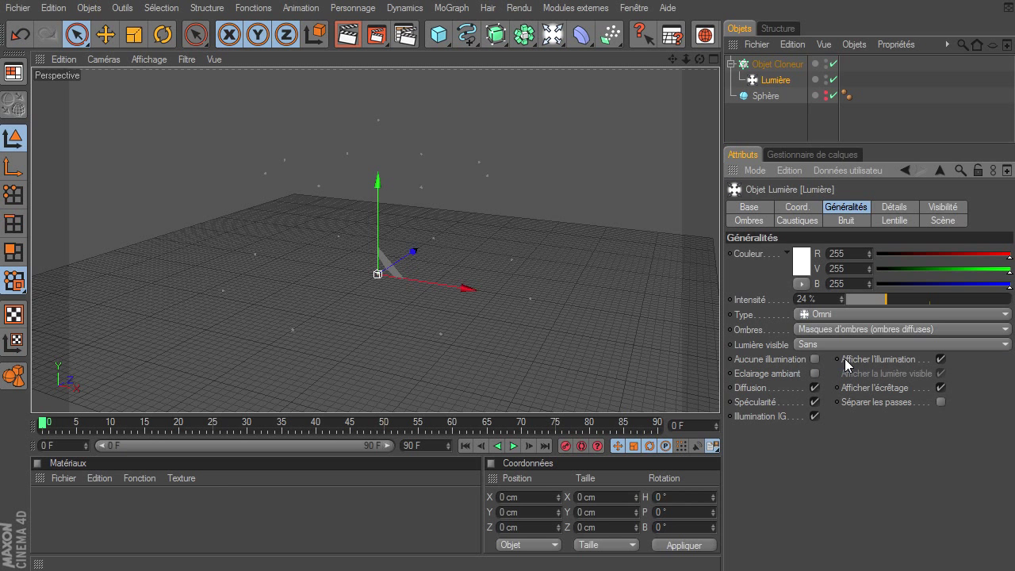
left_click(744, 126)
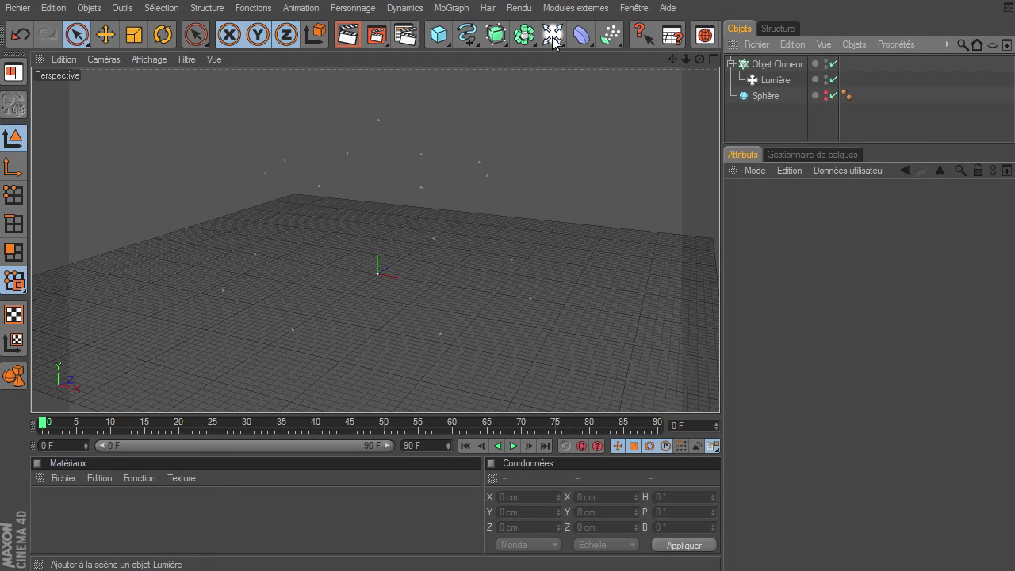
Add a Sol floor and a sphere lifted to Y 100 cm, then render the close-up view
left_click_drag(553, 34, 718, 103)
left_click_drag(439, 35, 601, 48)
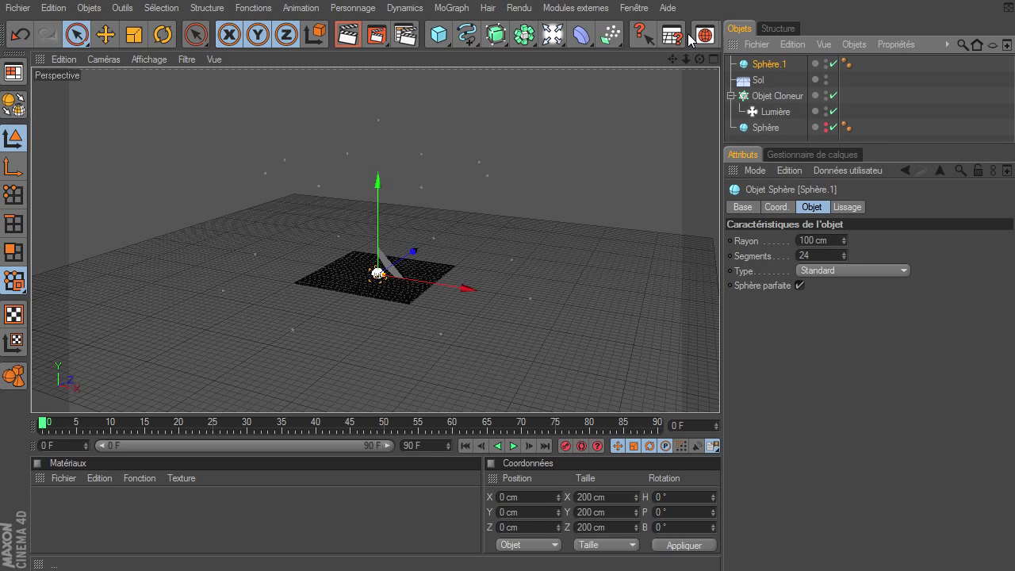
scroll(687, 39, "down", 3)
left_click(649, 35)
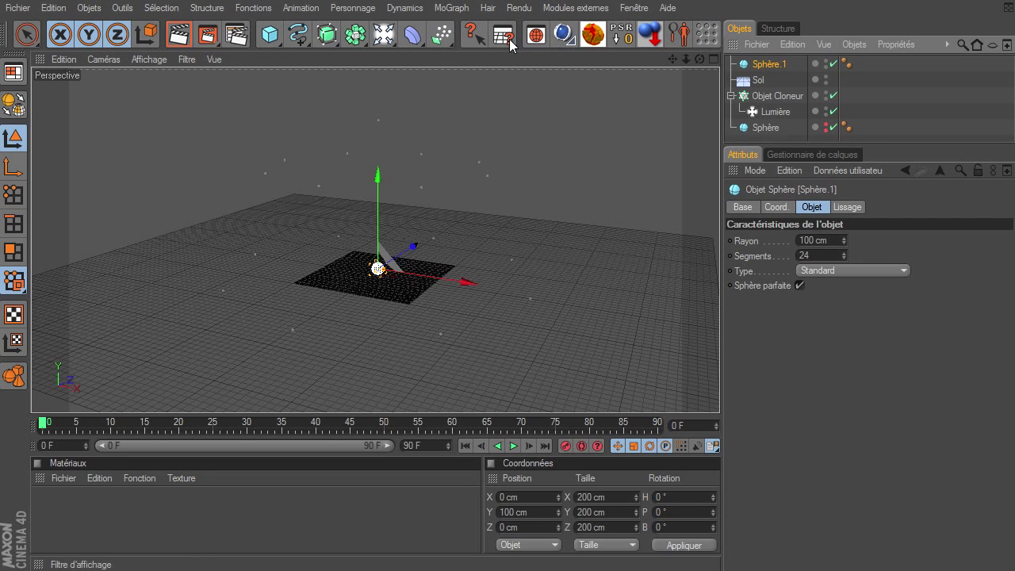
scroll(516, 37, "up", 3)
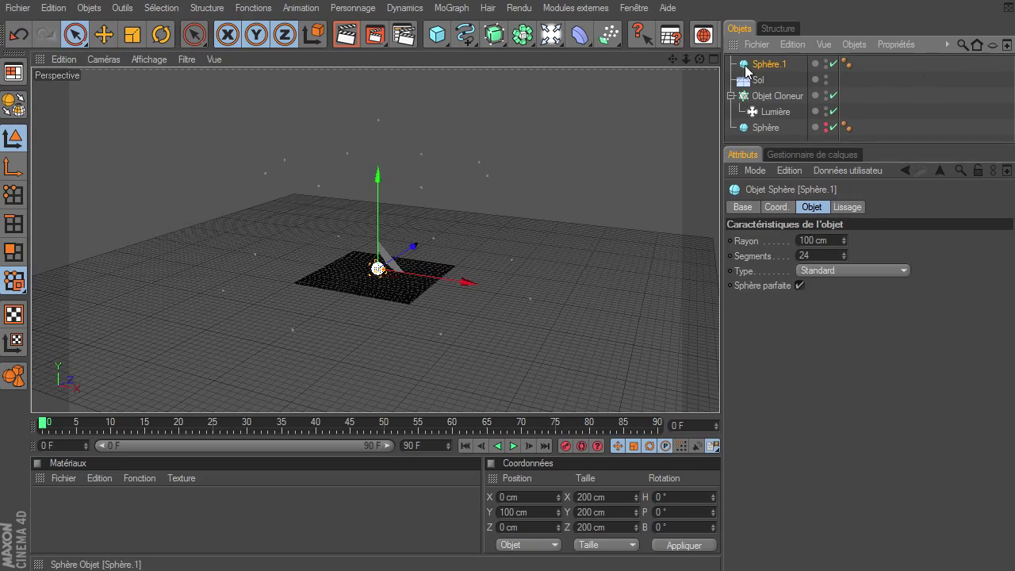
mouse_move(676, 59)
left_mouse_down()
mouse_move(720, 393)
mouse_move(648, 64)
mouse_move(720, 393)
mouse_move(539, 70)
left_mouse_up()
scroll(555, 67, "up", 3)
left_click(349, 40)
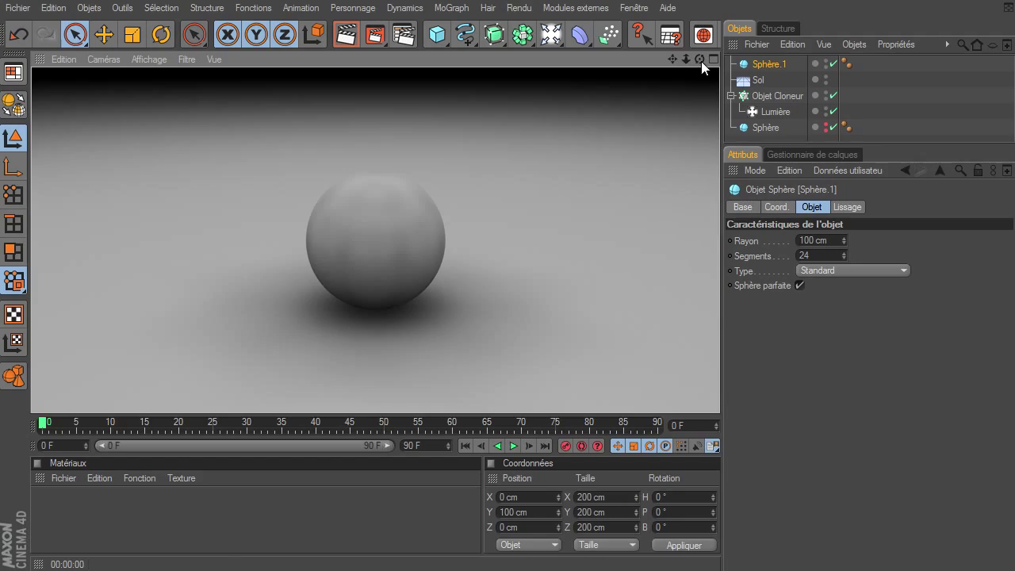
Leave the render, zoom out to show the whole floor, and select the hemisphere Sphère
left_click_drag(701, 61, 720, 393)
mouse_move(687, 59)
left_mouse_down()
mouse_move(719, 392)
mouse_move(699, 61)
left_mouse_up()
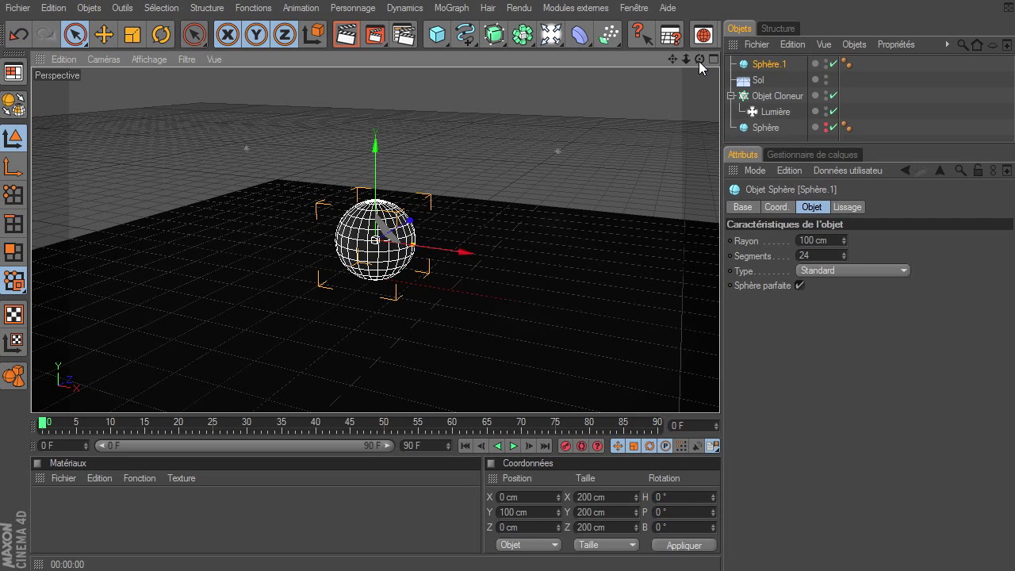
mouse_move(681, 60)
left_mouse_down()
mouse_move(719, 393)
mouse_move(702, 63)
left_mouse_up()
left_click(759, 127)
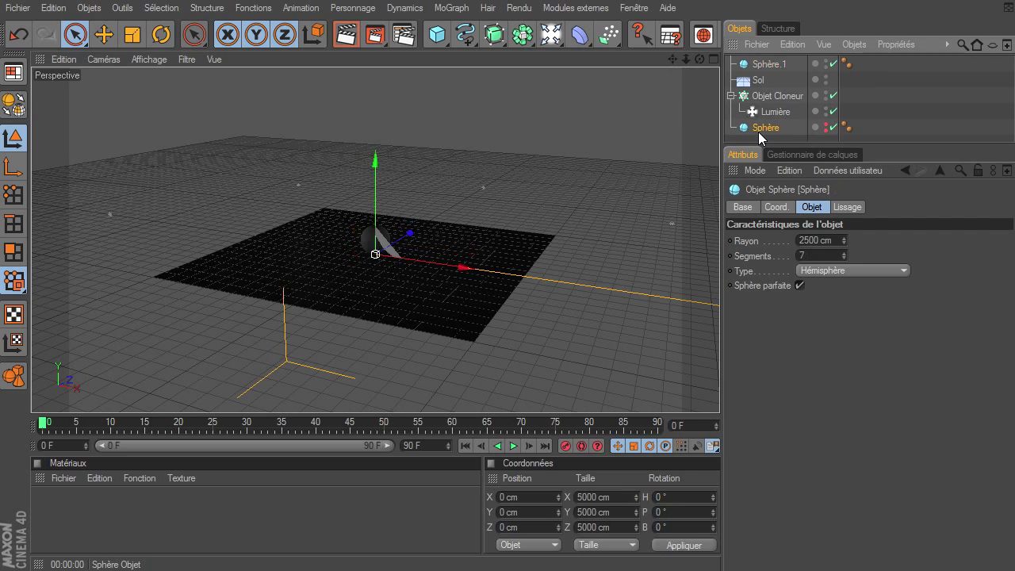
left_click_drag(696, 63, 719, 393)
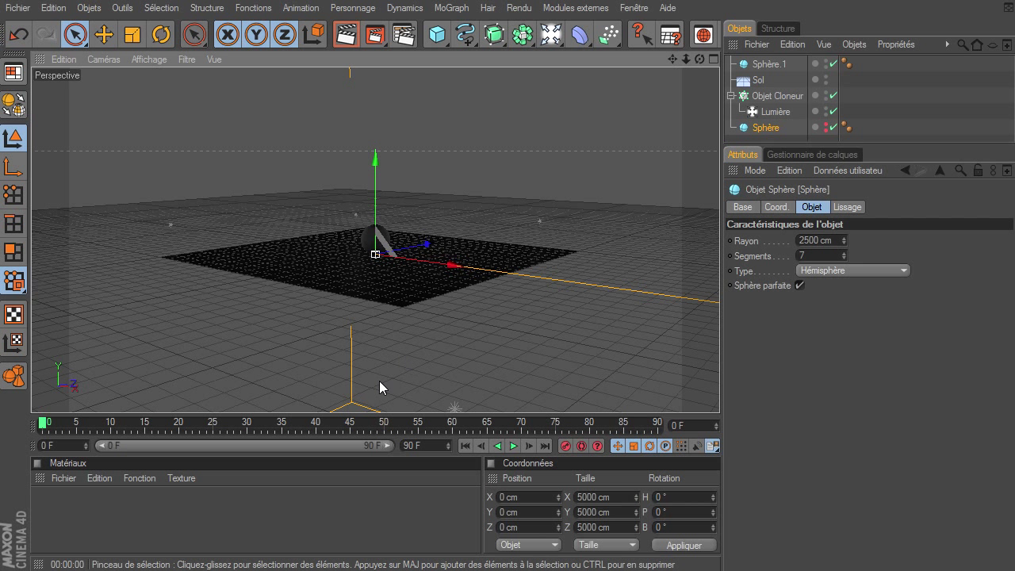
Render a wider orbited view, then clear it and select the cloner, light and hemisphere Sphère
left_click_drag(699, 59, 719, 393)
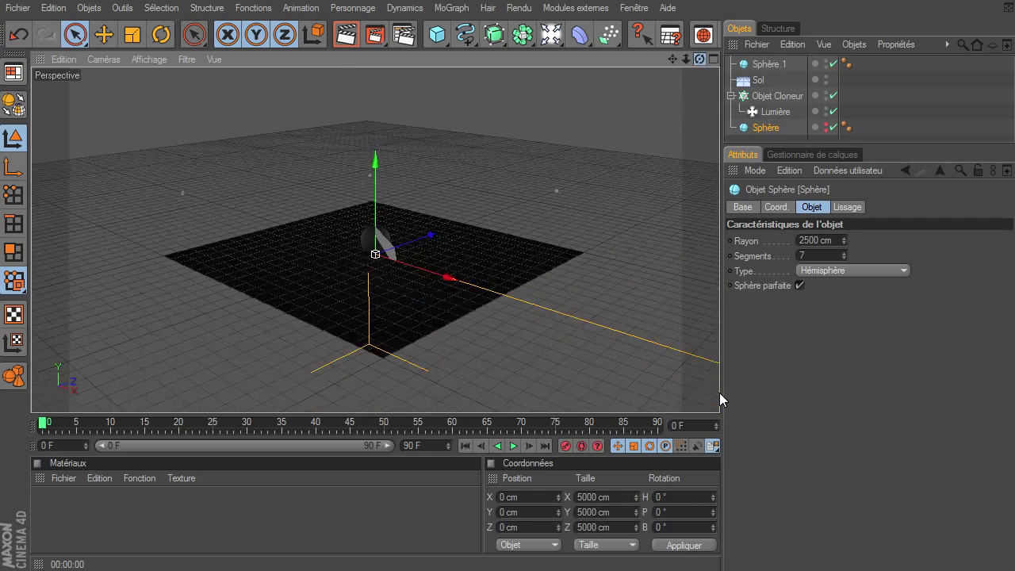
left_click(347, 36)
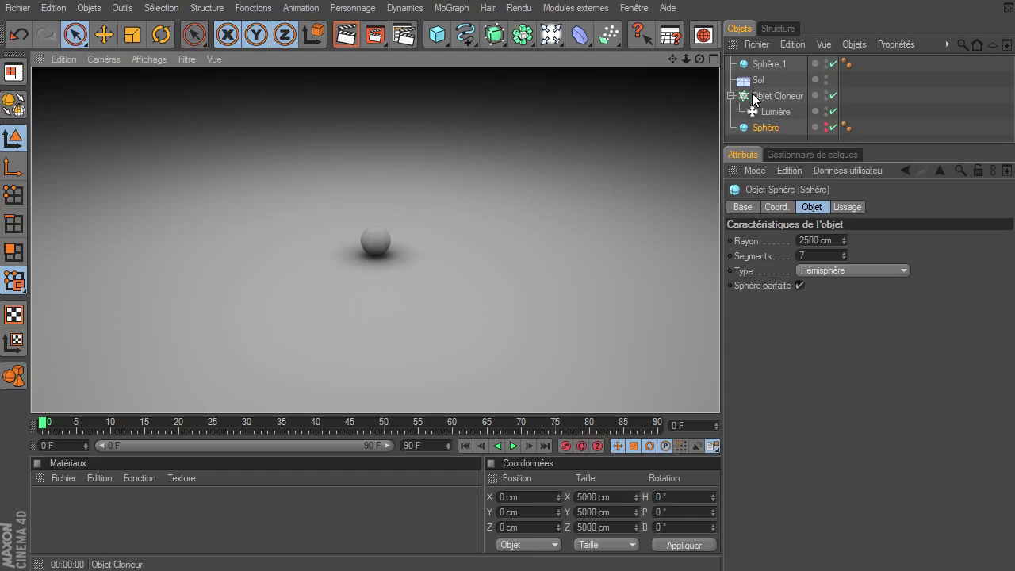
left_click(755, 97)
left_click(763, 111)
left_click(760, 128)
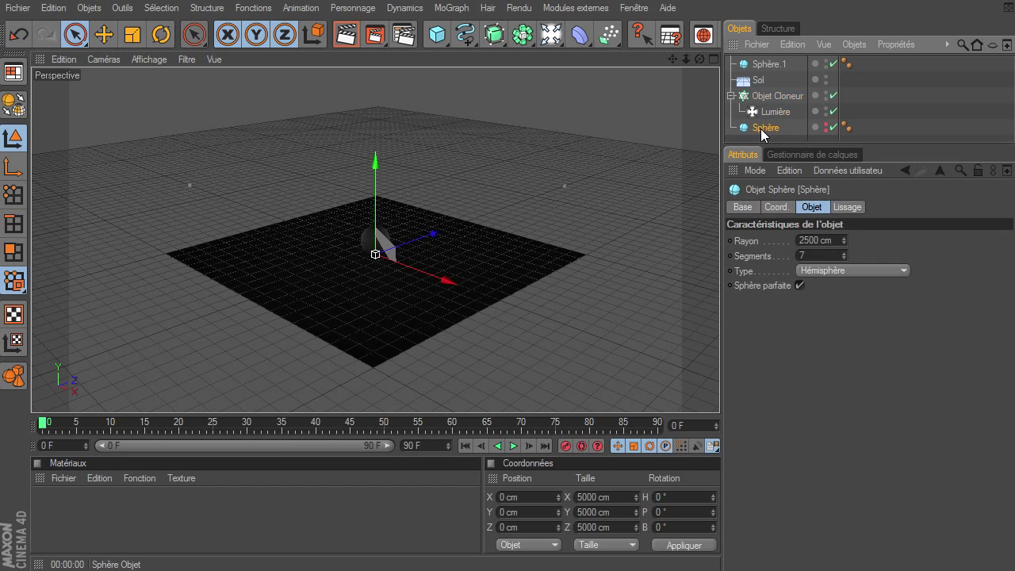